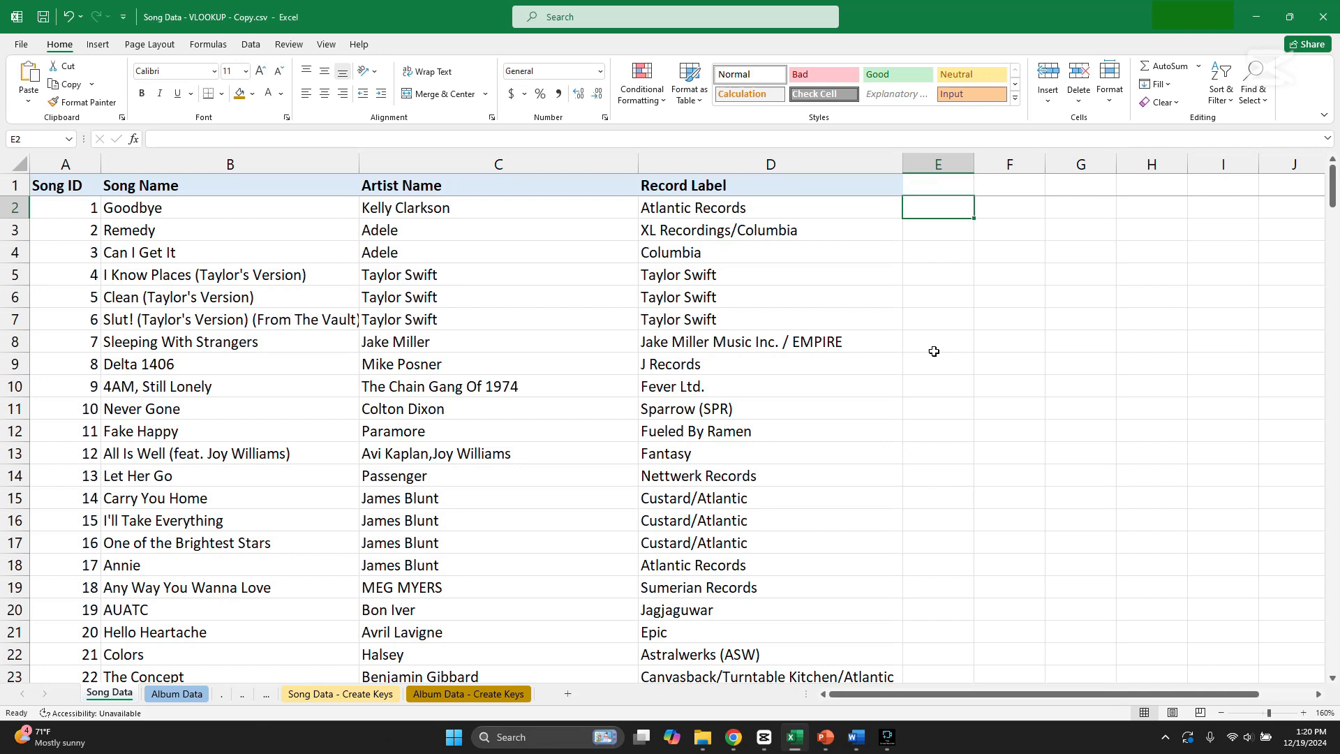
Look over the Artist Name and Song ID fields in the Song Data sheet
{"action": "key", "text": "Left"}
{"action": "key", "text": "Left"}
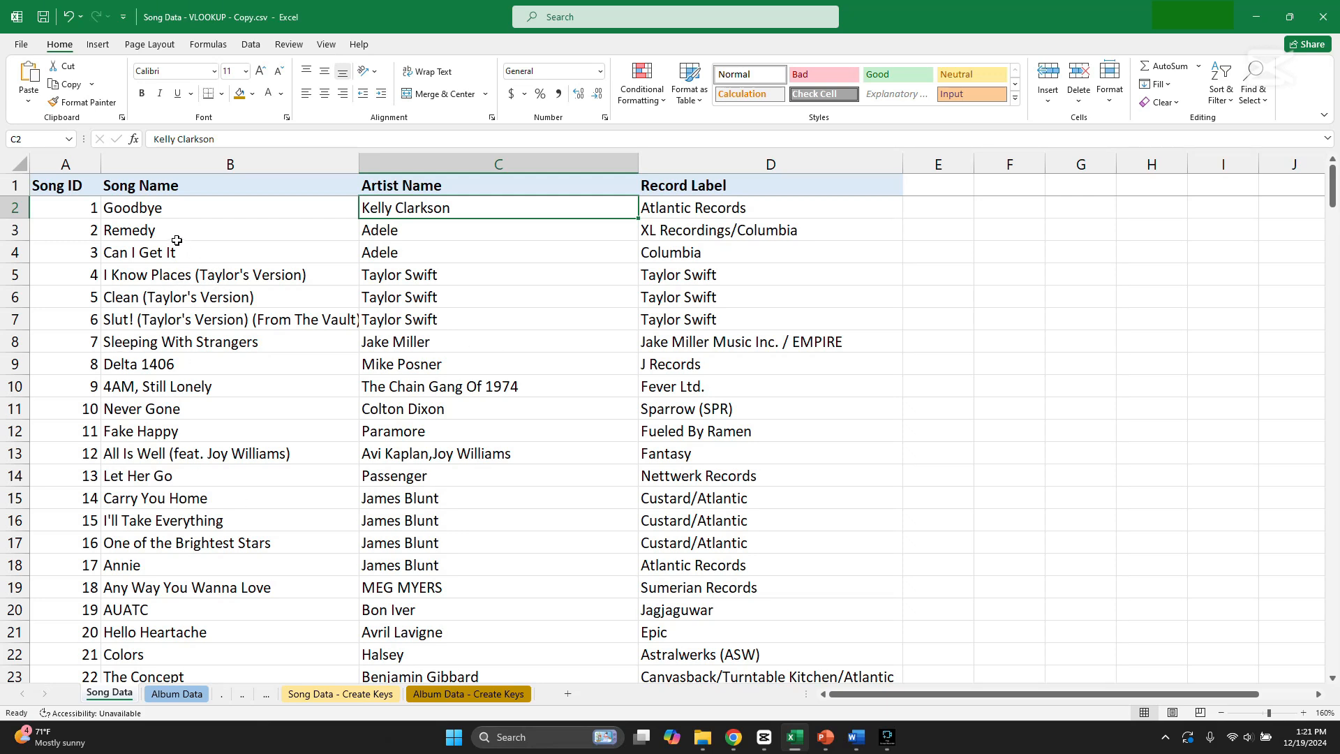
{"action": "left_click", "coordinate": [417, 189]}
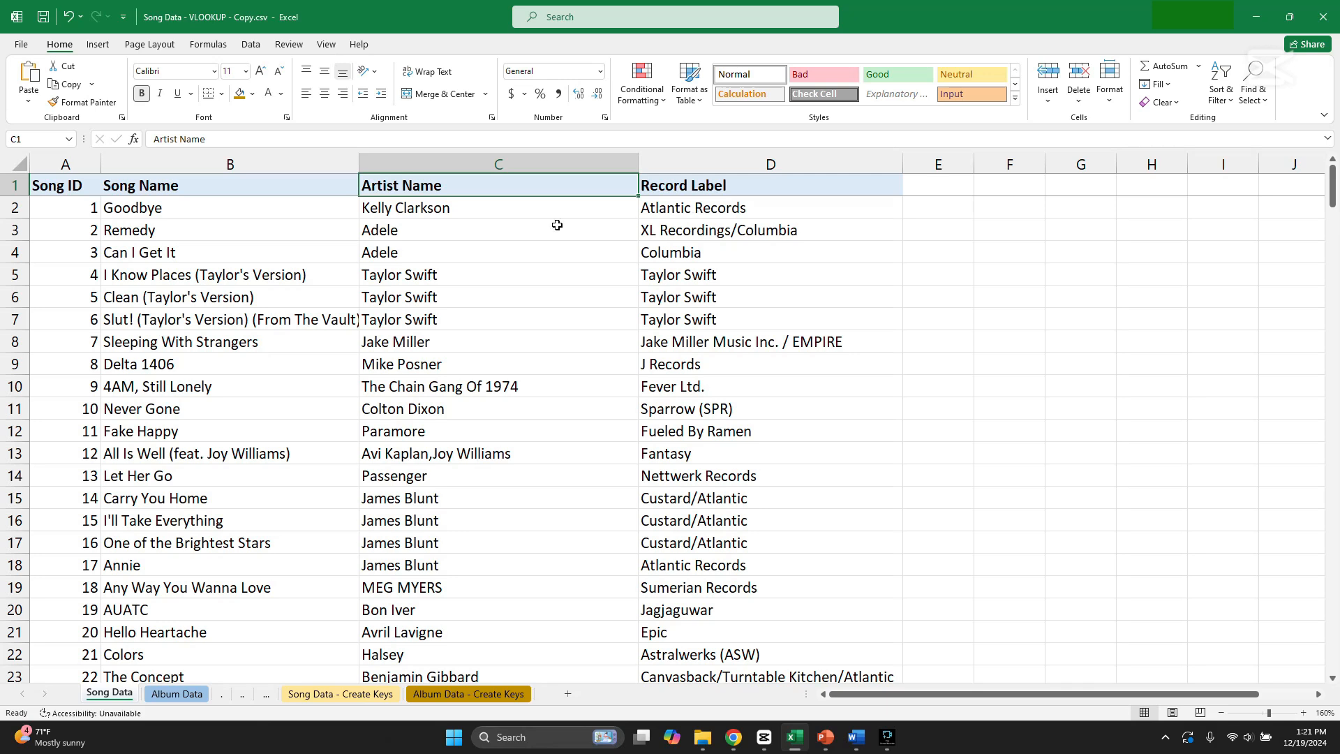
{"action": "left_click", "coordinate": [80, 212]}
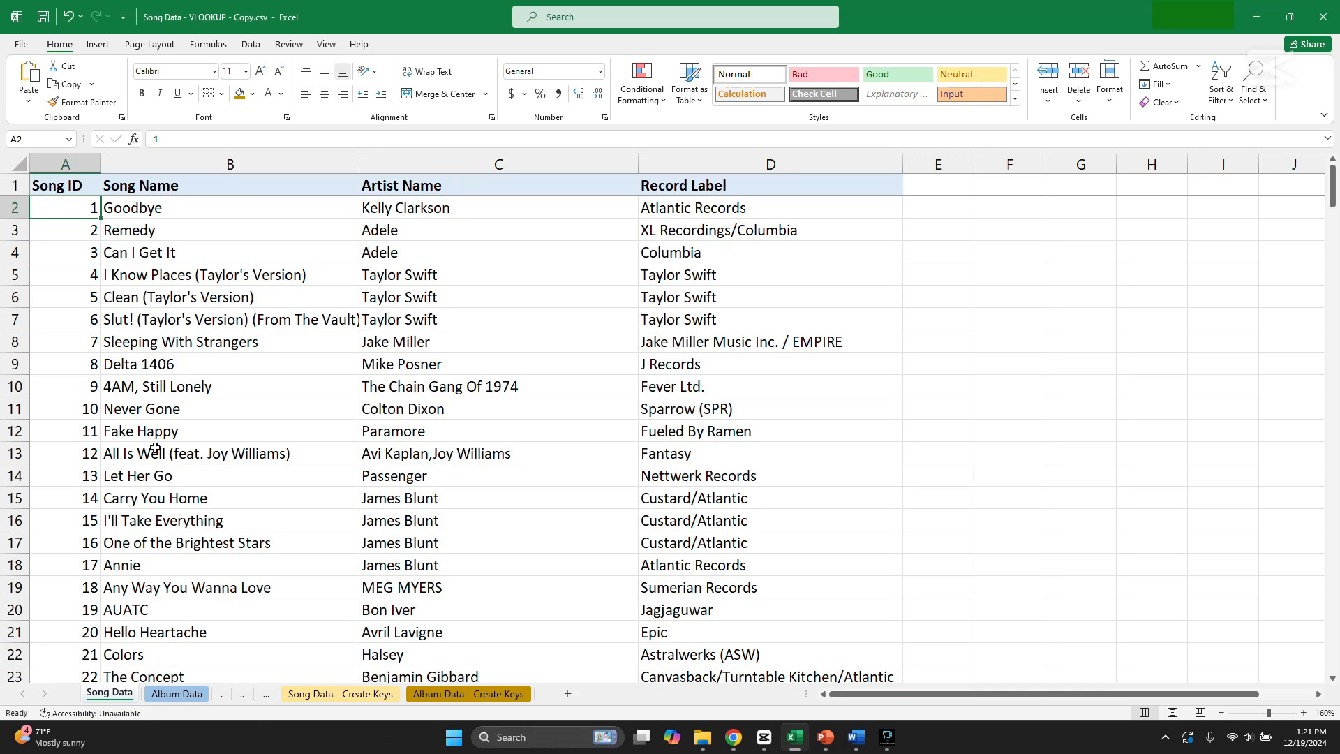
Compare the columns of the Song Data and Album Data sheets to identify fields they share as possible matching keys
{"action": "left_click", "coordinate": [175, 694]}
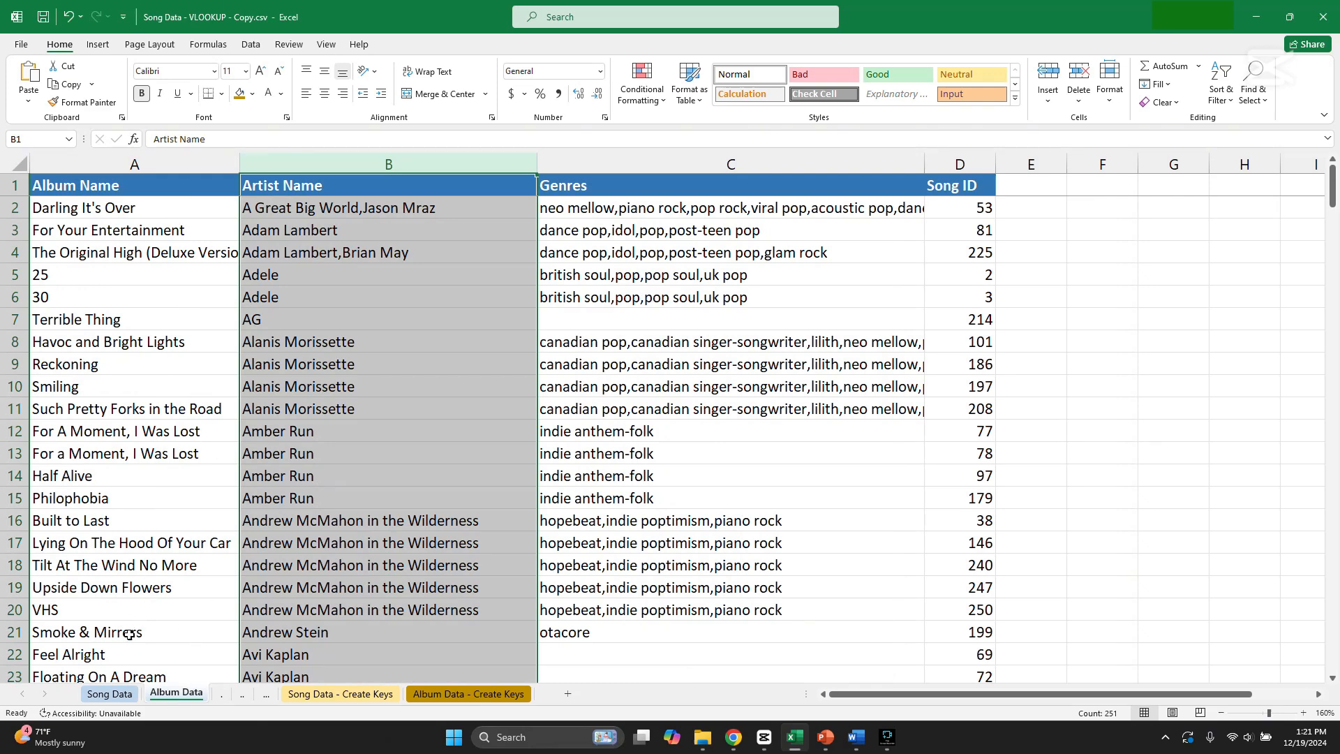
{"action": "left_click", "coordinate": [117, 693]}
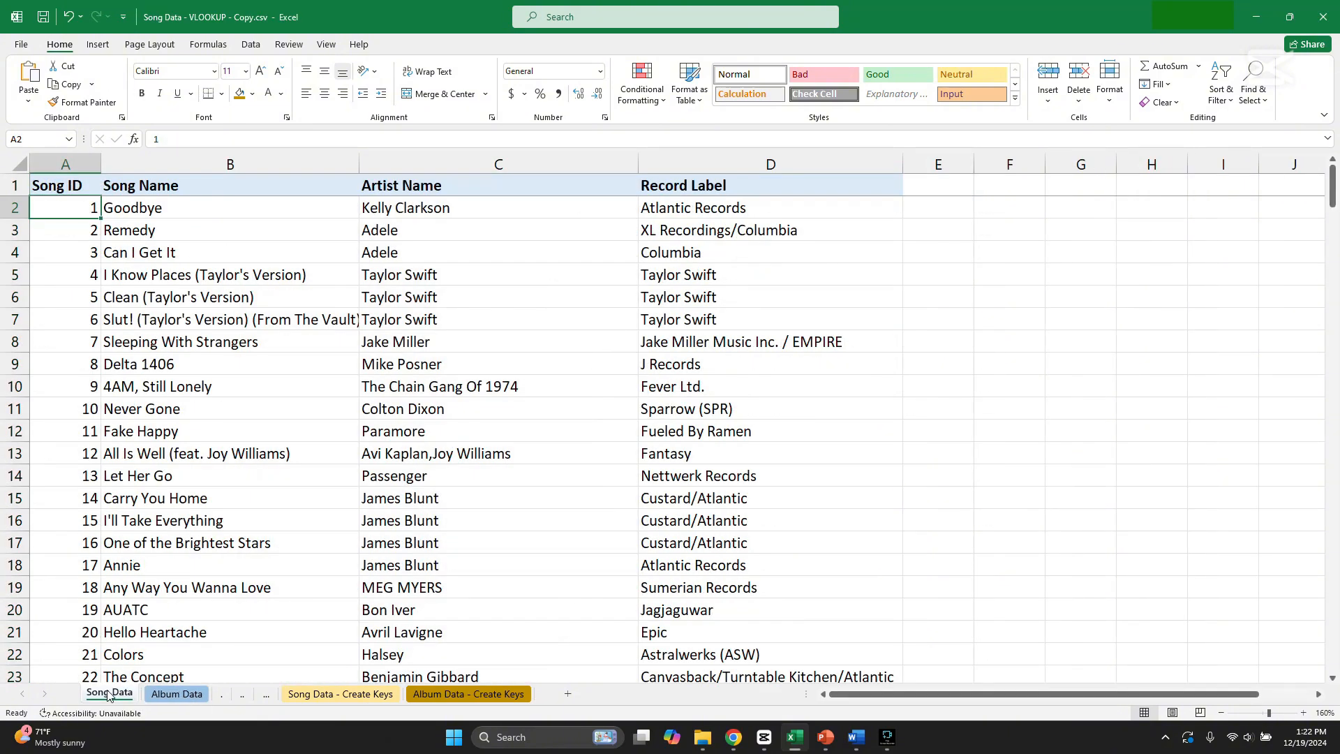
{"action": "left_click", "coordinate": [173, 692]}
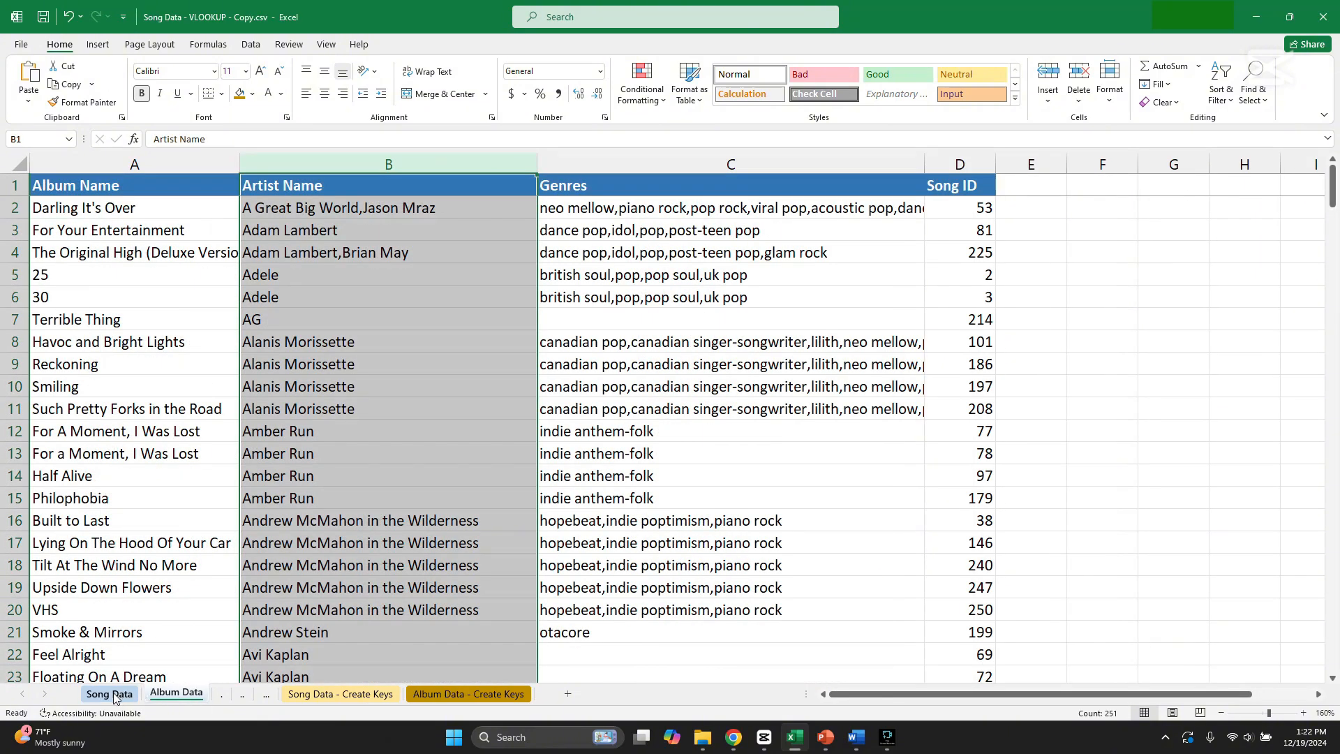
{"action": "left_click", "coordinate": [111, 694]}
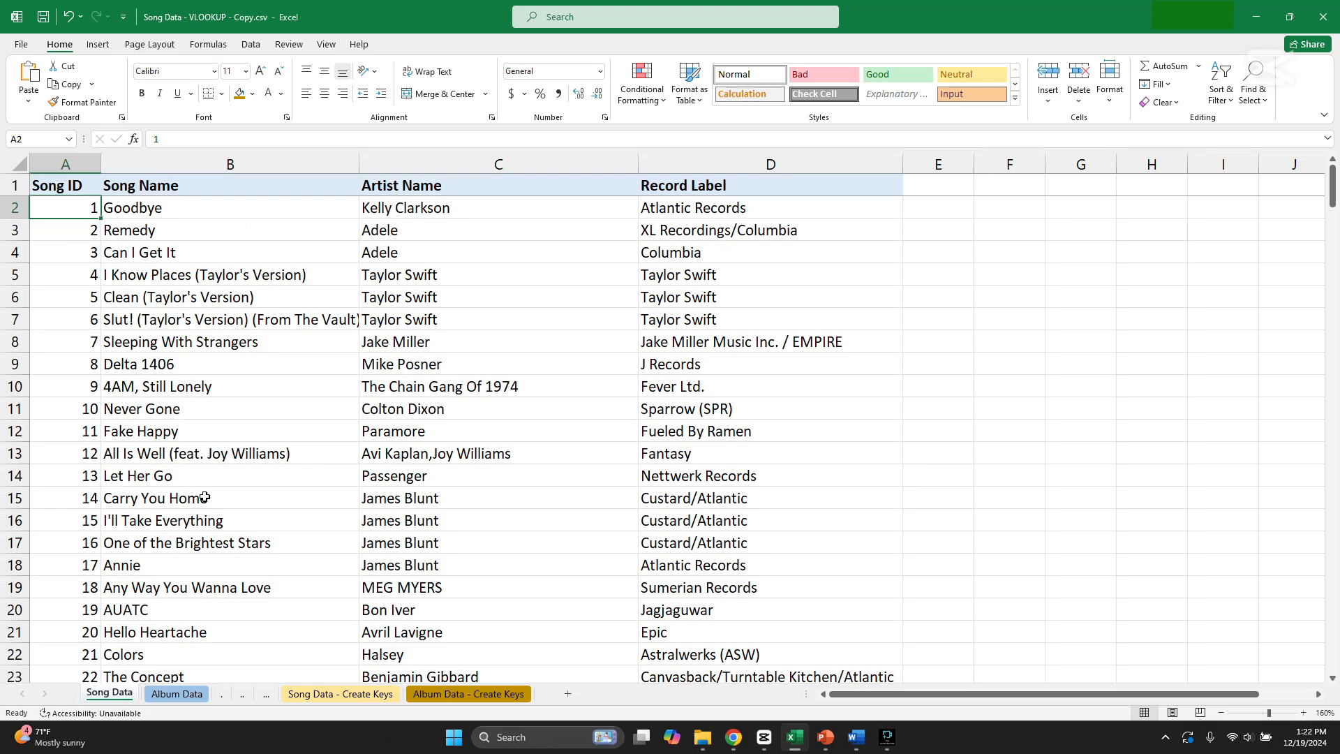
{"action": "left_click", "coordinate": [178, 694]}
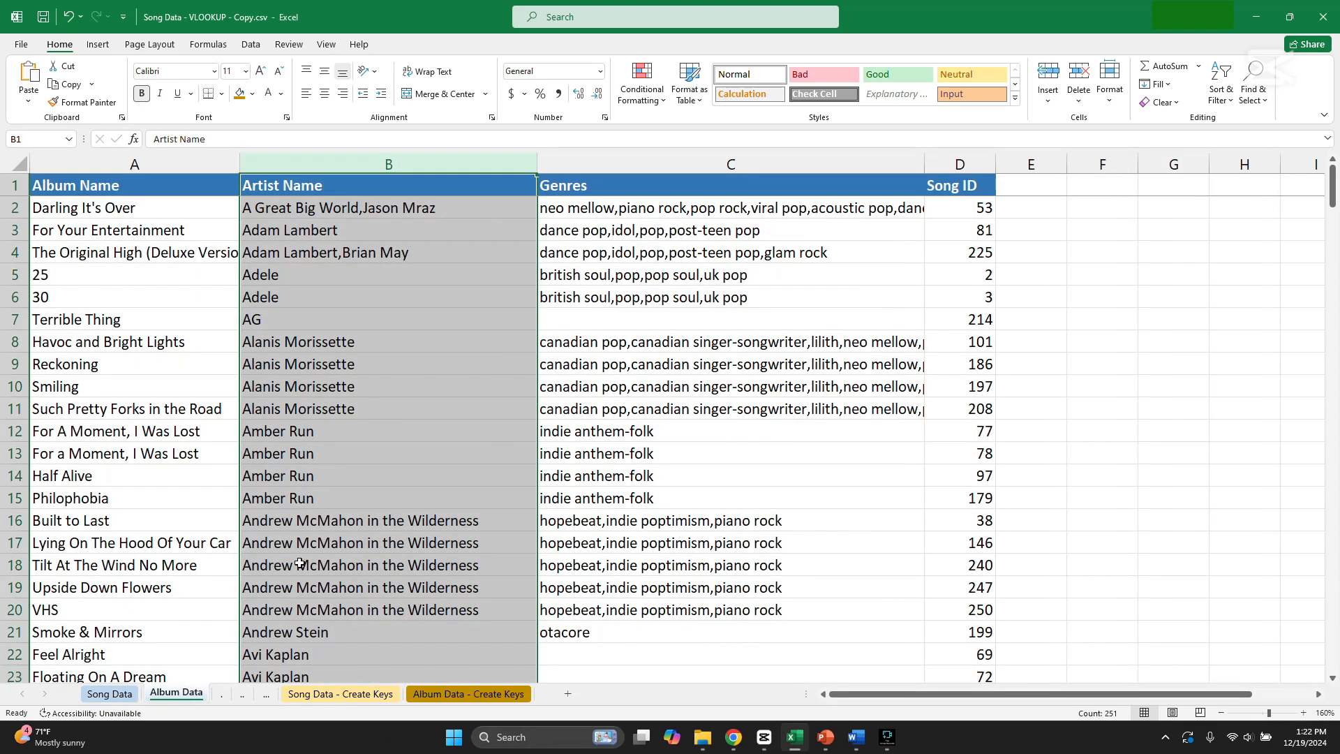
{"action": "left_click", "coordinate": [109, 694]}
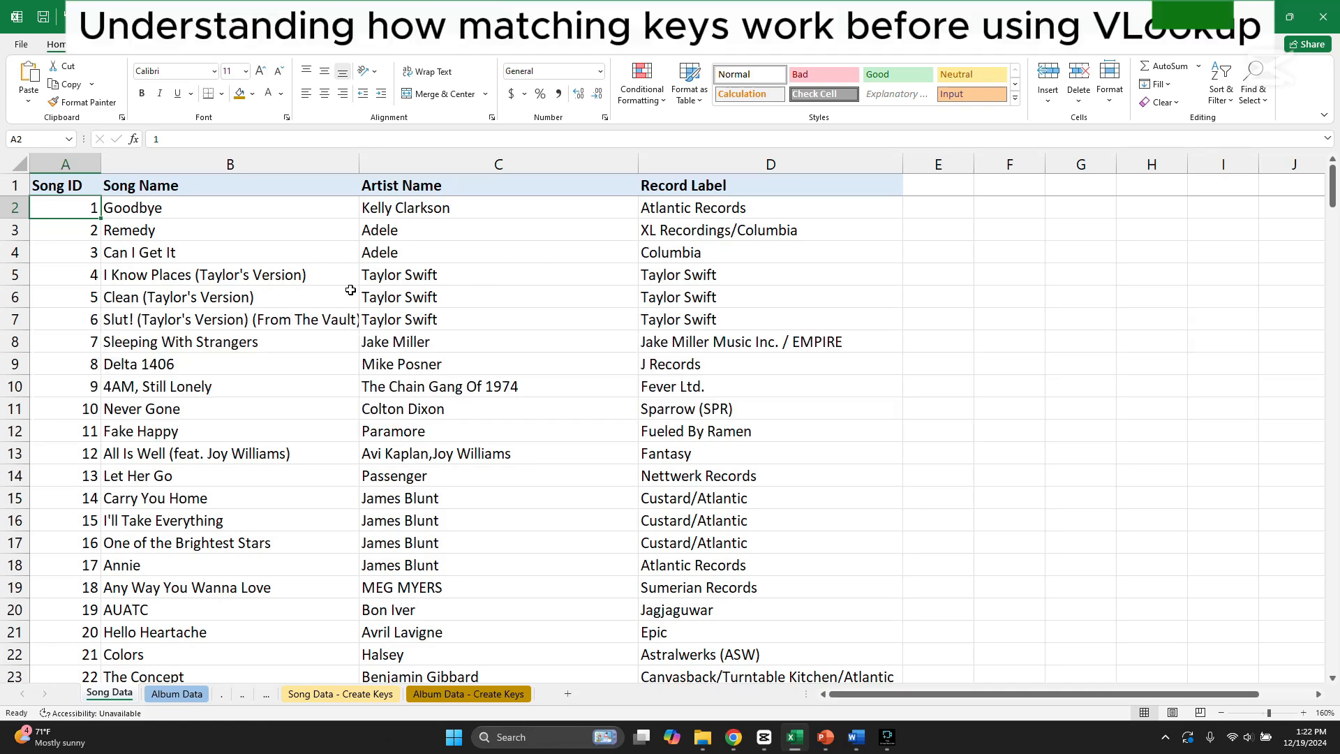
{"action": "left_click", "coordinate": [173, 694]}
{"action": "left_click", "coordinate": [98, 693]}
{"action": "left_click", "coordinate": [174, 694]}
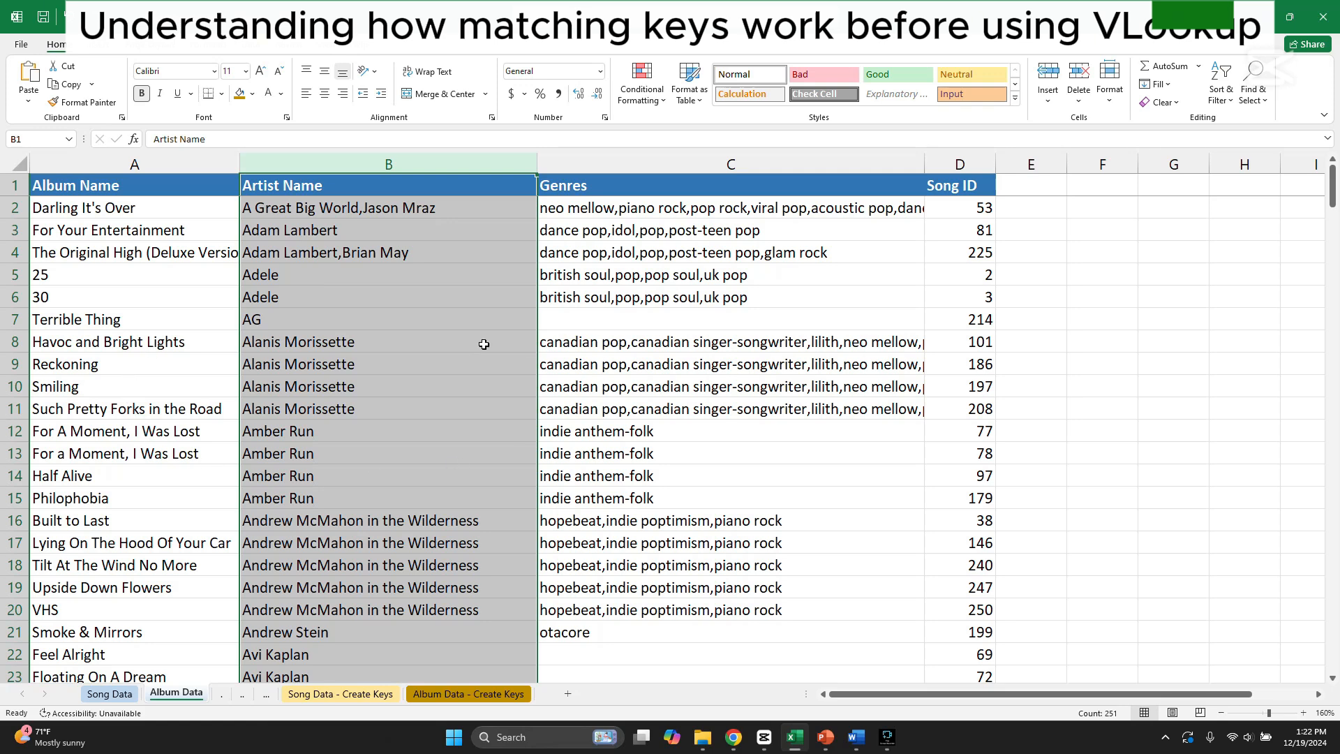
{"action": "left_click", "coordinate": [110, 693]}
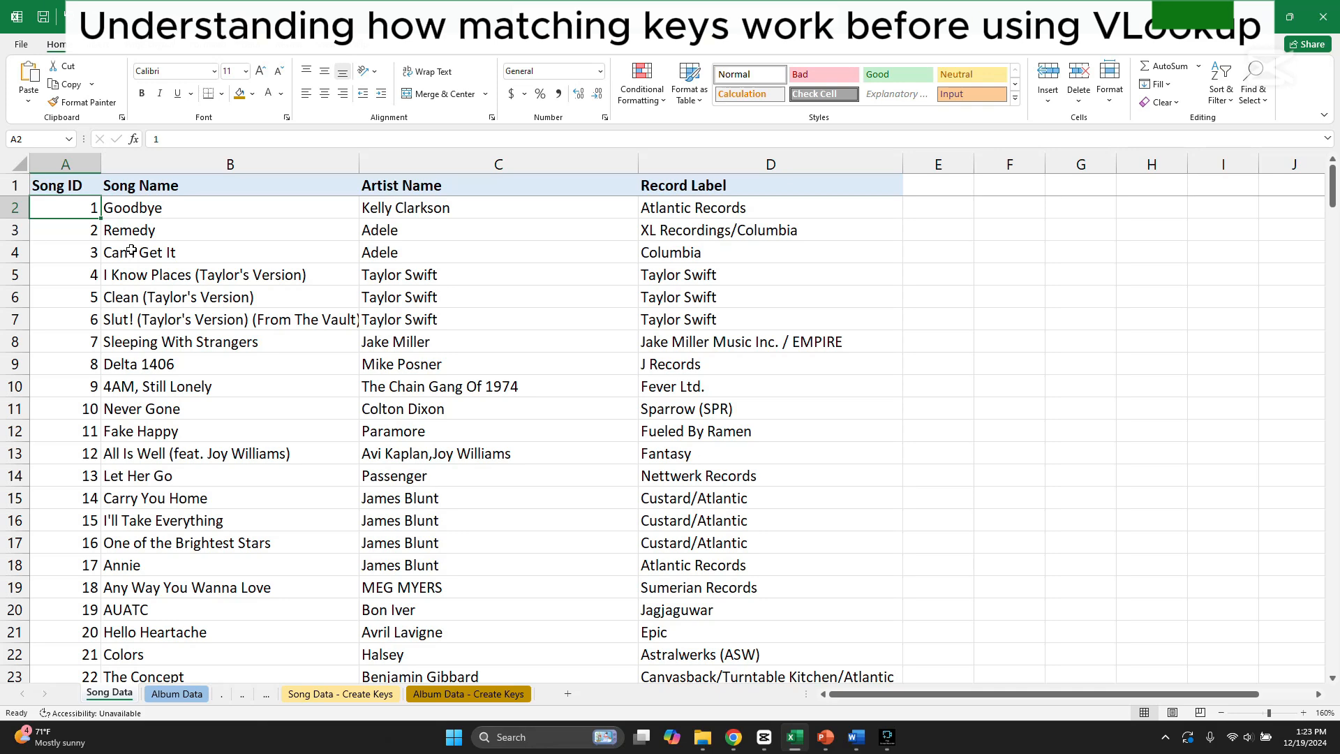
Examine the Song ID and Song Name columns in the Song Data sheet for unique values
{"action": "left_click", "coordinate": [117, 168]}
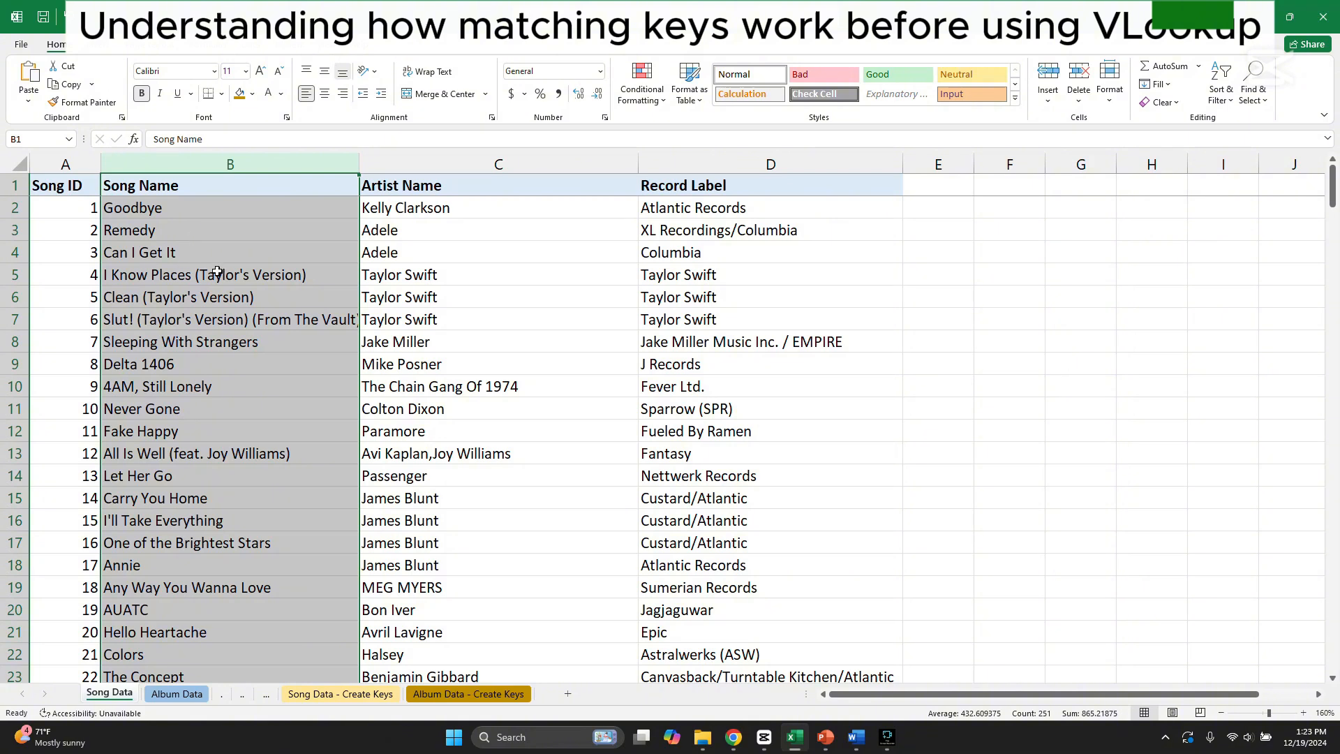
{"action": "left_click", "coordinate": [72, 171]}
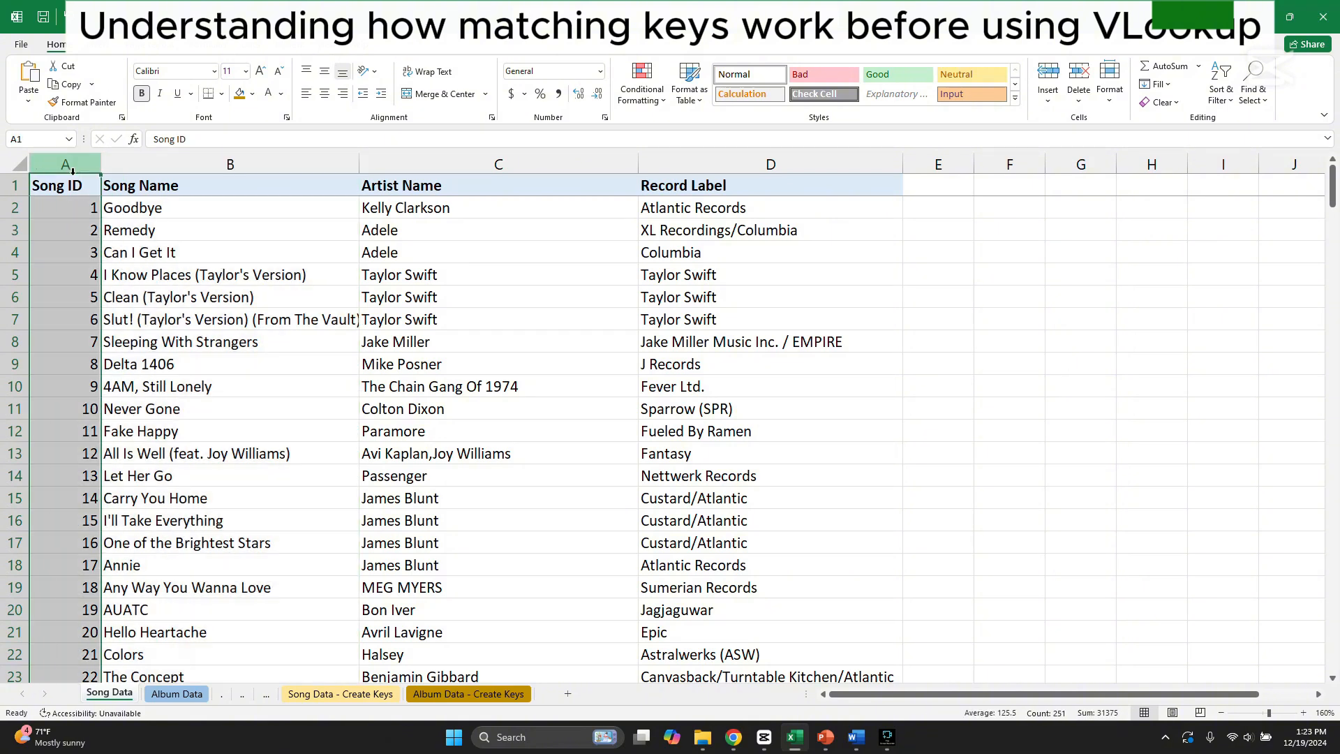
{"action": "left_click", "coordinate": [70, 208]}
{"action": "left_click", "coordinate": [72, 231]}
{"action": "left_click", "coordinate": [75, 293]}
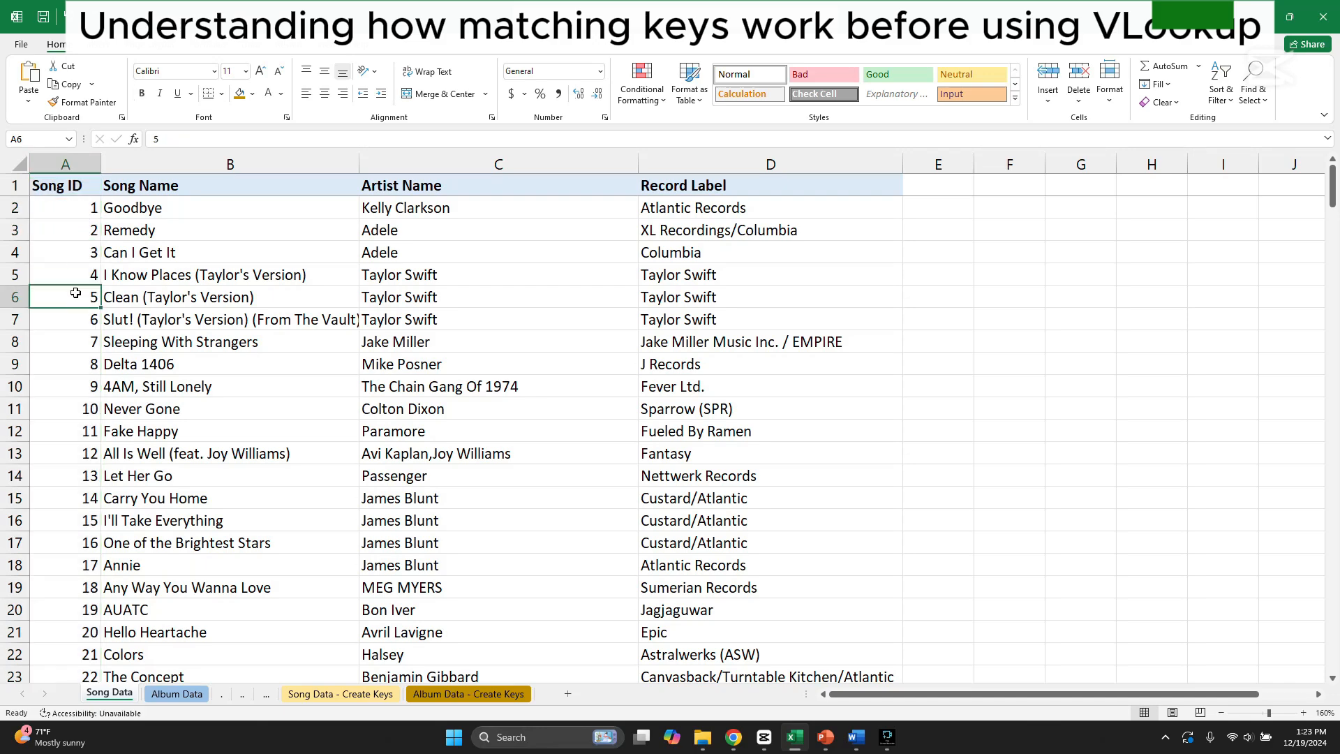
{"action": "scroll", "coordinate": [70, 335], "scroll_direction": "down", "scroll_amount": 7}
{"action": "scroll", "coordinate": [67, 347], "scroll_direction": "up", "scroll_amount": 6}
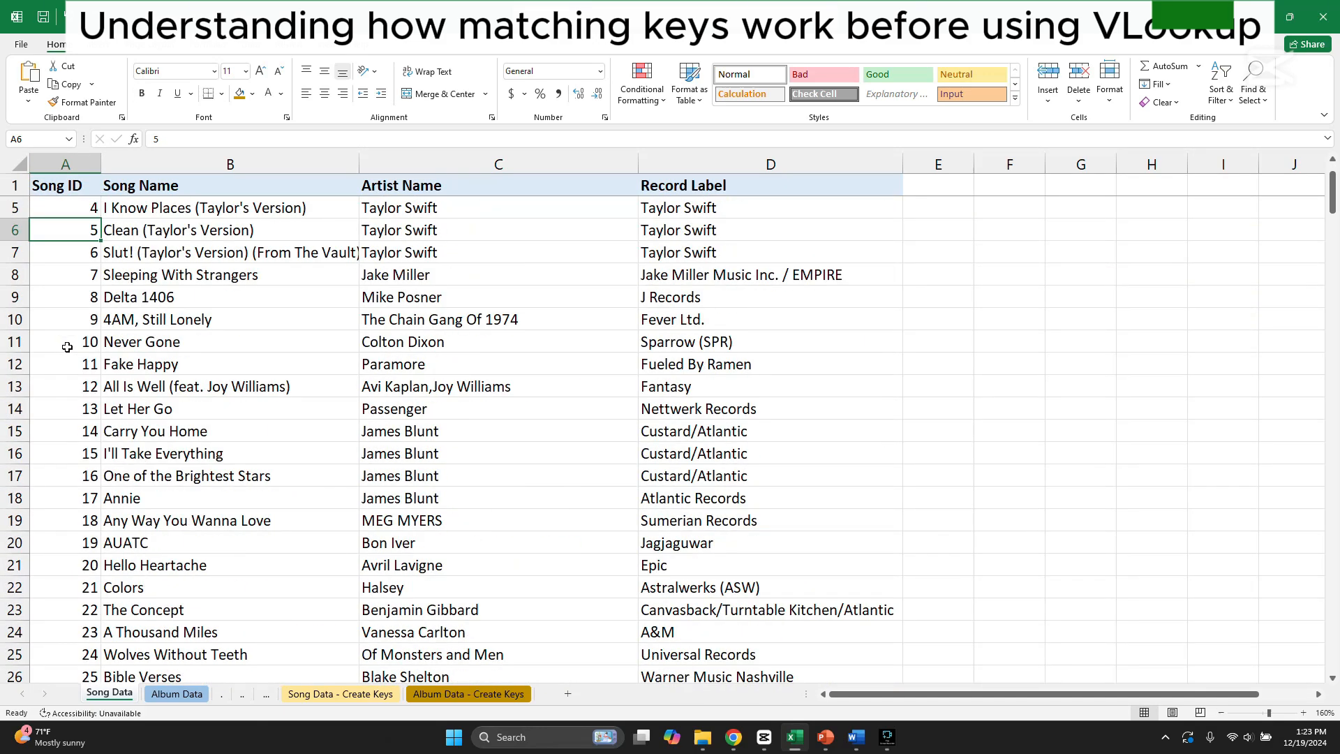
{"action": "left_click", "coordinate": [237, 253]}
{"action": "scroll", "coordinate": [239, 272], "scroll_direction": "down", "scroll_amount": 5}
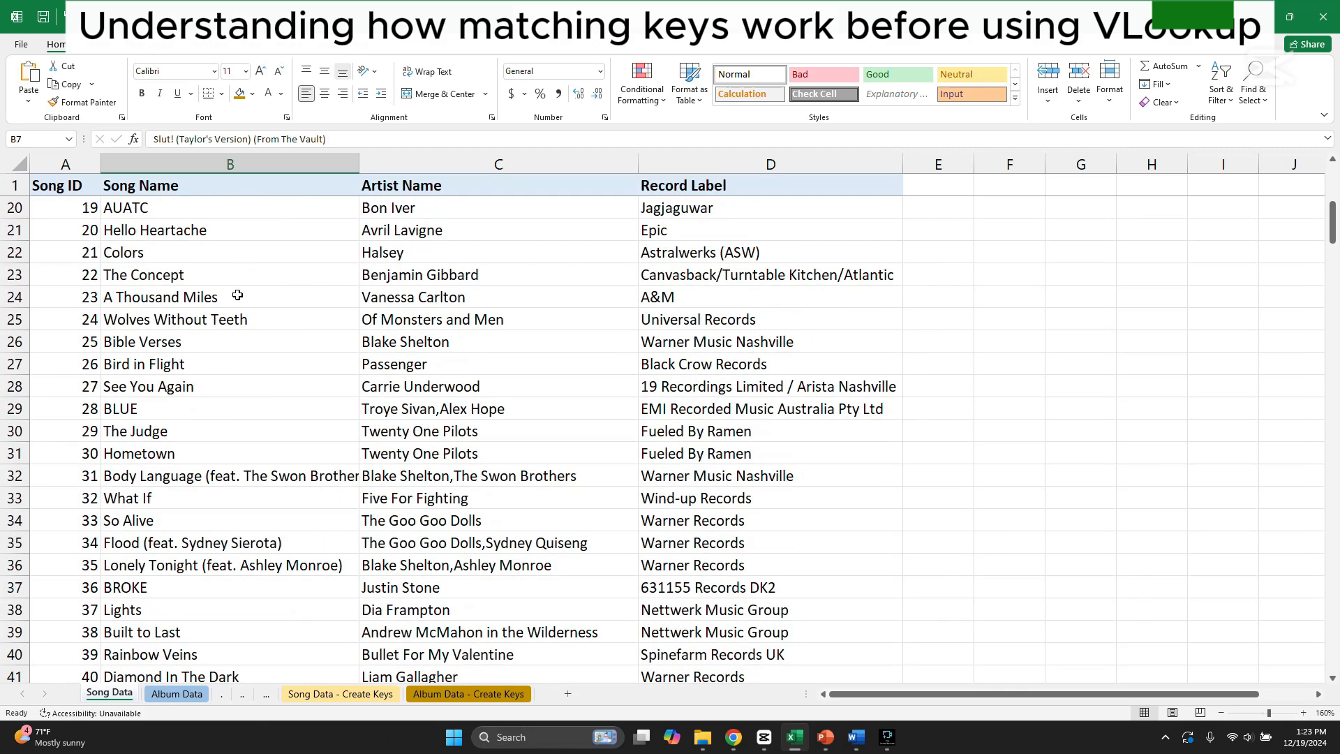
{"action": "scroll", "coordinate": [238, 295], "scroll_direction": "down", "scroll_amount": 3}
{"action": "scroll", "coordinate": [244, 307], "scroll_direction": "up", "scroll_amount": 9}
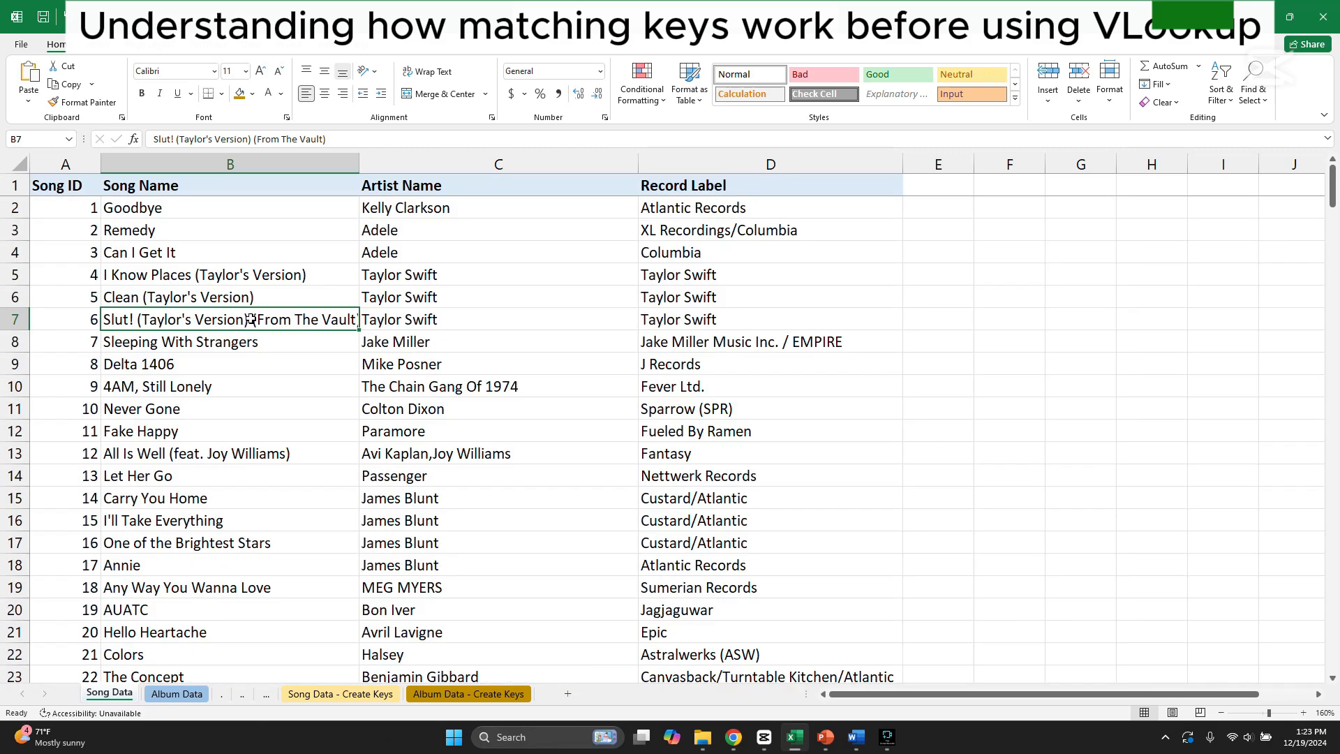
Check the Artist Name column for repeated values, highlighting the Taylor Swift, James Blunt and Adele groups
{"action": "left_click", "coordinate": [427, 252]}
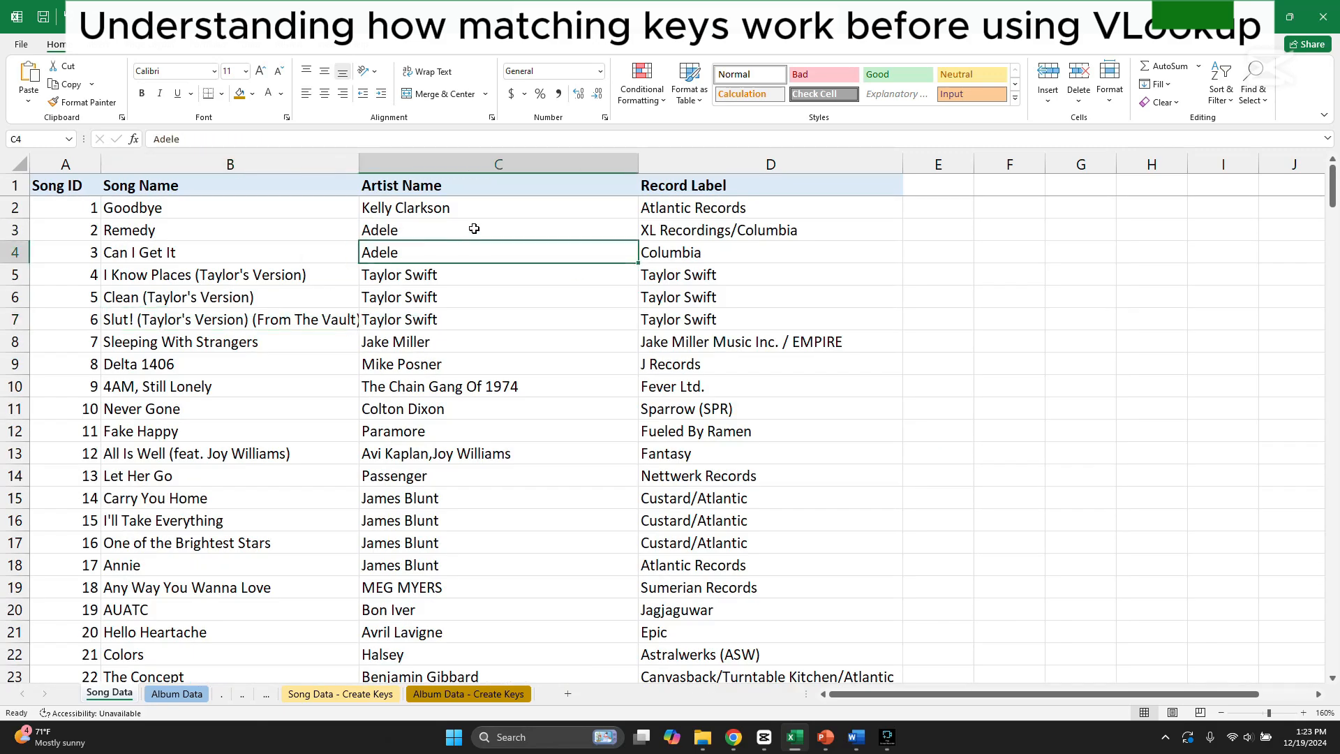
{"action": "left_click", "coordinate": [495, 167]}
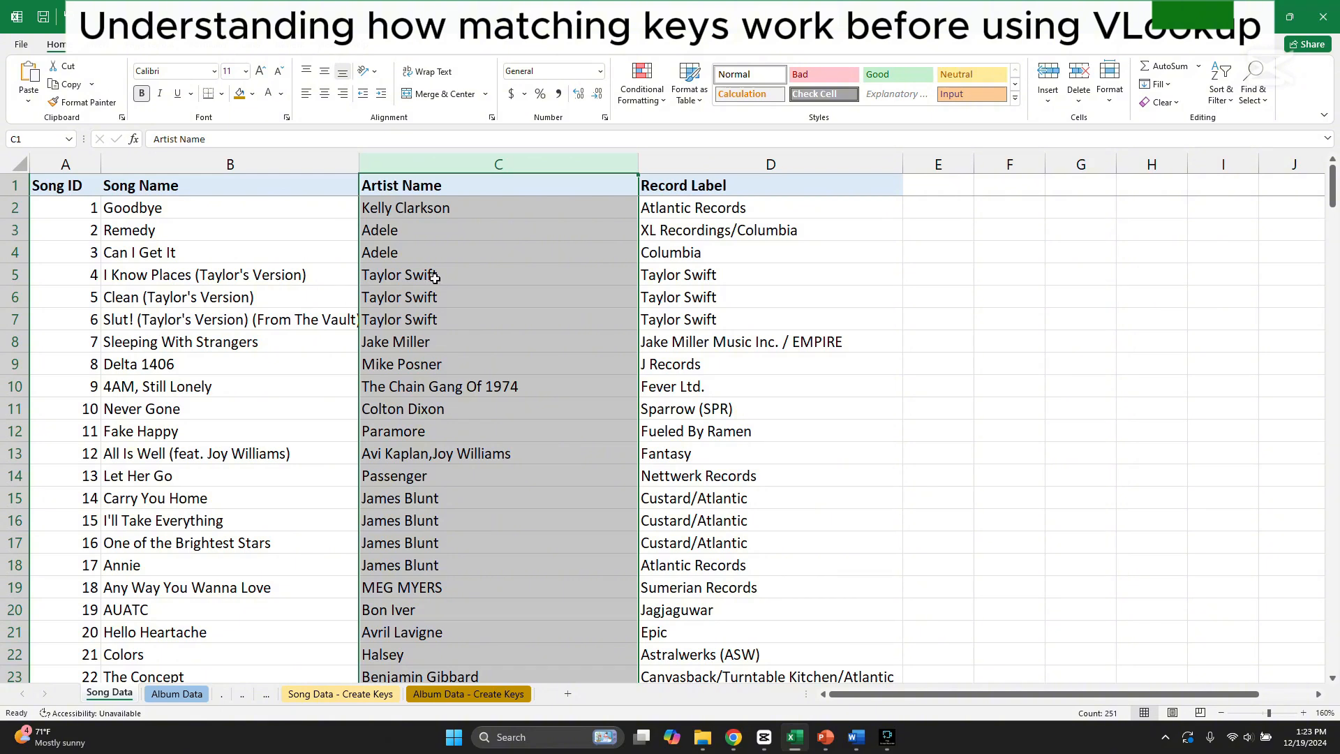
{"action": "left_click_drag", "start_coordinate": [433, 275], "coordinate": [431, 315]}
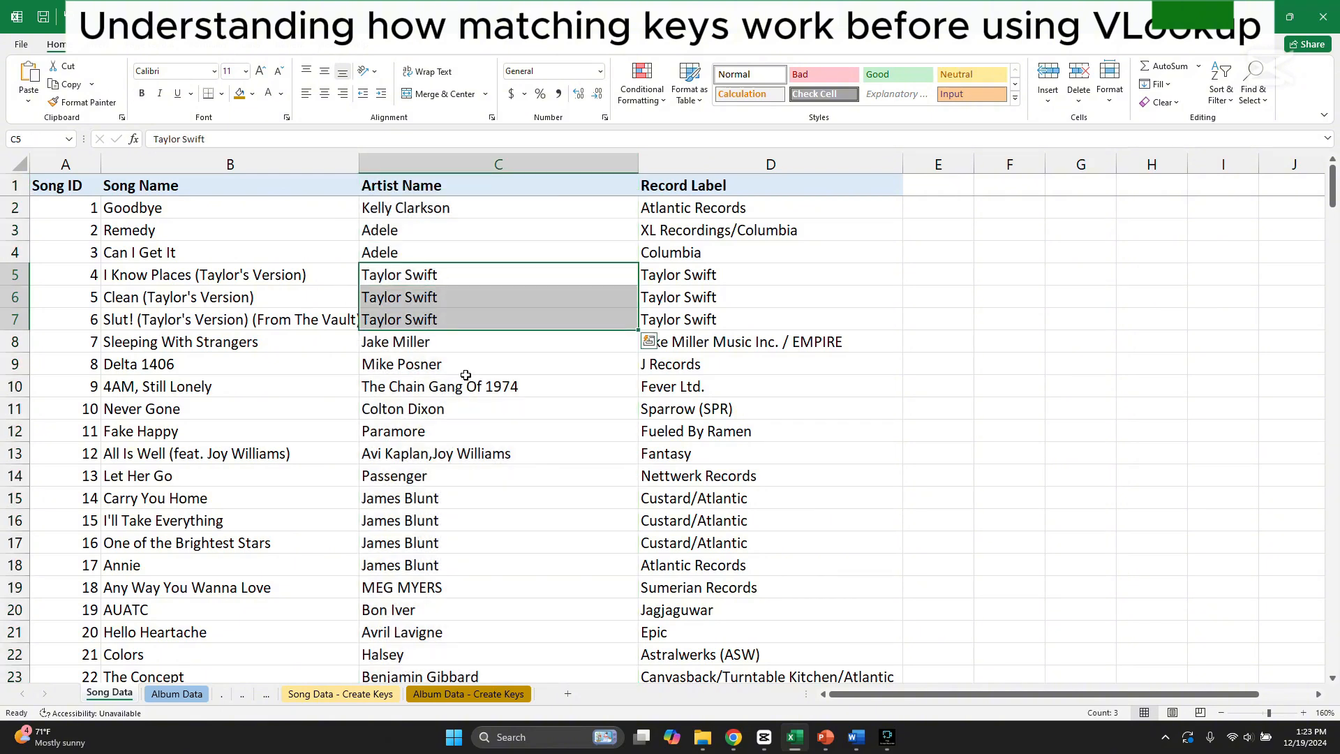
{"action": "left_click_drag", "start_coordinate": [465, 498], "coordinate": [456, 565]}
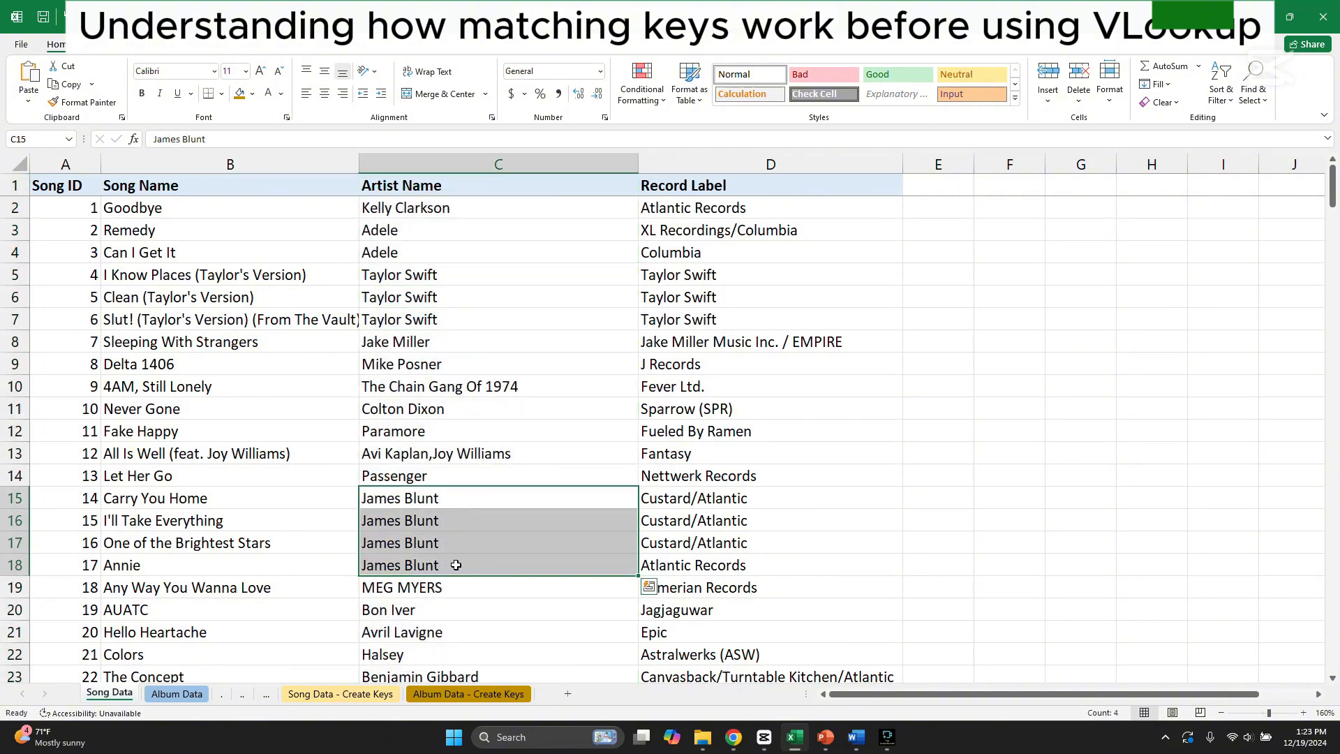
{"action": "left_click_drag", "start_coordinate": [452, 230], "coordinate": [451, 247]}
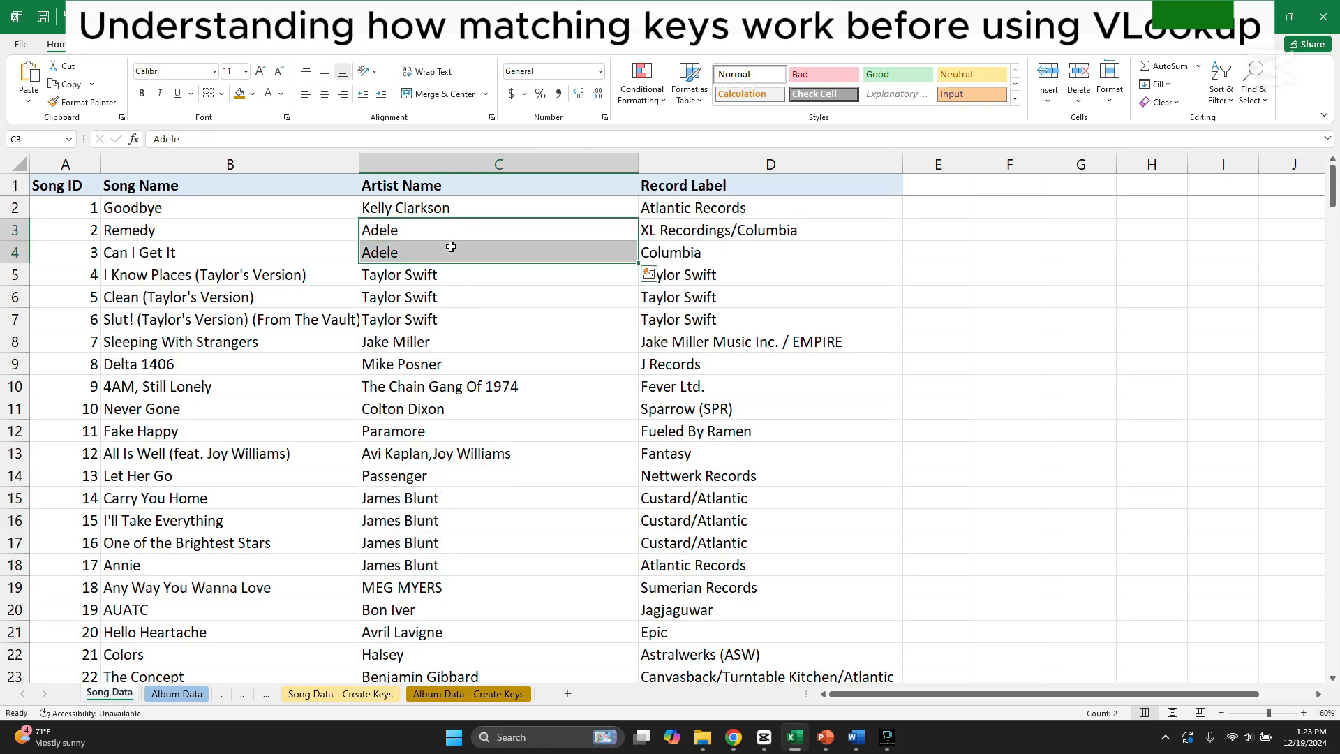
{"action": "left_click", "coordinate": [455, 208]}
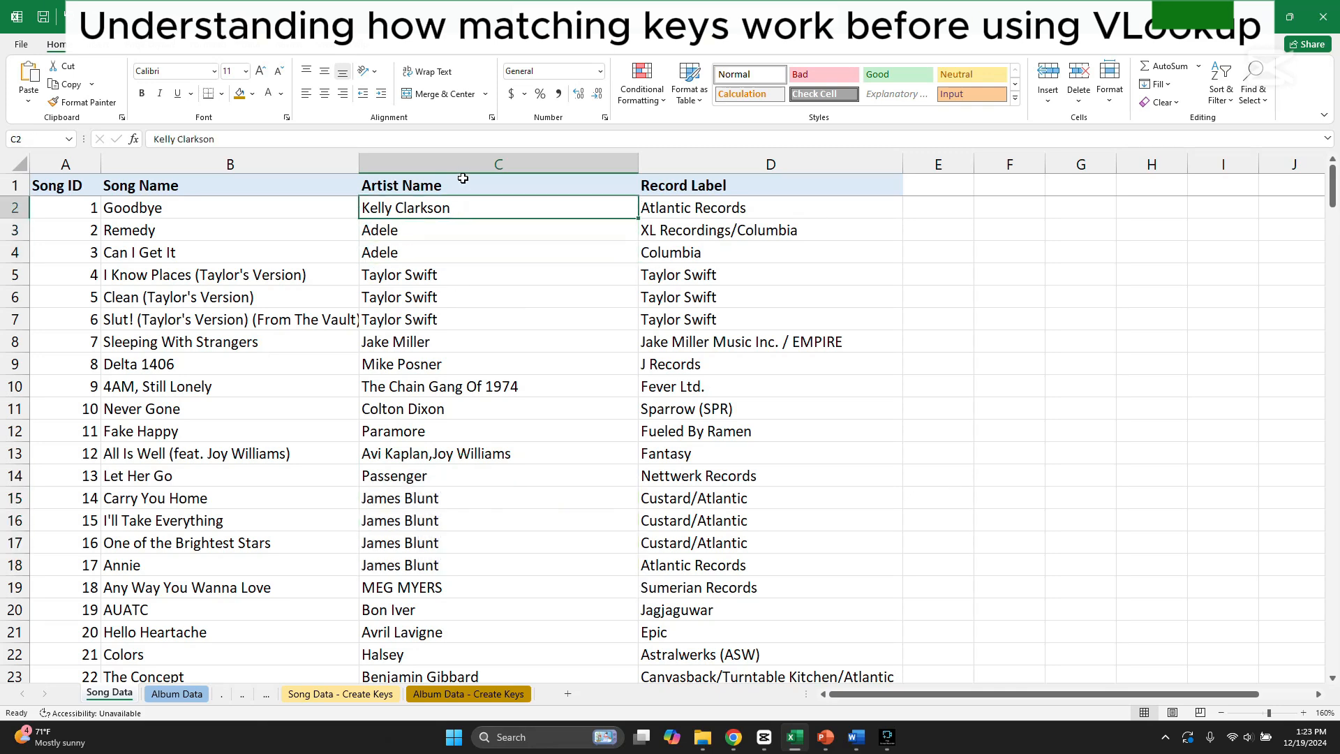
{"action": "left_click", "coordinate": [460, 180]}
{"action": "key", "text": "ctrl+shift+Down"}
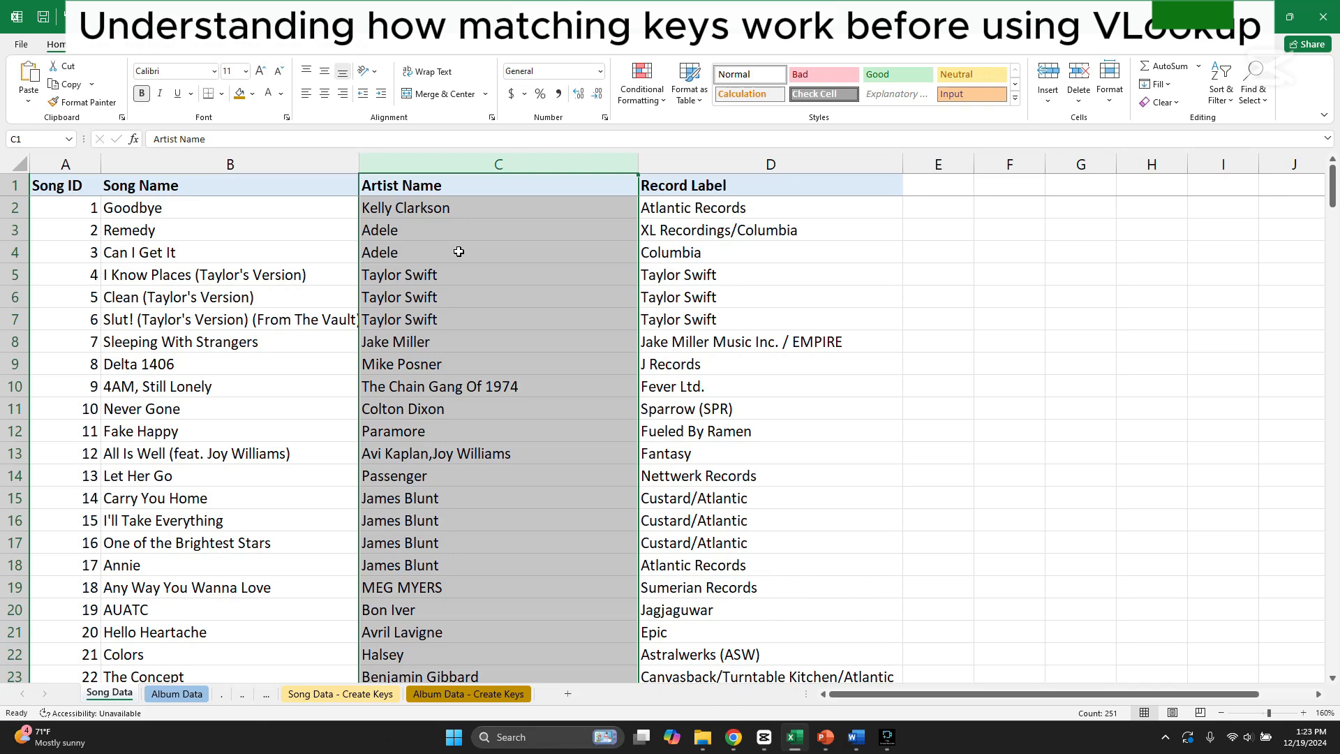
Check the Record Label column of the Song Data sheet for repeated values
{"action": "left_click", "coordinate": [731, 224]}
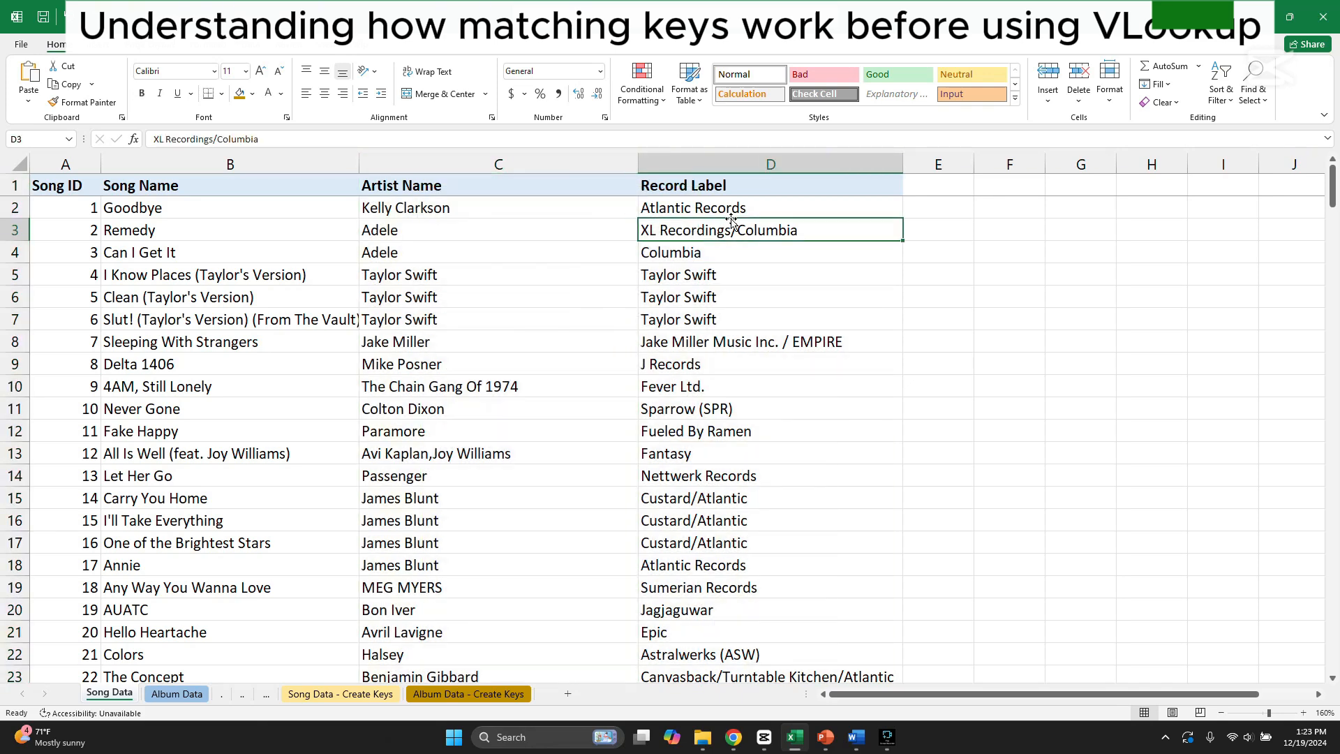
{"action": "left_click_drag", "start_coordinate": [731, 209], "coordinate": [757, 316]}
{"action": "left_click", "coordinate": [743, 255]}
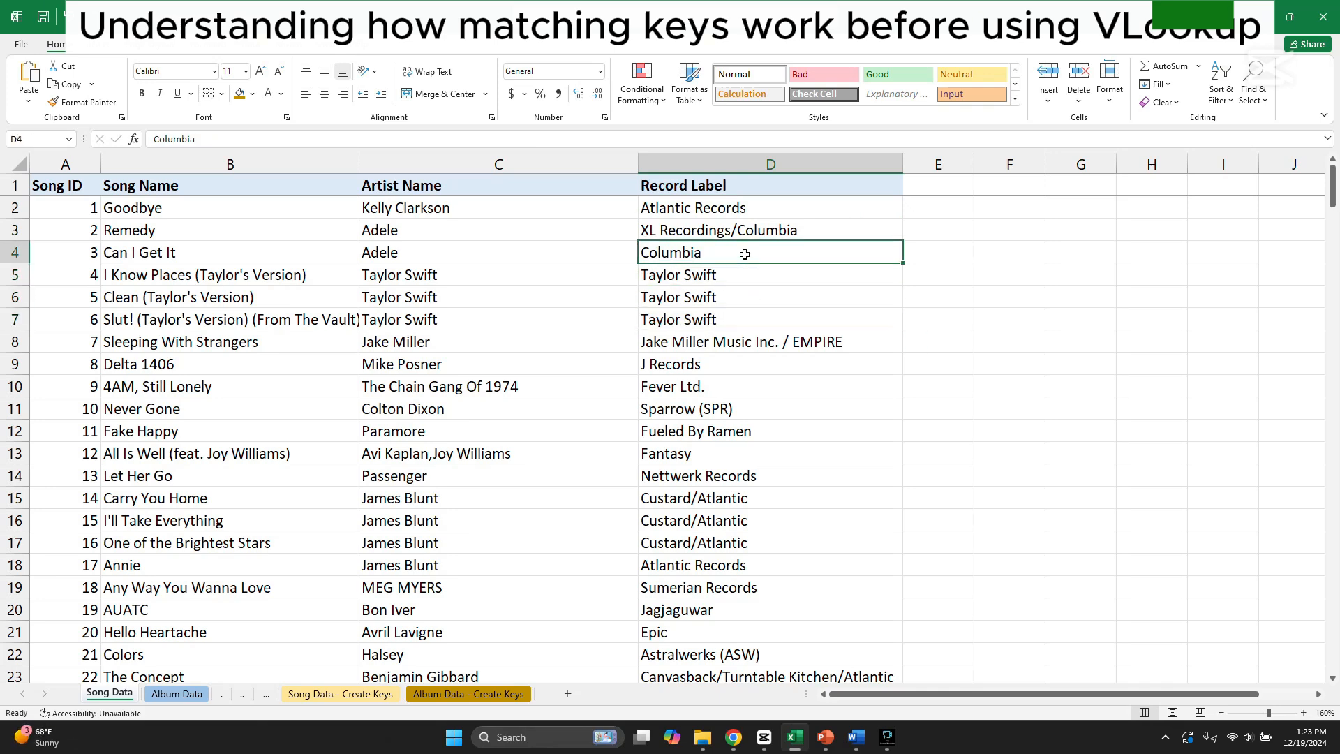
{"action": "left_click", "coordinate": [741, 215]}
{"action": "left_click", "coordinate": [740, 168]}
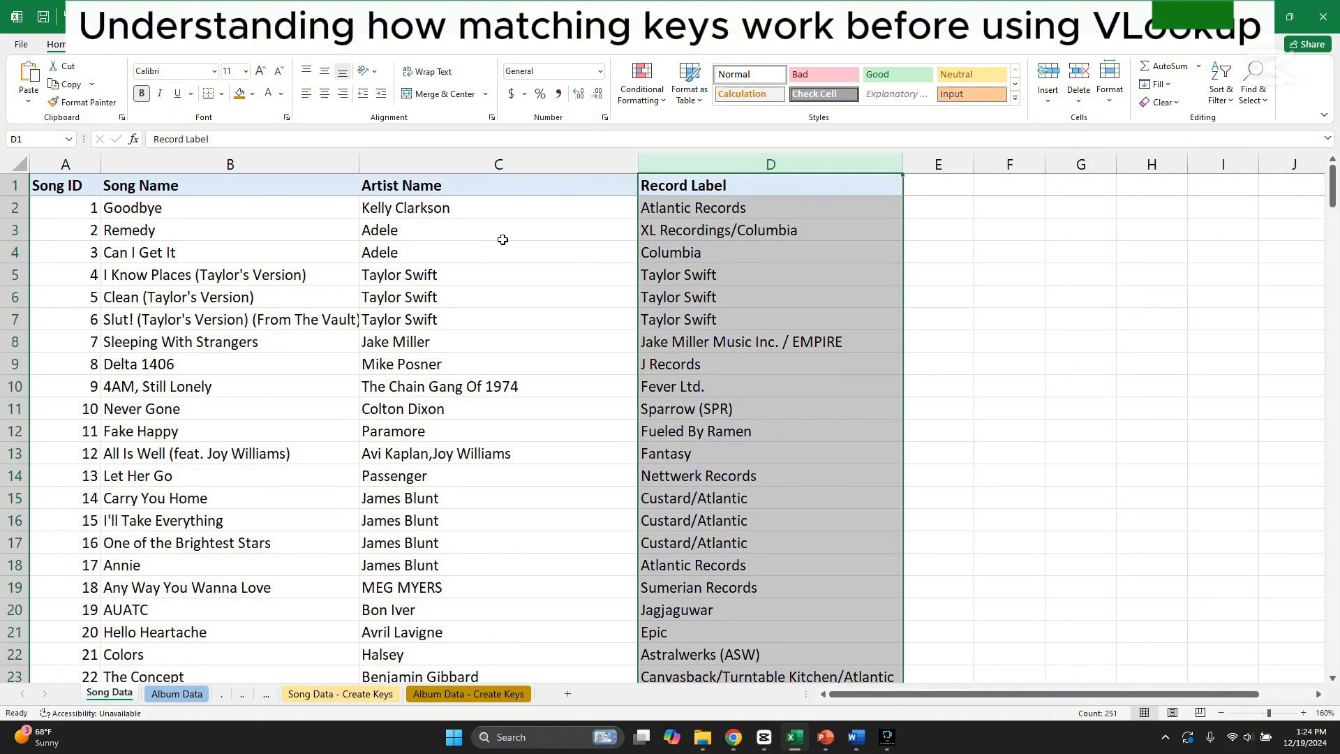
Compare the Song ID and Song Name columns as candidate matching keys for the lookup
{"action": "left_click", "coordinate": [204, 164]}
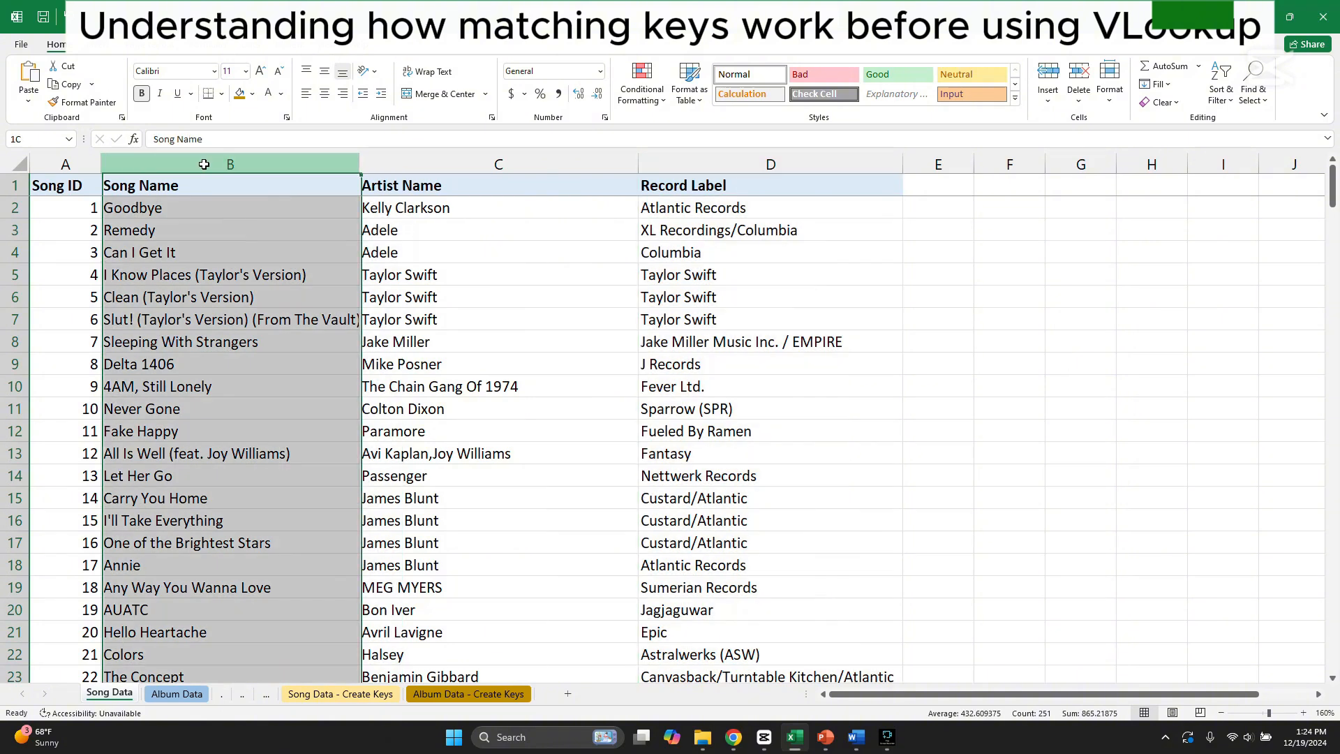
{"action": "left_click", "coordinate": [77, 167]}
{"action": "left_click", "coordinate": [180, 164]}
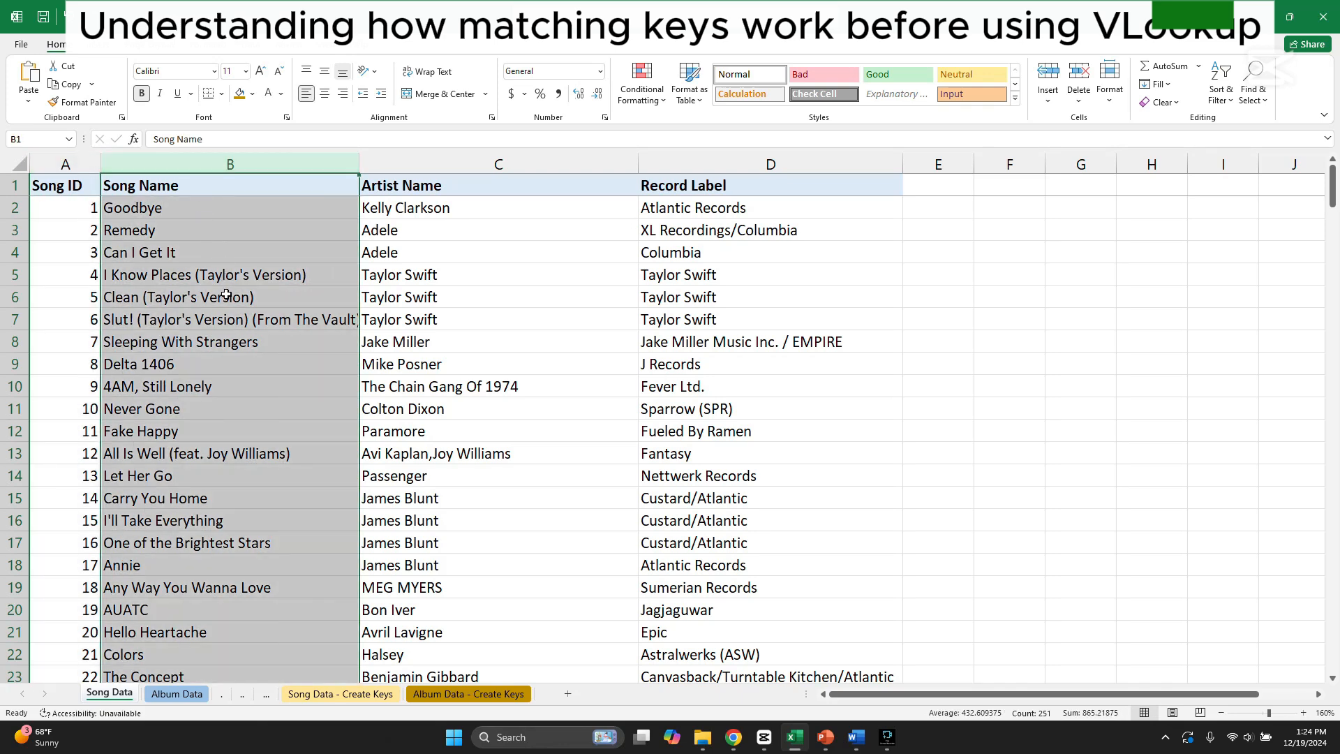
{"action": "left_click", "coordinate": [938, 296]}
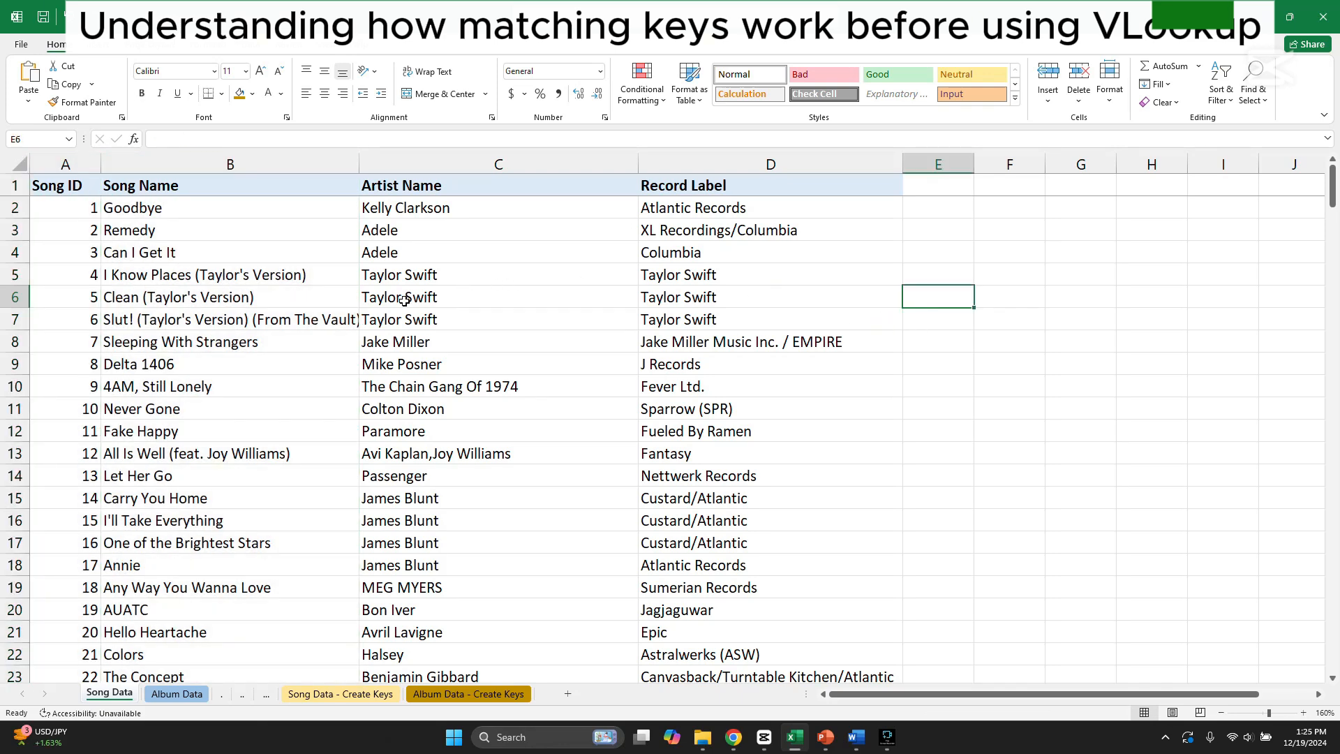
{"action": "left_click", "coordinate": [228, 166]}
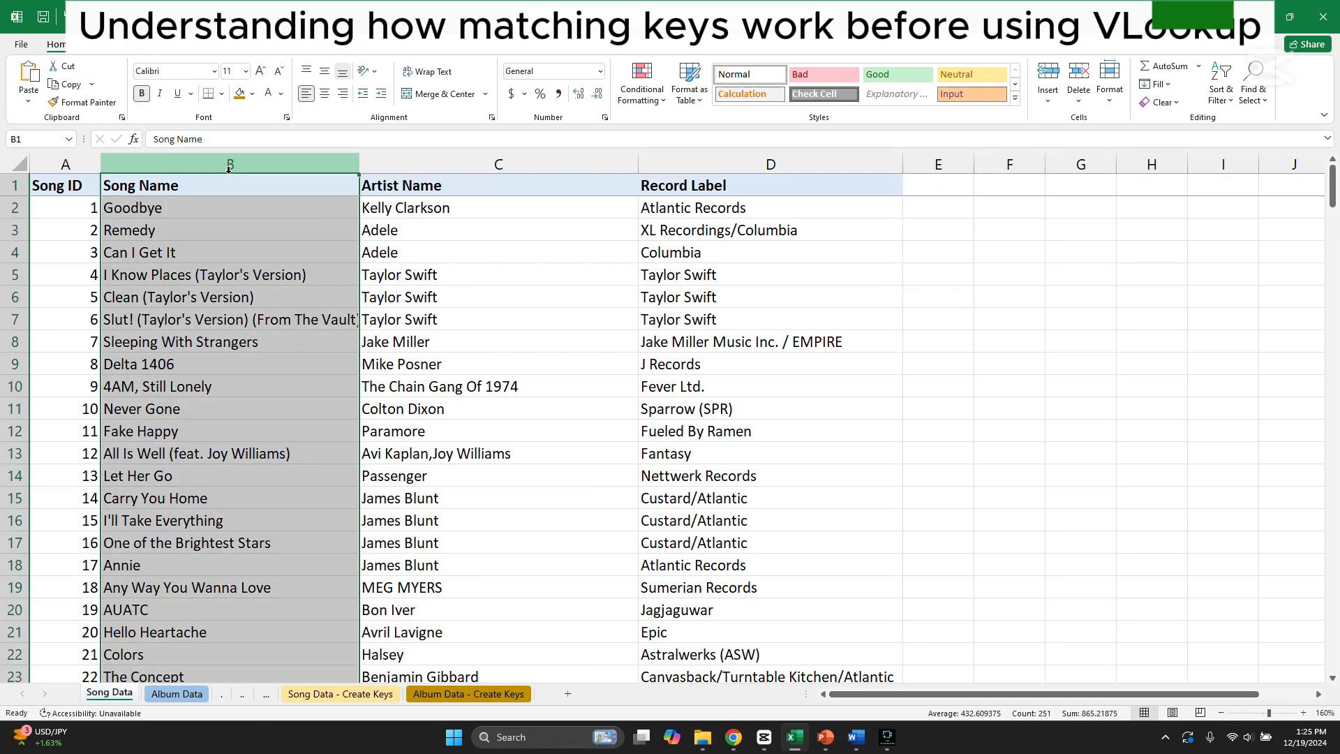
{"action": "left_click", "coordinate": [82, 157]}
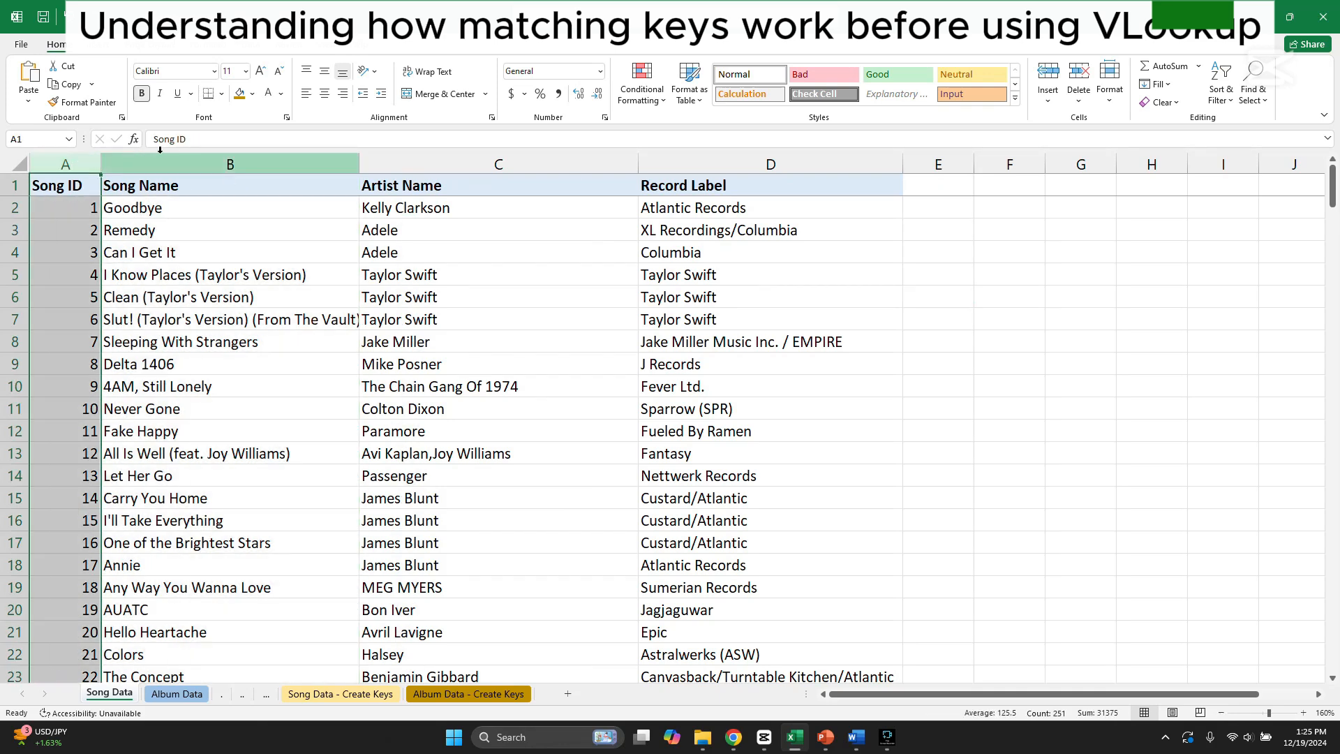
{"action": "left_click", "coordinate": [188, 157]}
{"action": "left_click", "coordinate": [76, 166]}
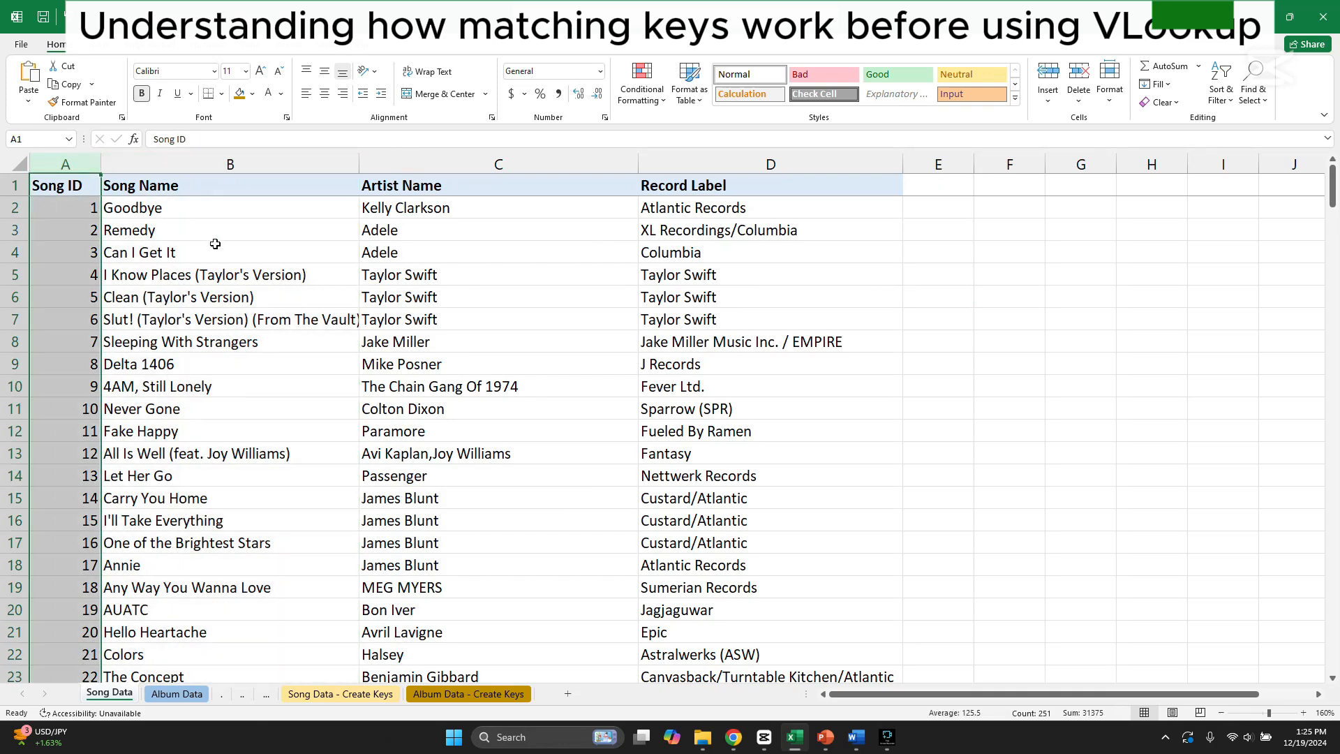
{"action": "left_click", "coordinate": [215, 244]}
{"action": "left_click", "coordinate": [241, 166]}
{"action": "left_click", "coordinate": [76, 162]}
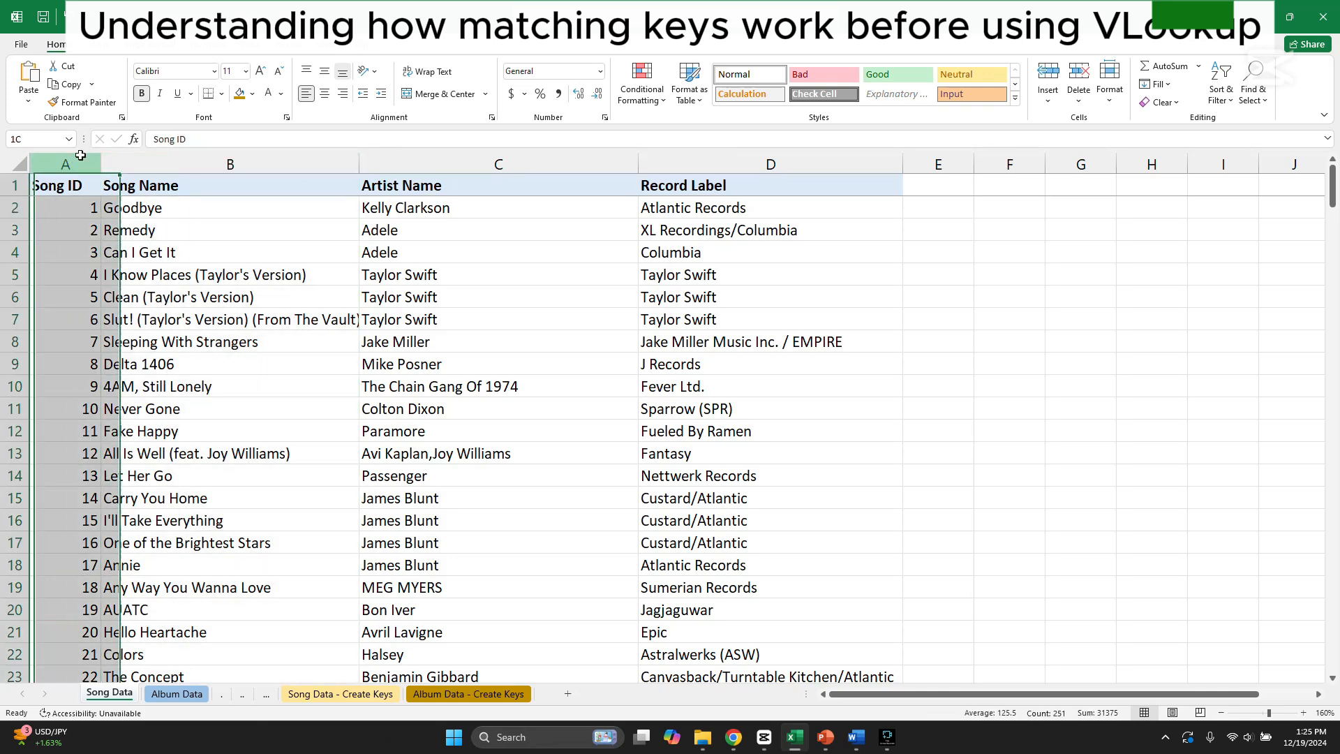
{"action": "left_click", "coordinate": [171, 157]}
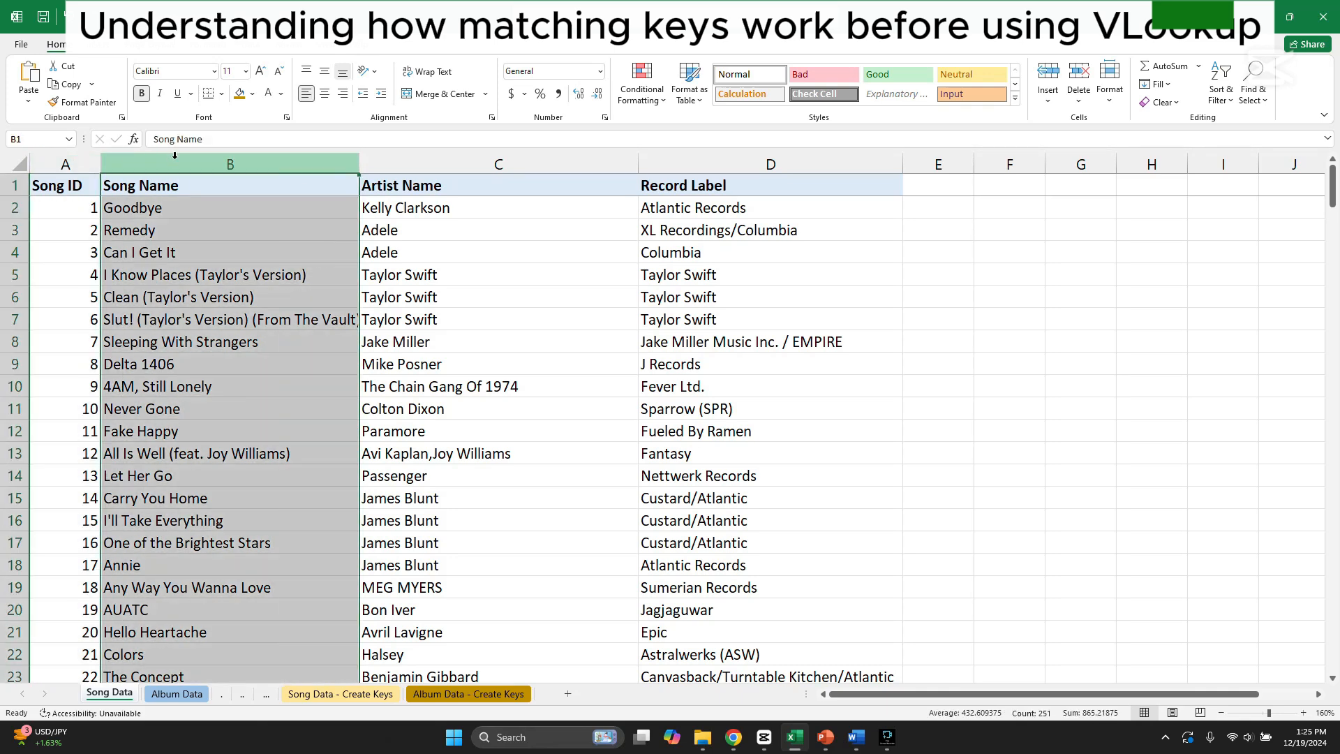
Check whether the Song Name column of the Song Data sheet has a matching column in the Album Data sheet
{"action": "left_click", "coordinate": [245, 273]}
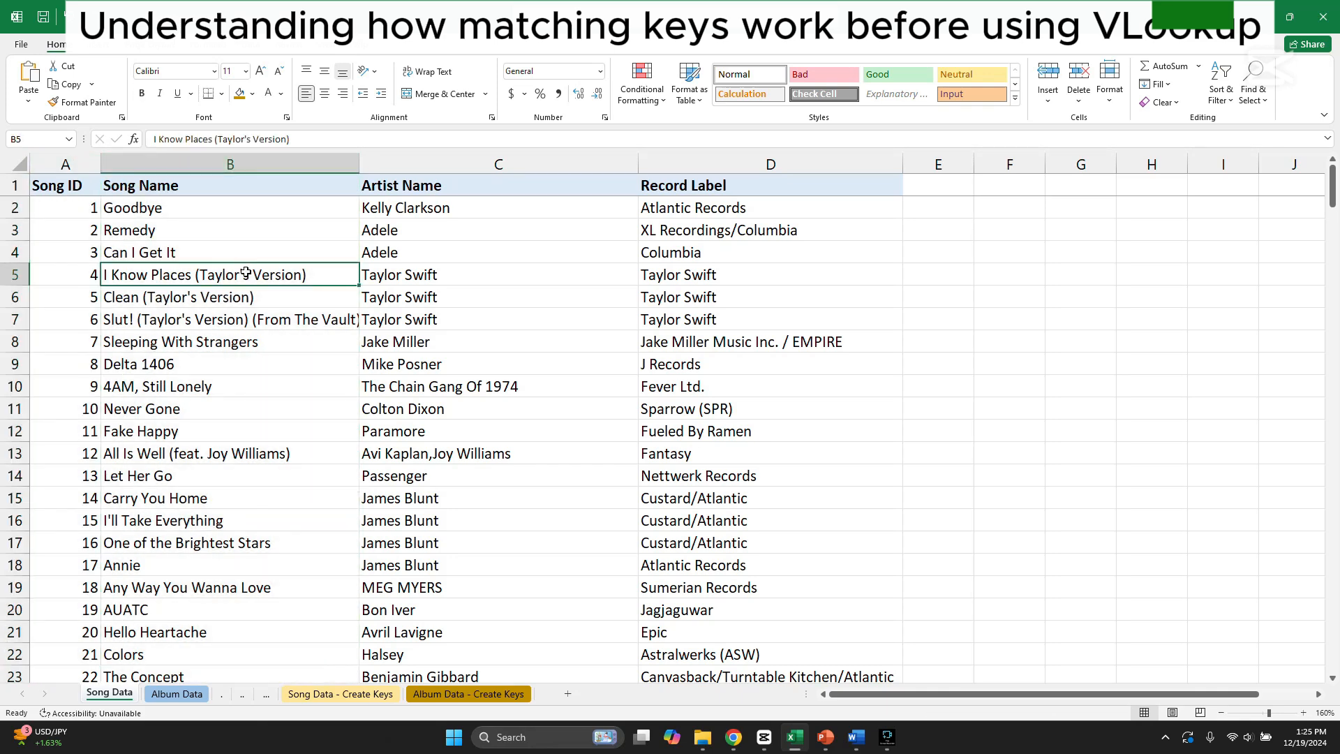
{"action": "left_click", "coordinate": [248, 166]}
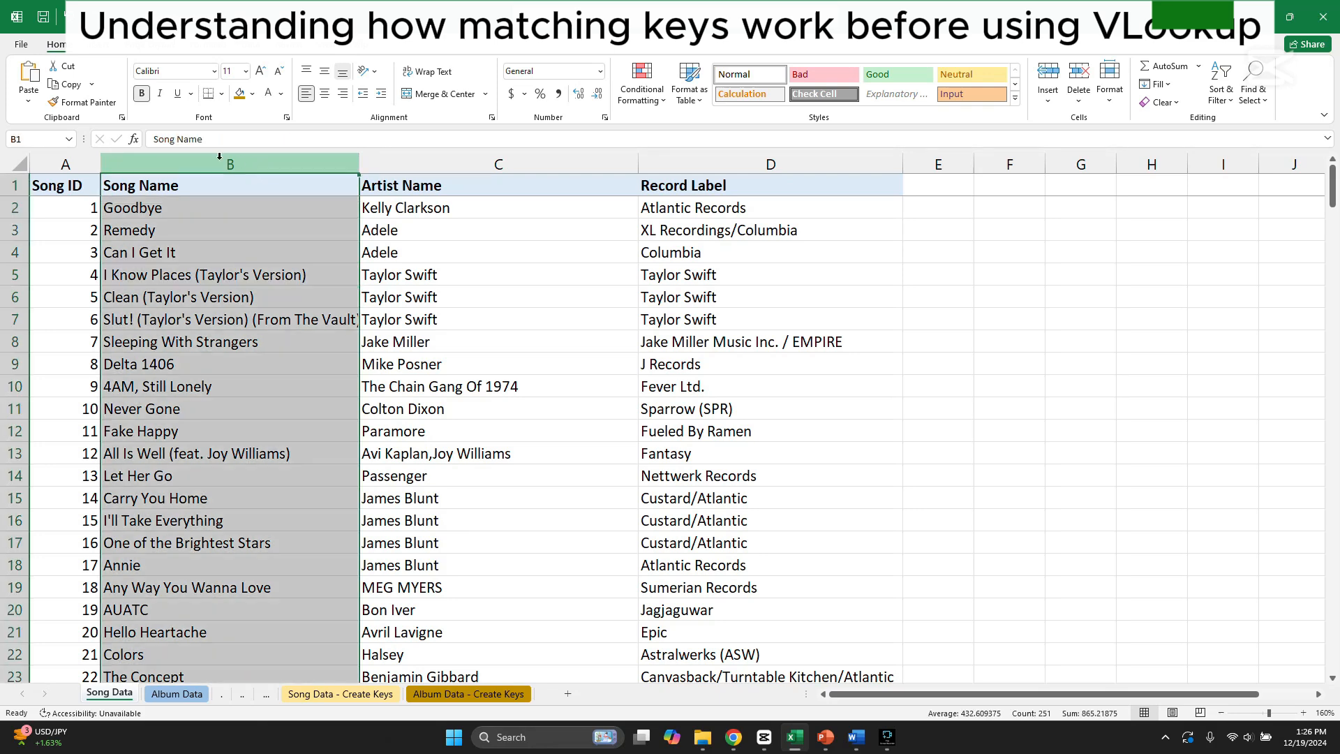
{"action": "left_click", "coordinate": [87, 163]}
{"action": "left_click", "coordinate": [165, 165]}
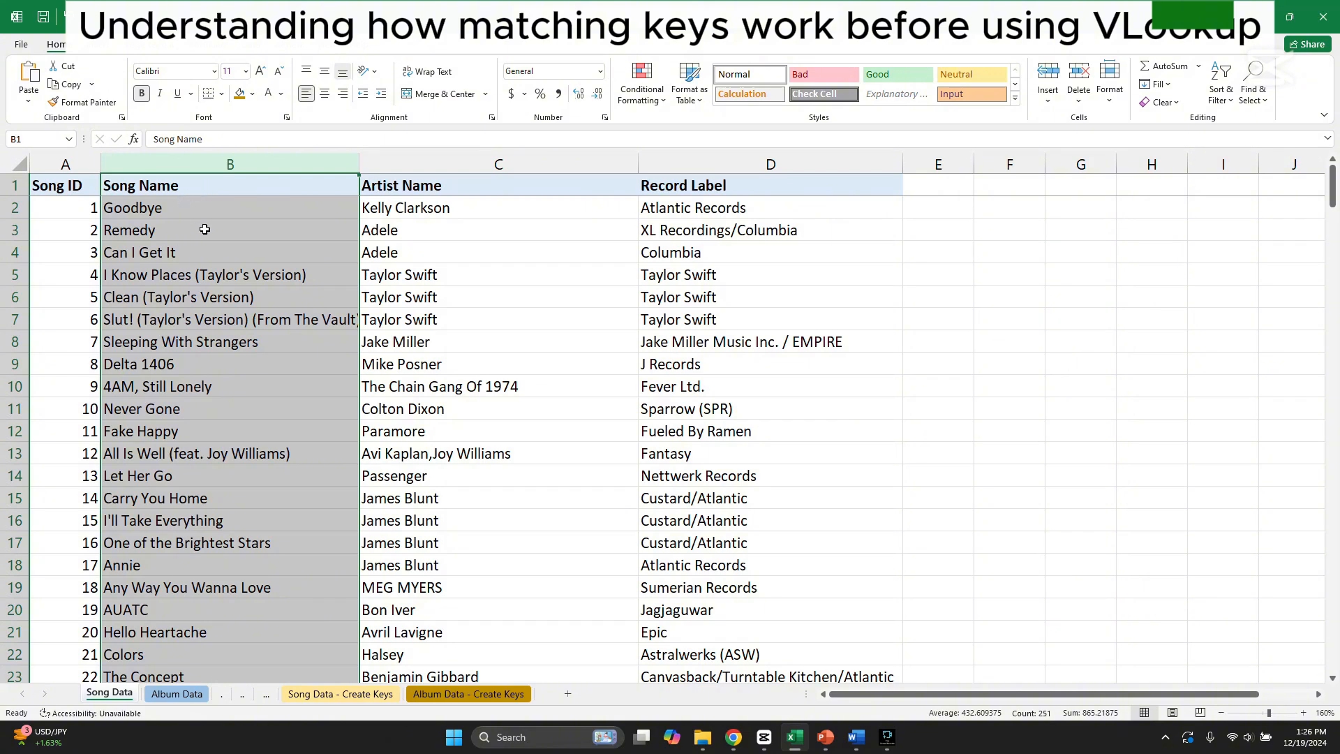
{"action": "left_click", "coordinate": [177, 694]}
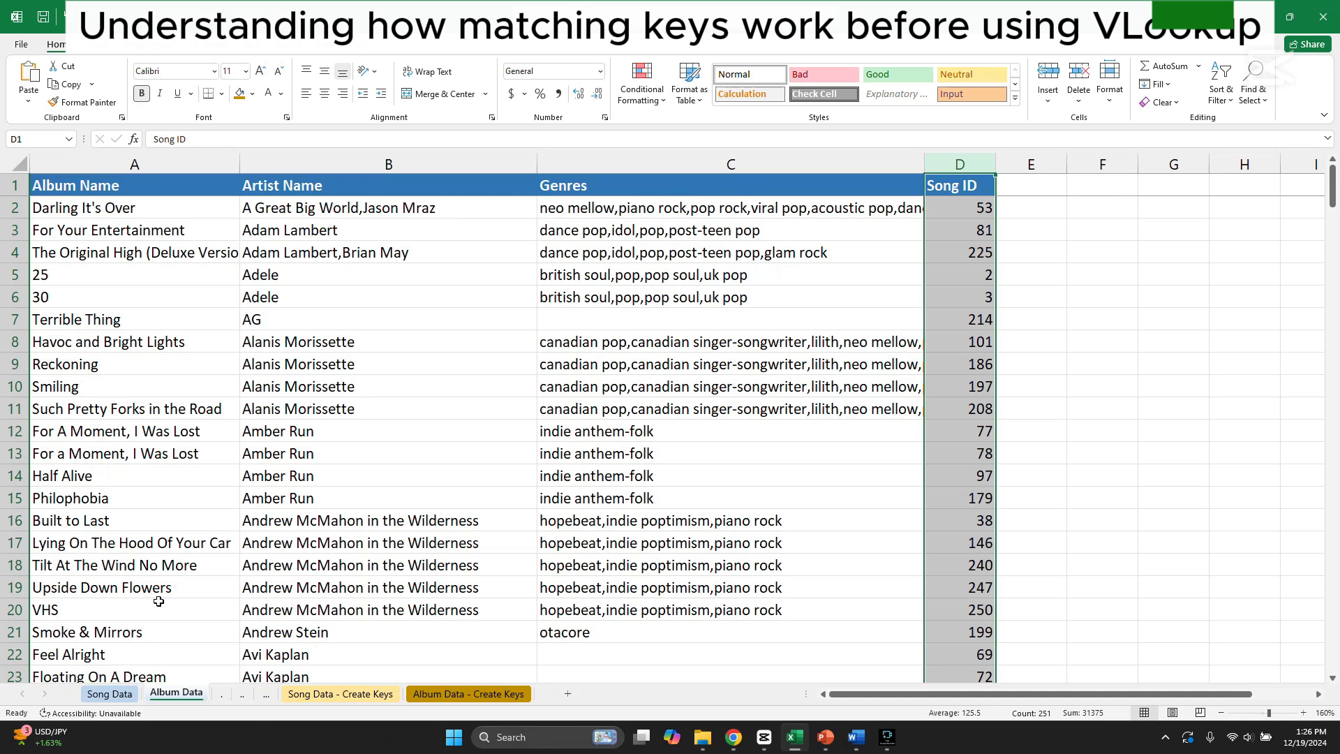
{"action": "left_click", "coordinate": [112, 694]}
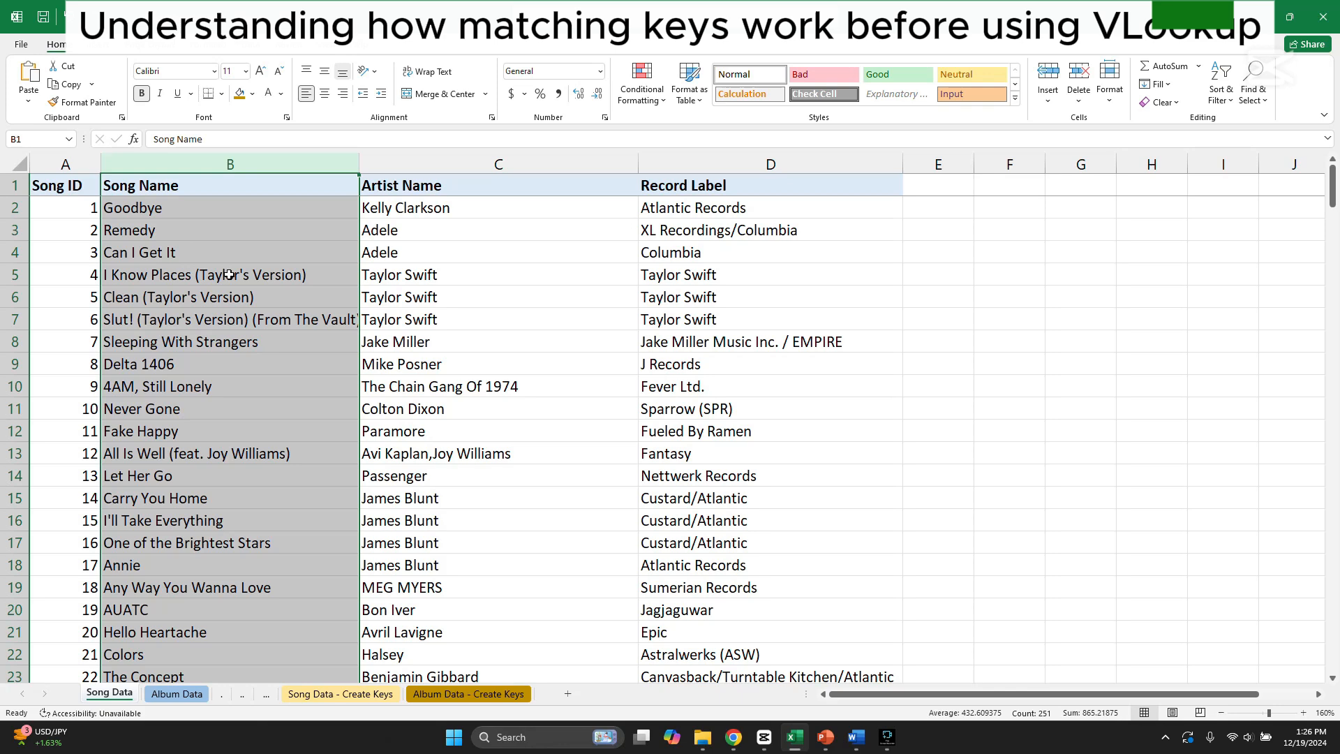
Compare the Song ID columns of the Song Data and Album Data sheets as the shared matching key
{"action": "left_click", "coordinate": [229, 274]}
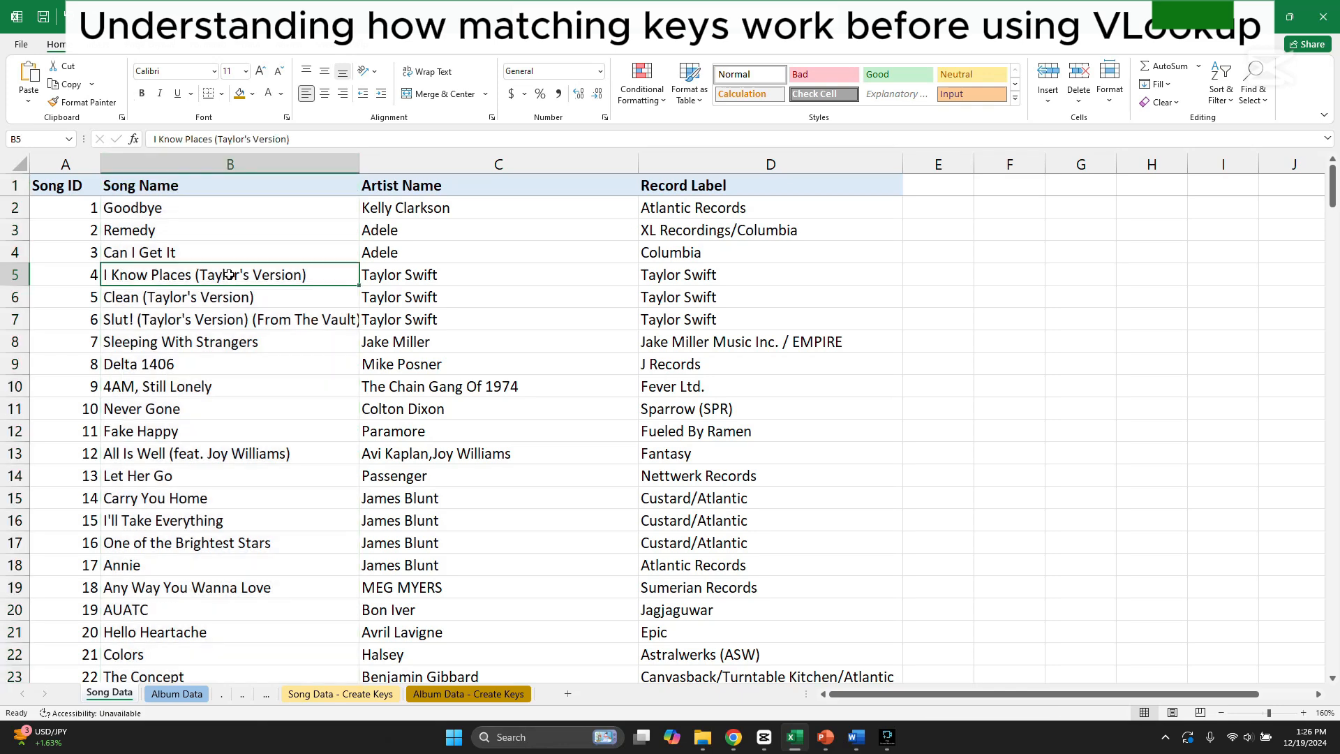
{"action": "left_click", "coordinate": [78, 168]}
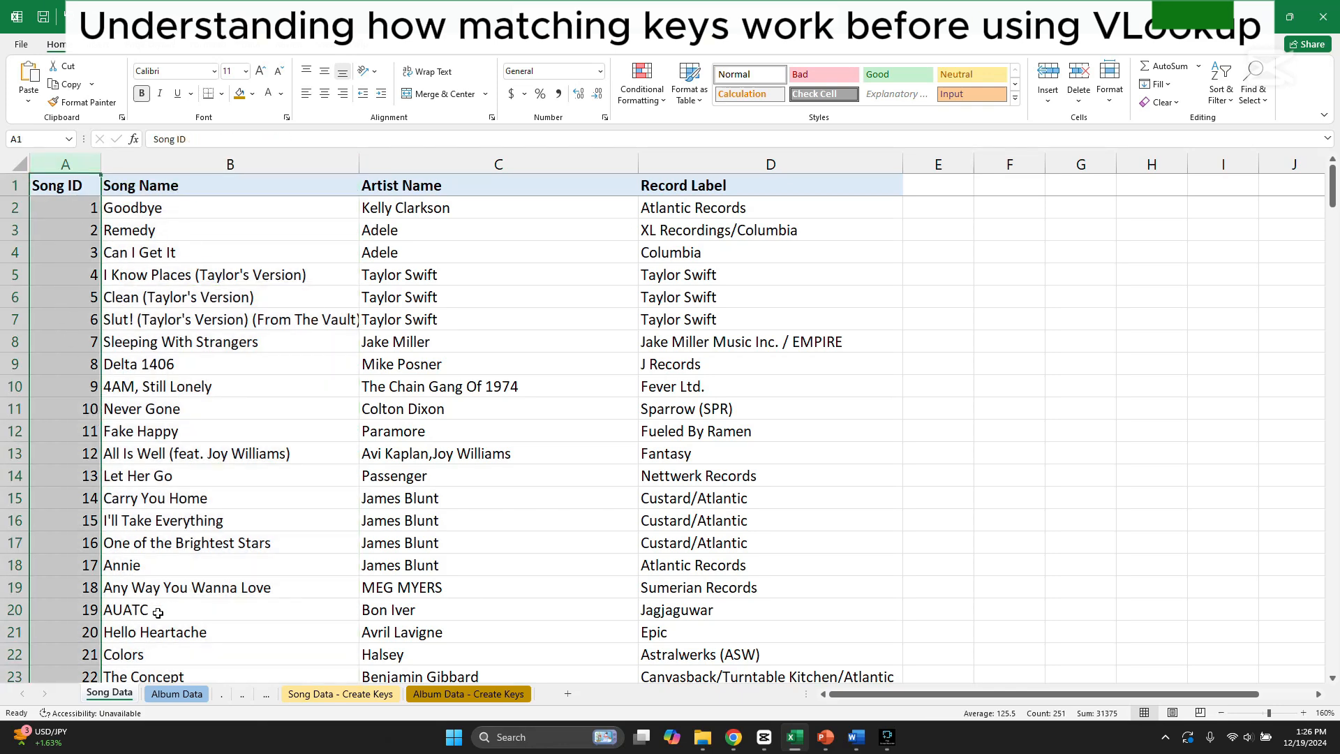
{"action": "left_click", "coordinate": [170, 694]}
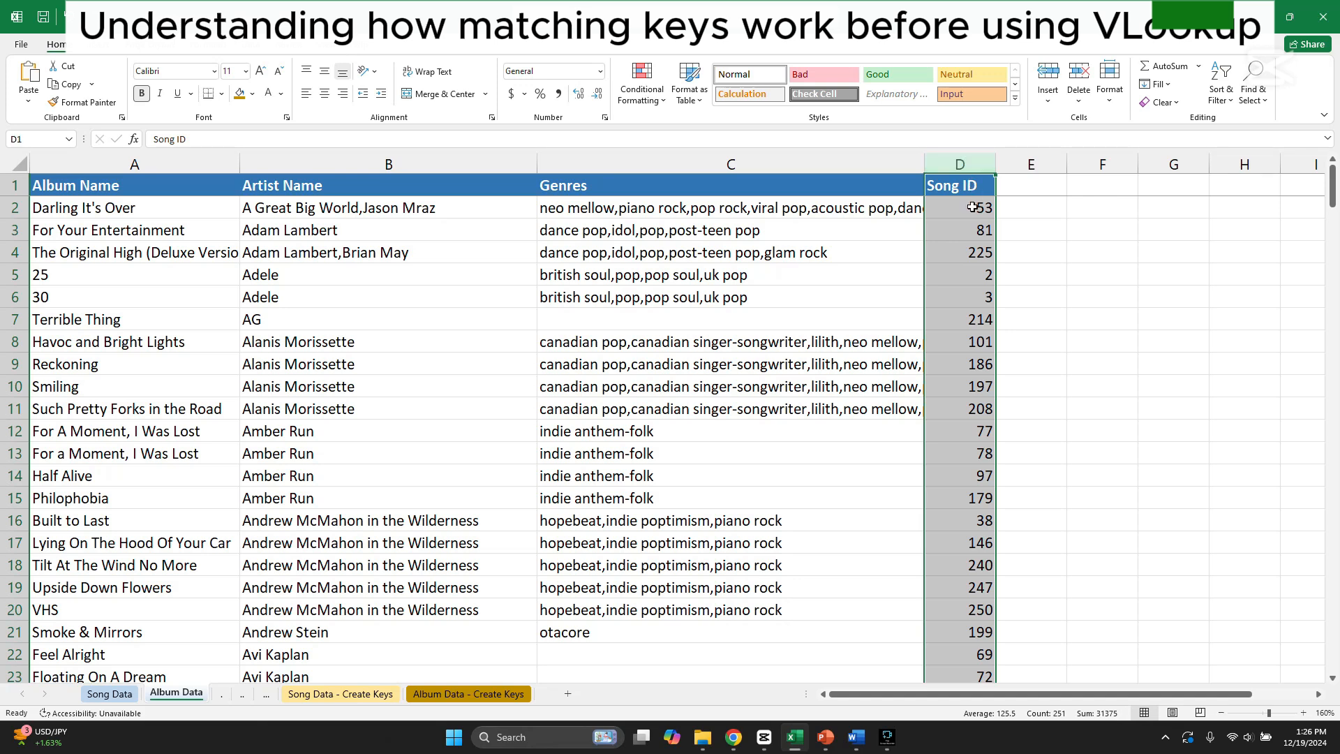
{"action": "left_click_drag", "start_coordinate": [972, 207], "coordinate": [974, 231]}
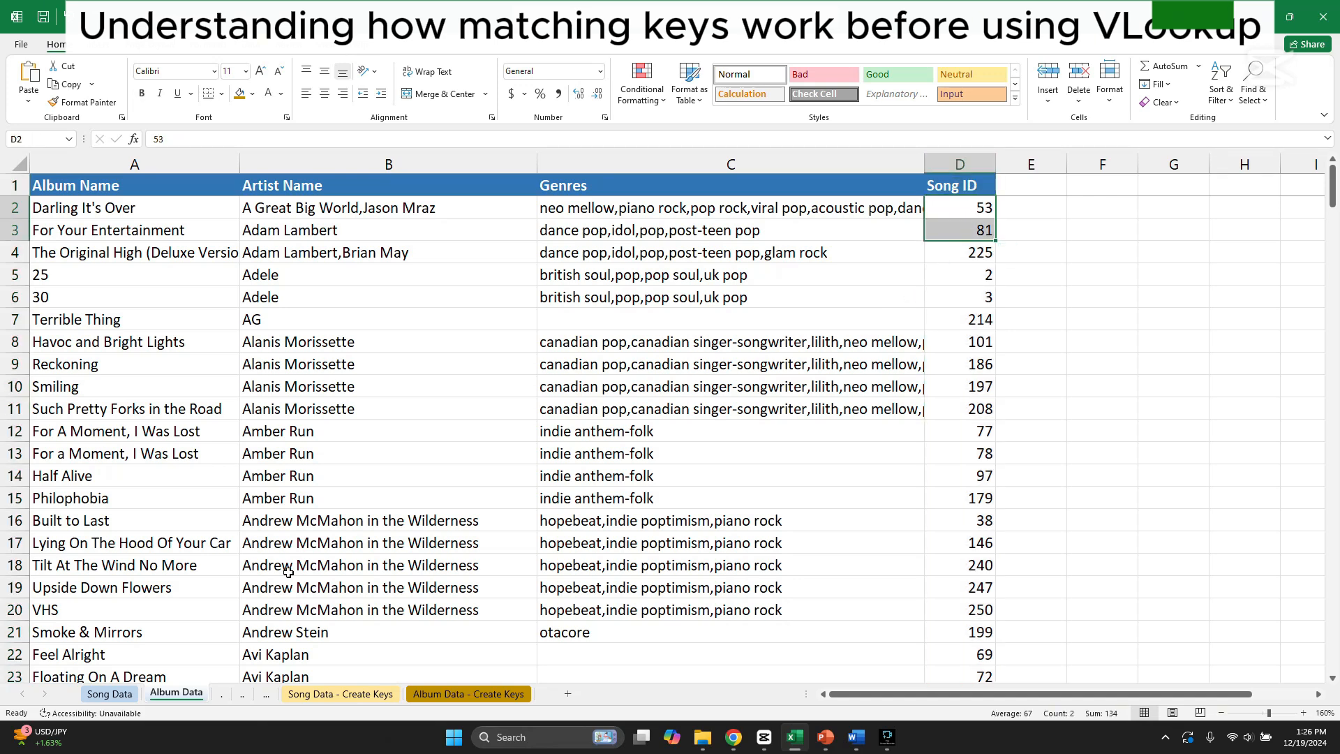
{"action": "left_click", "coordinate": [111, 694]}
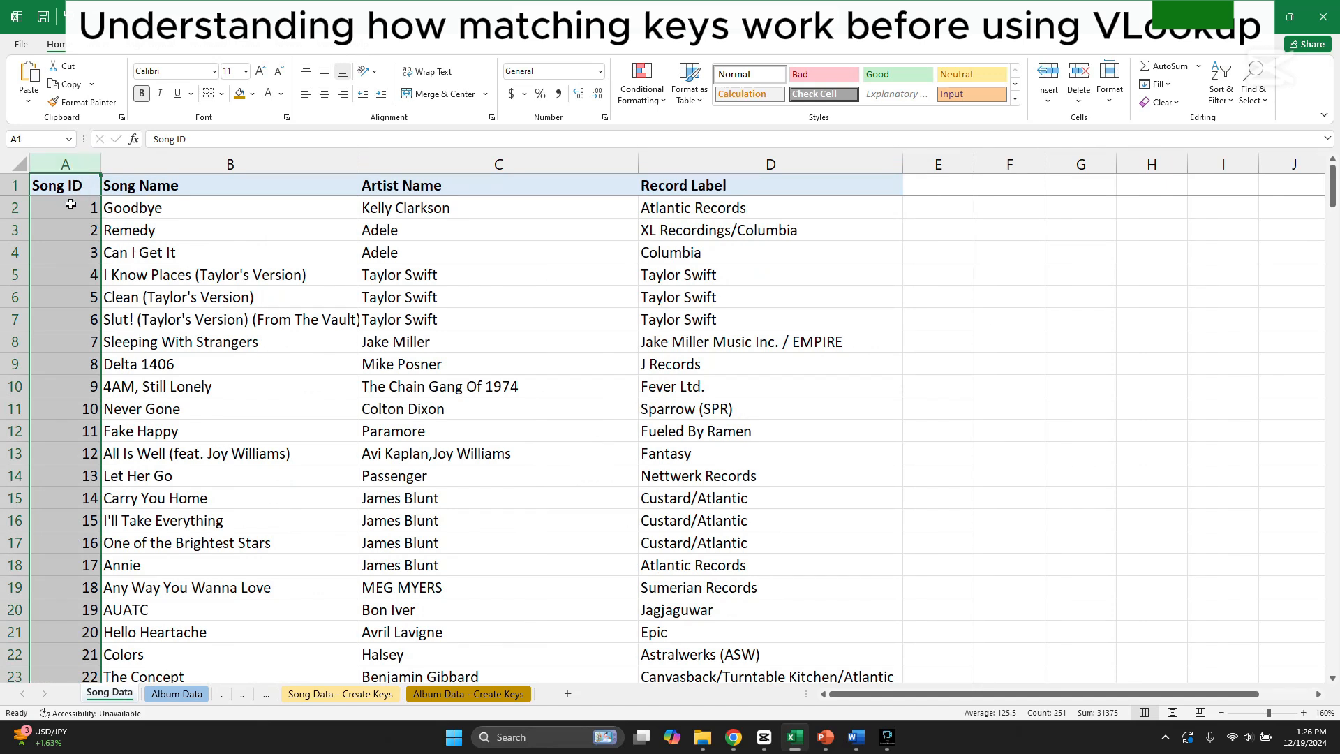
{"action": "key", "text": "alt+Tab"}
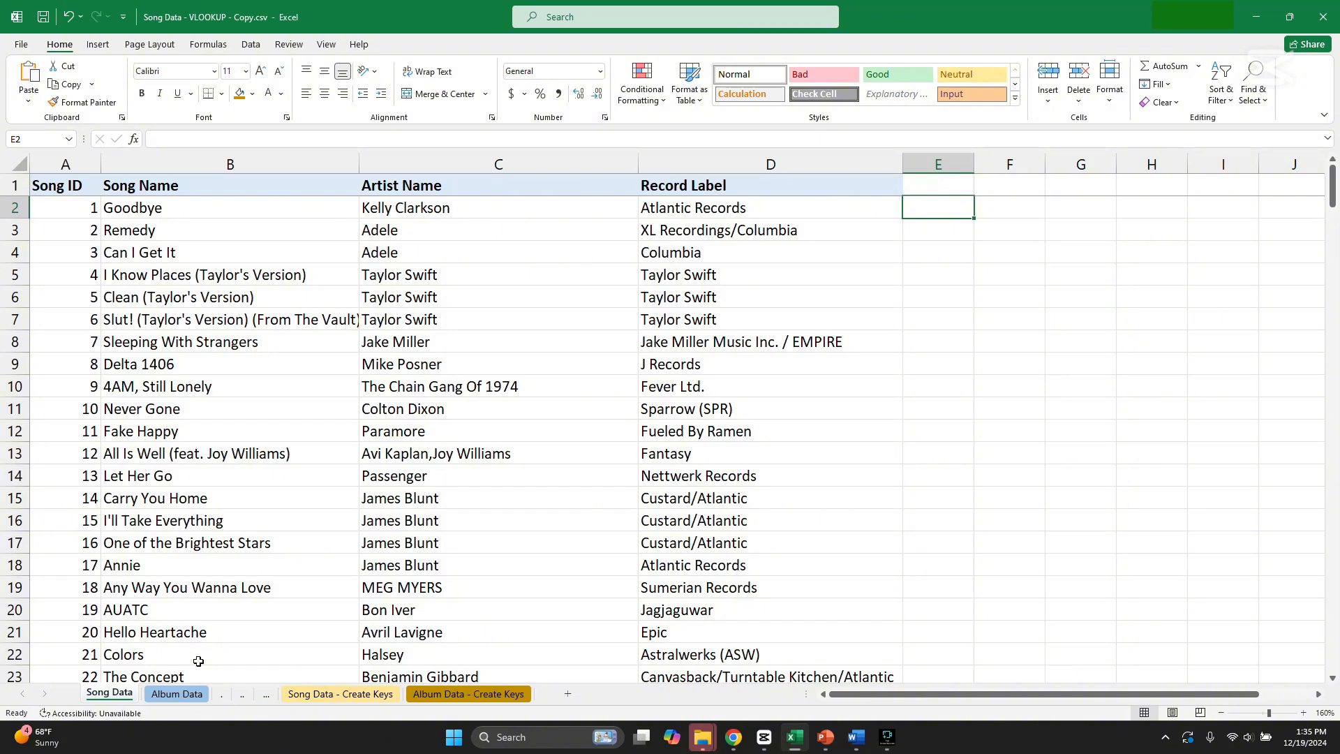
Move the Song ID column of the Album Data sheet in front of Album Name, making it the first column
{"action": "left_click", "coordinate": [178, 693]}
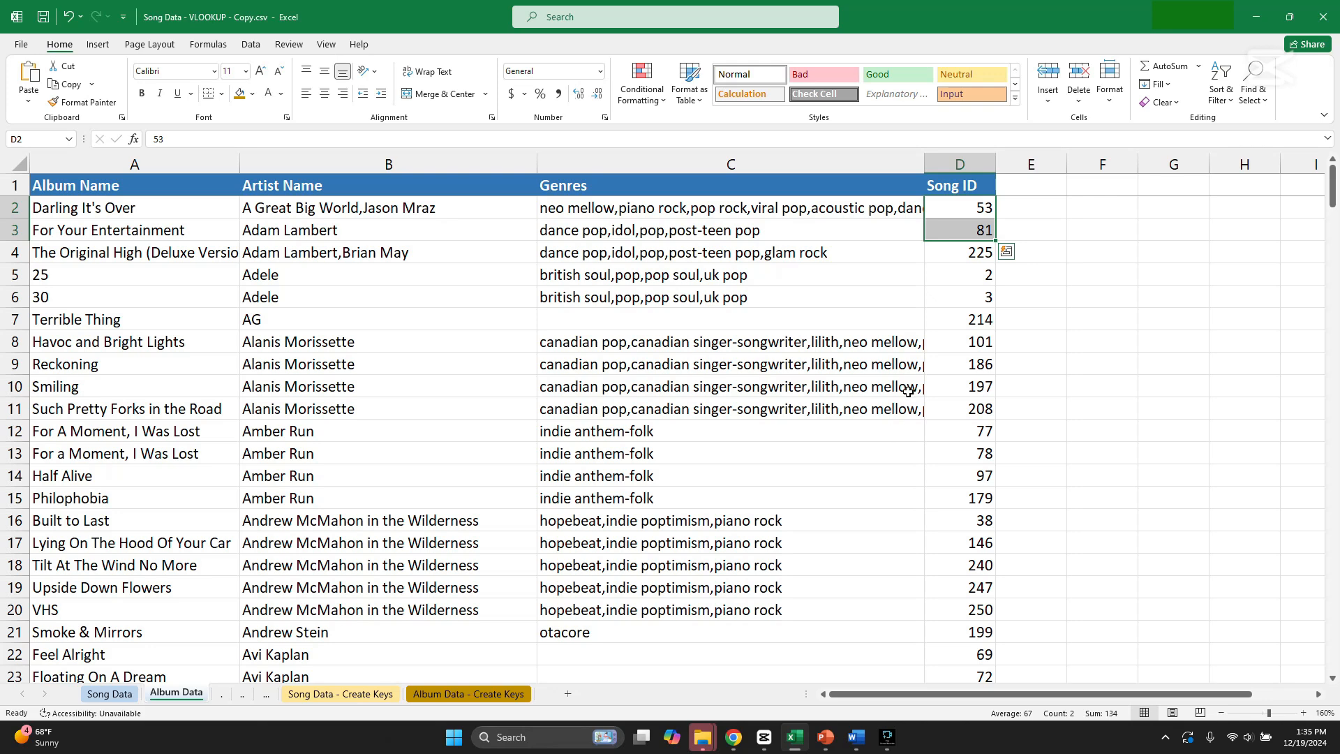
{"action": "left_click", "coordinate": [968, 166]}
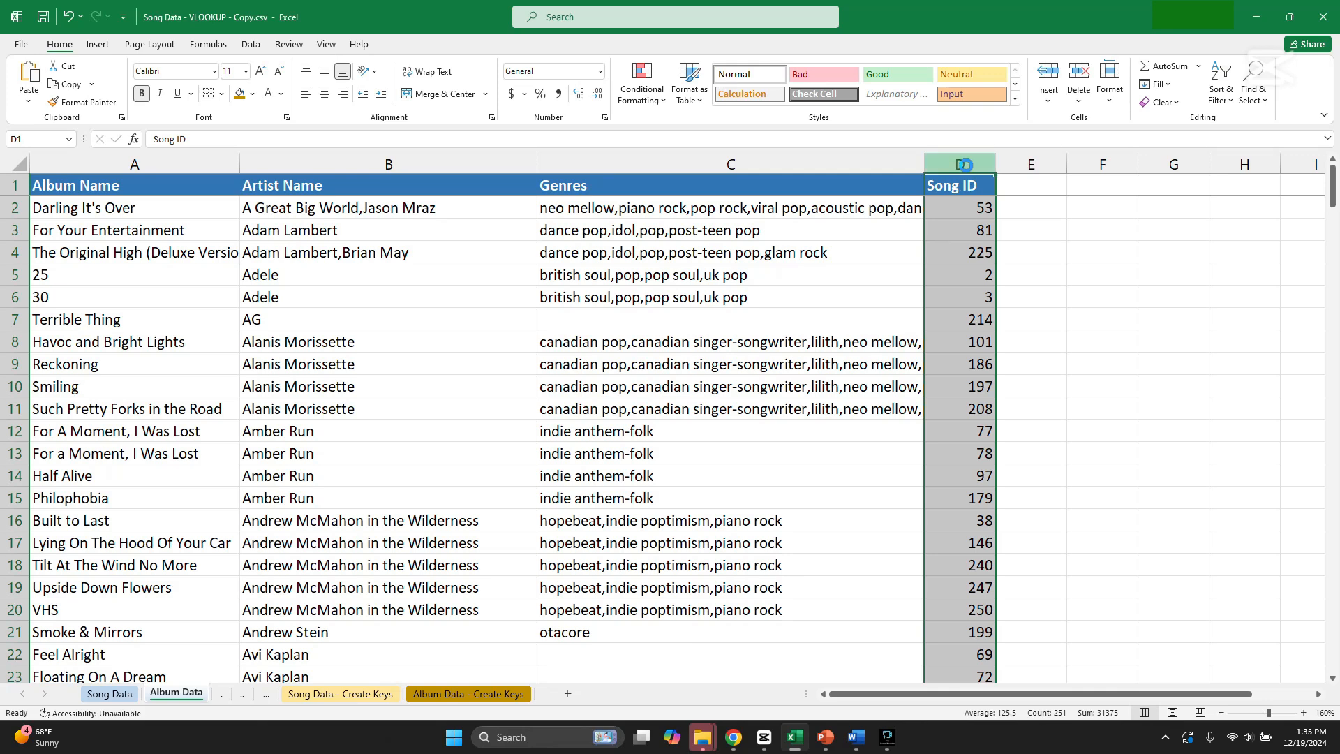
{"action": "key", "text": "ctrl+c"}
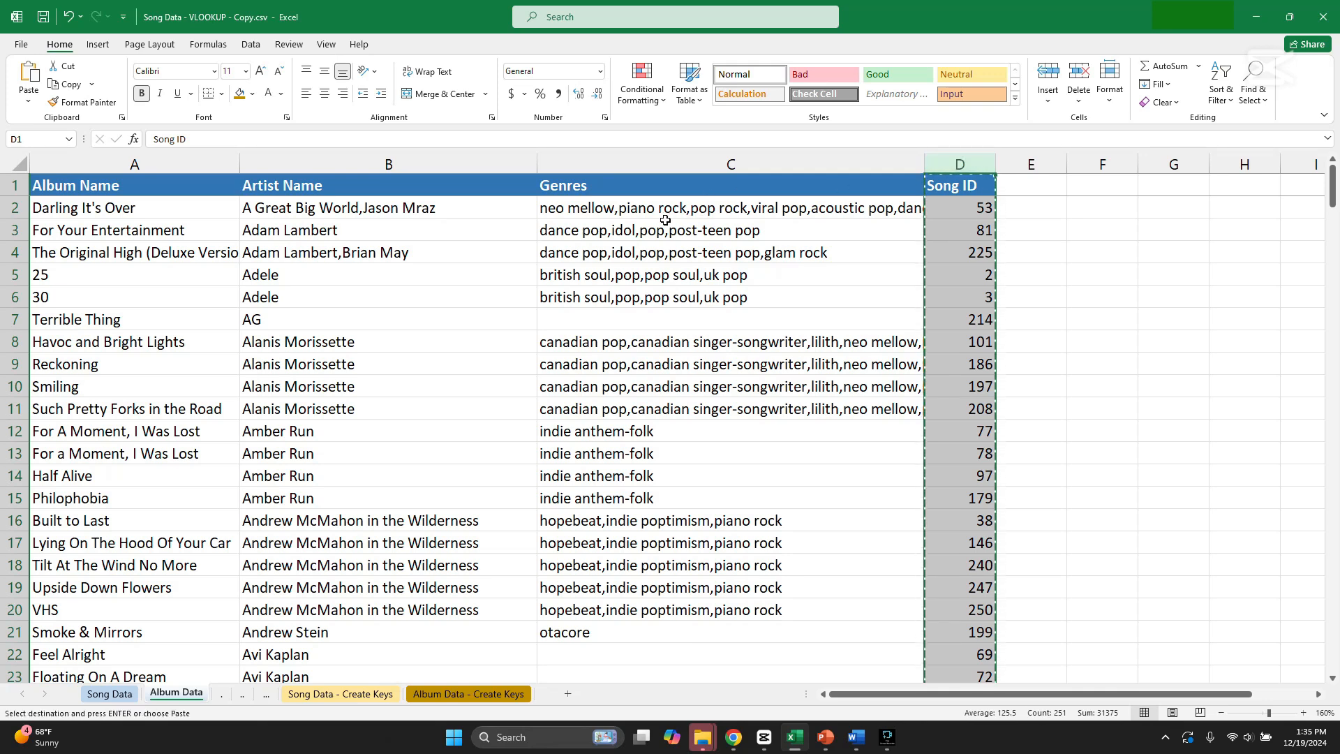
{"action": "right_click", "coordinate": [87, 165]}
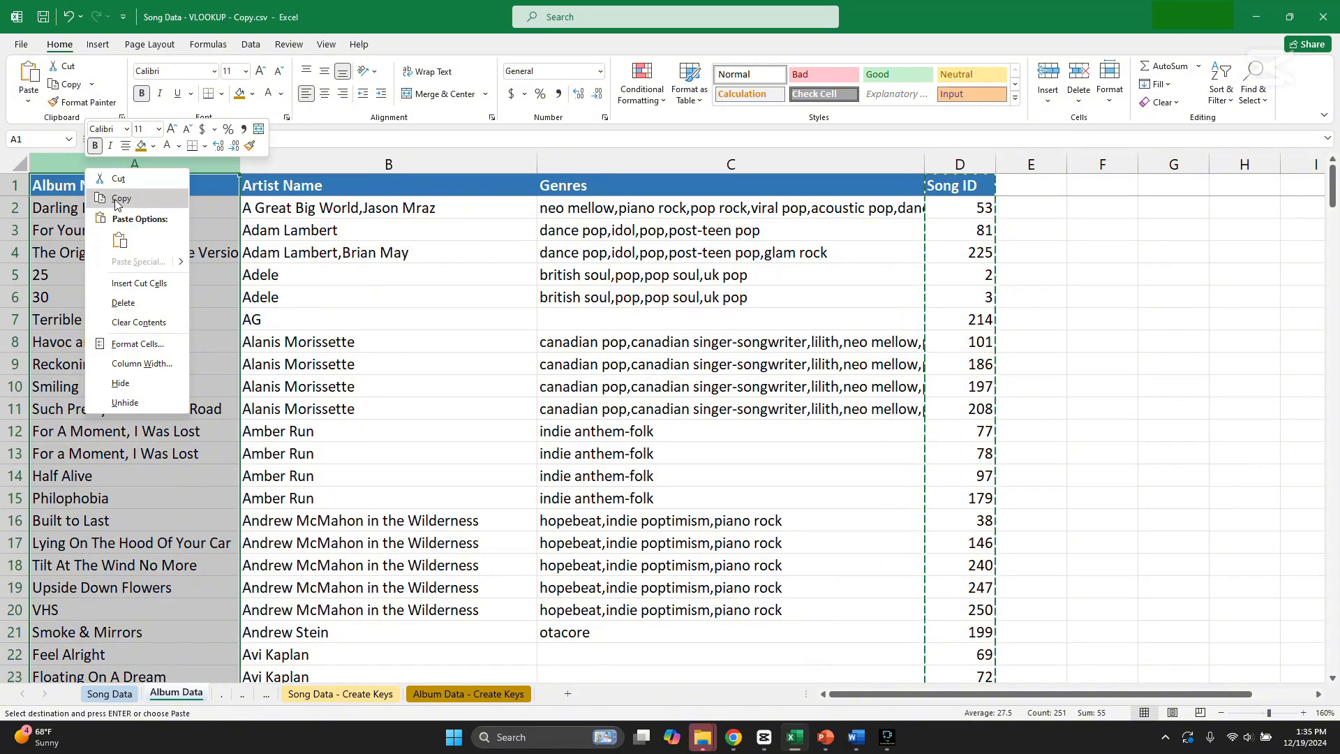
{"action": "left_click", "coordinate": [145, 283]}
{"action": "left_click", "coordinate": [198, 279]}
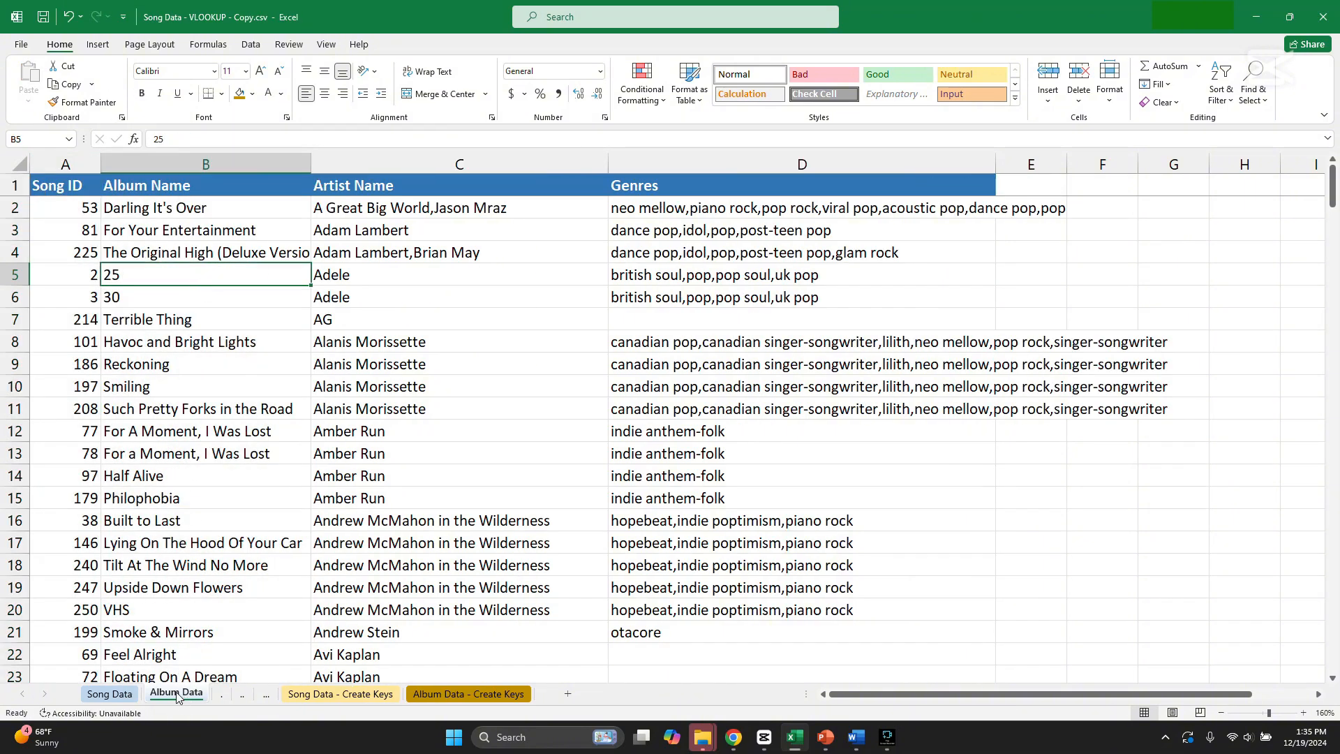
{"action": "left_click_drag", "start_coordinate": [312, 272], "coordinate": [227, 208]}
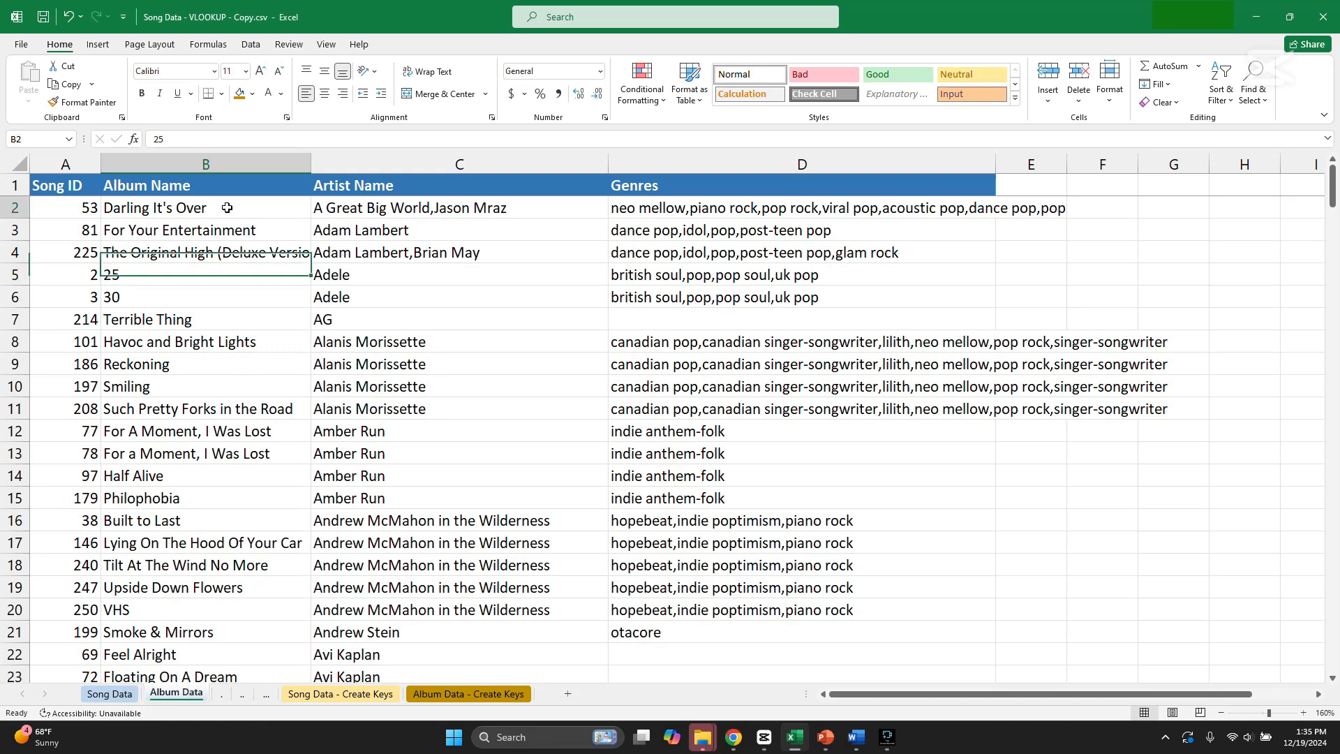
{"action": "left_click", "coordinate": [66, 164]}
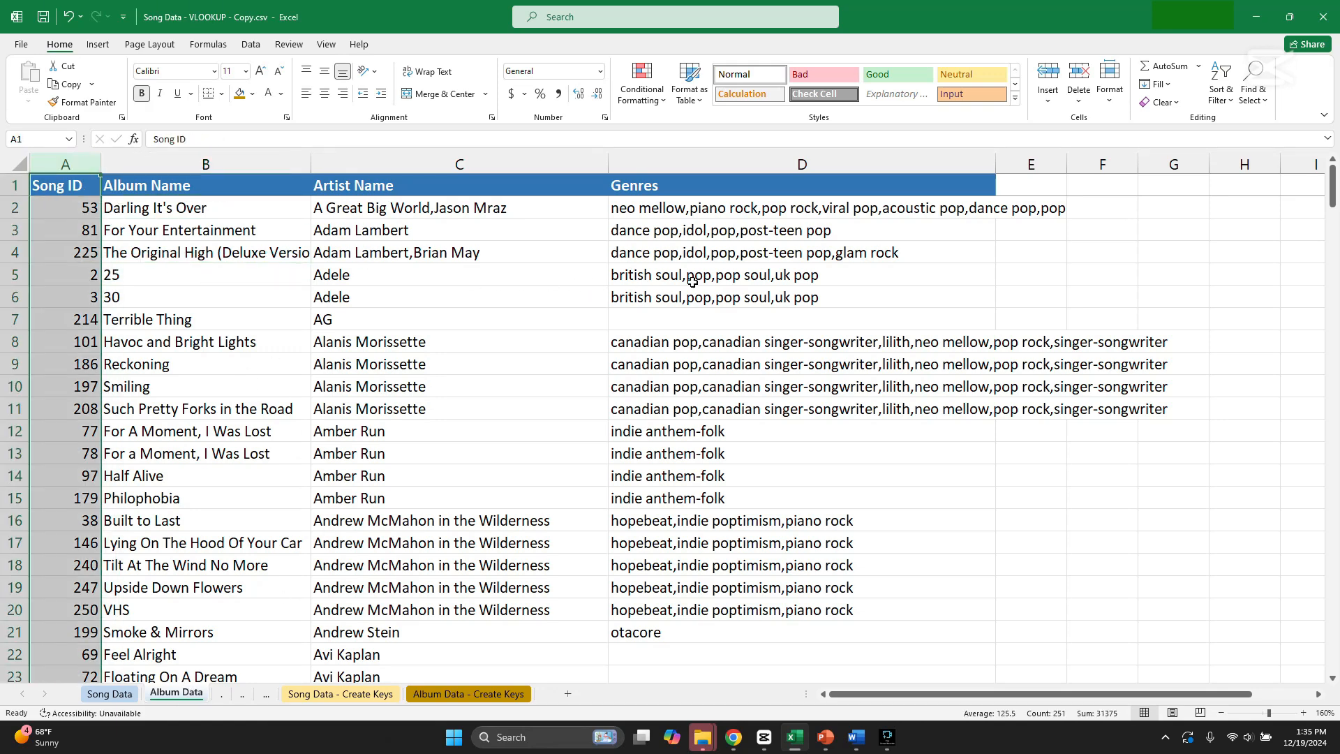
{"action": "left_click", "coordinate": [818, 293]}
Begin a VLOOKUP formula in cell E2 of the Song Data sheet with Song ID cell A2 as the lookup value
{"action": "left_click", "coordinate": [117, 696]}
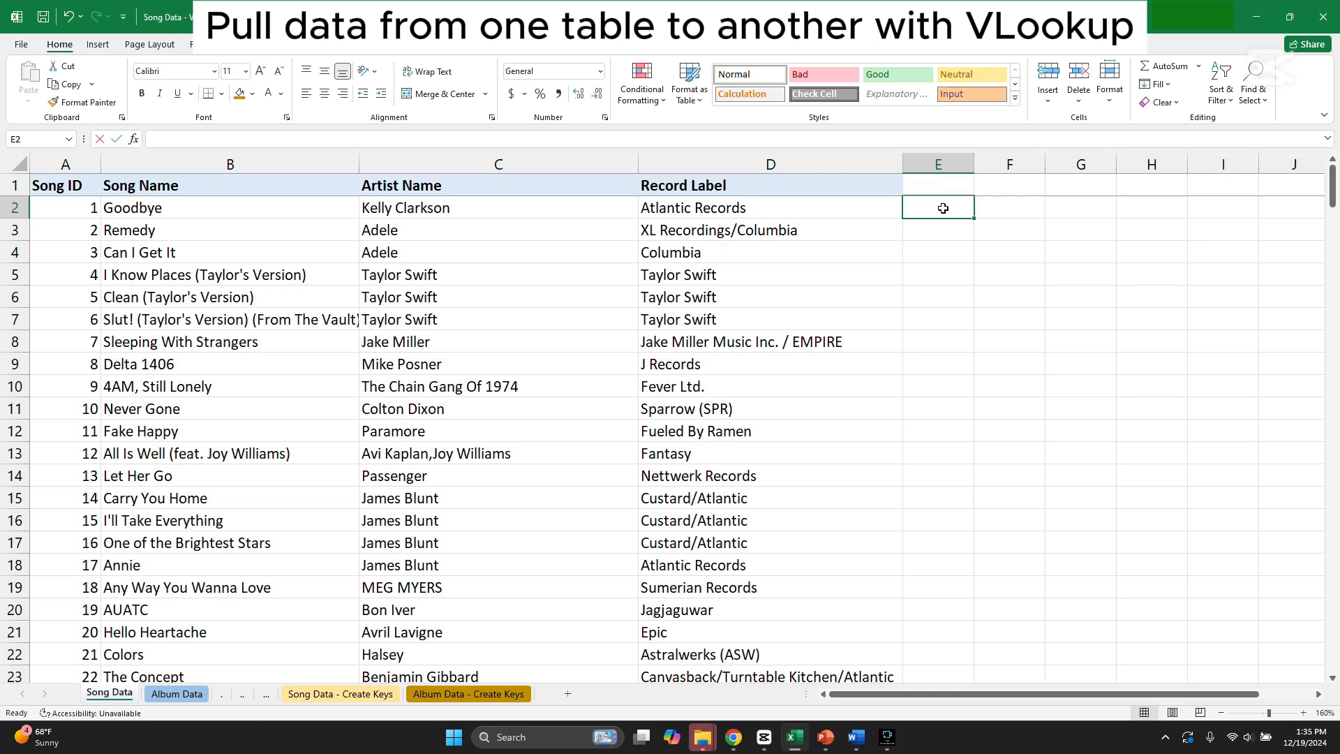
{"action": "type", "text": "=vlook"}
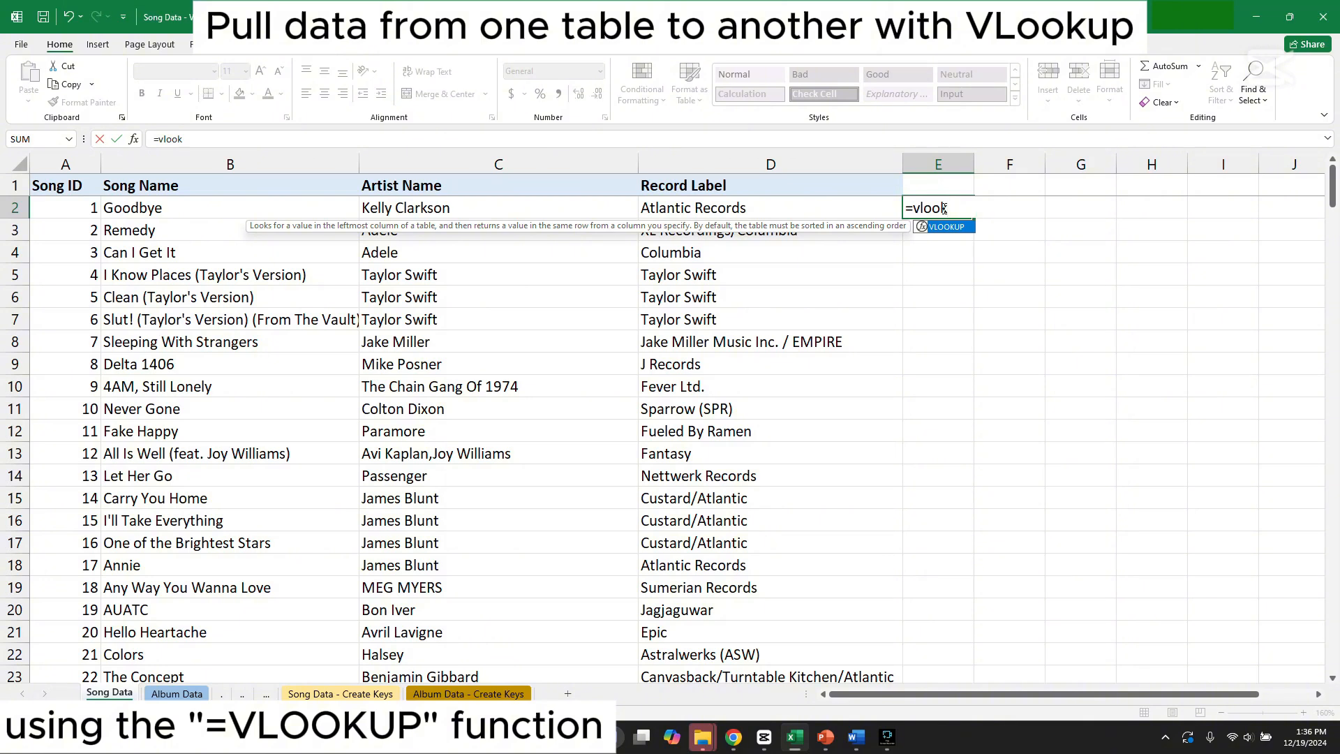
{"action": "key", "text": "Tab"}
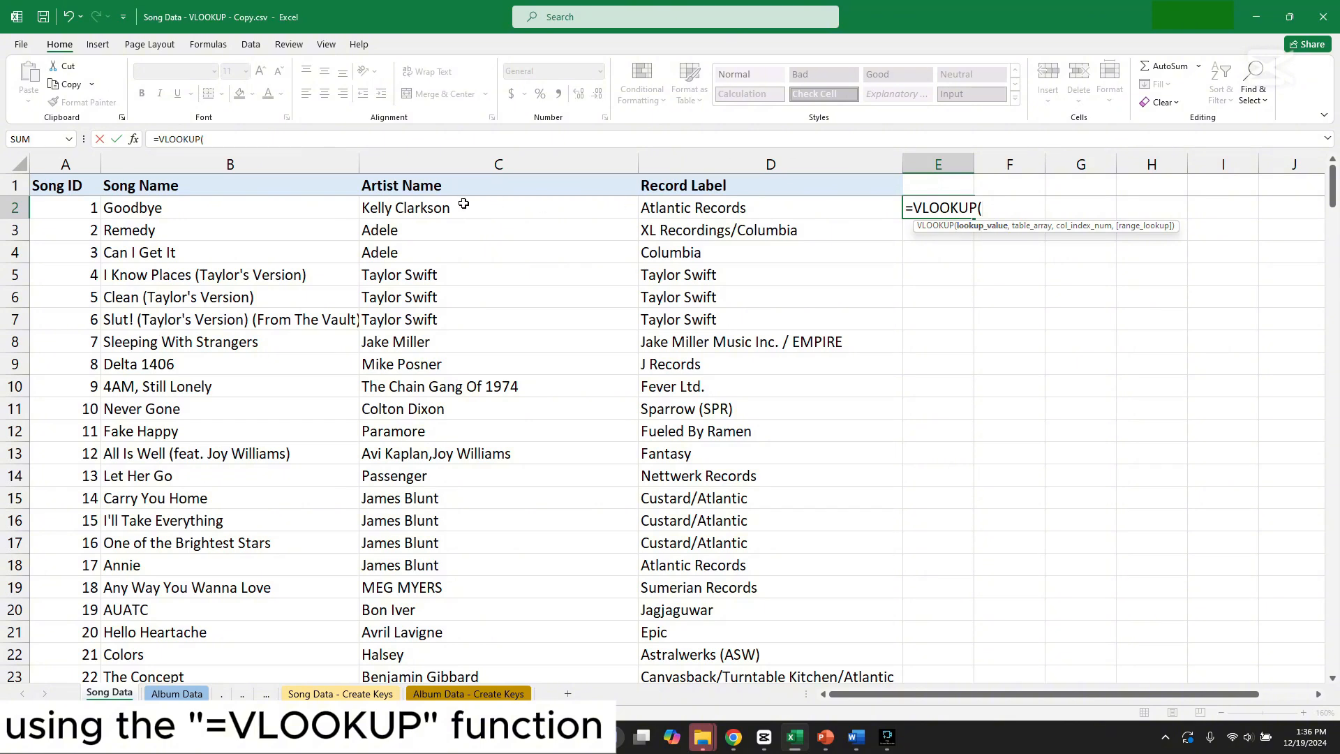
{"action": "left_click", "coordinate": [83, 209]}
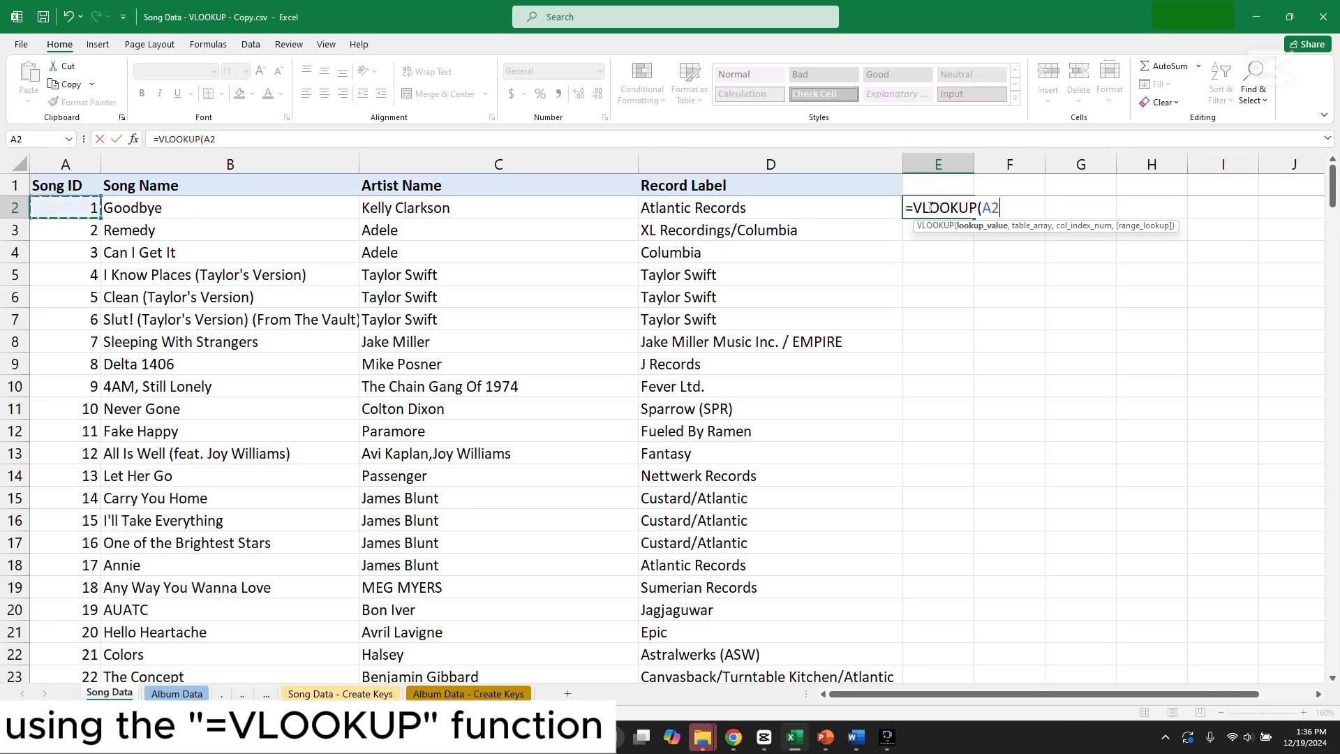
{"action": "type", "text": ","}
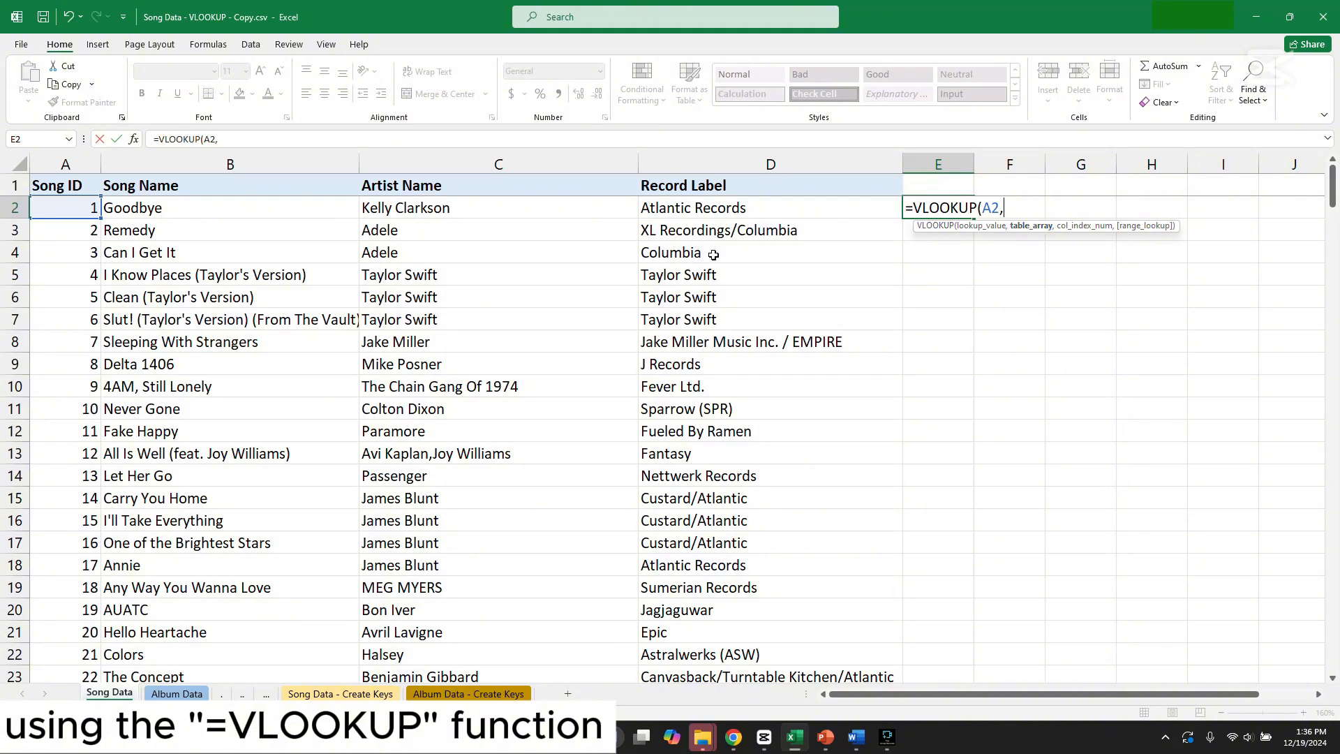
Set the formula's table array to columns A:B of the Album Data sheet
{"action": "left_click", "coordinate": [175, 694]}
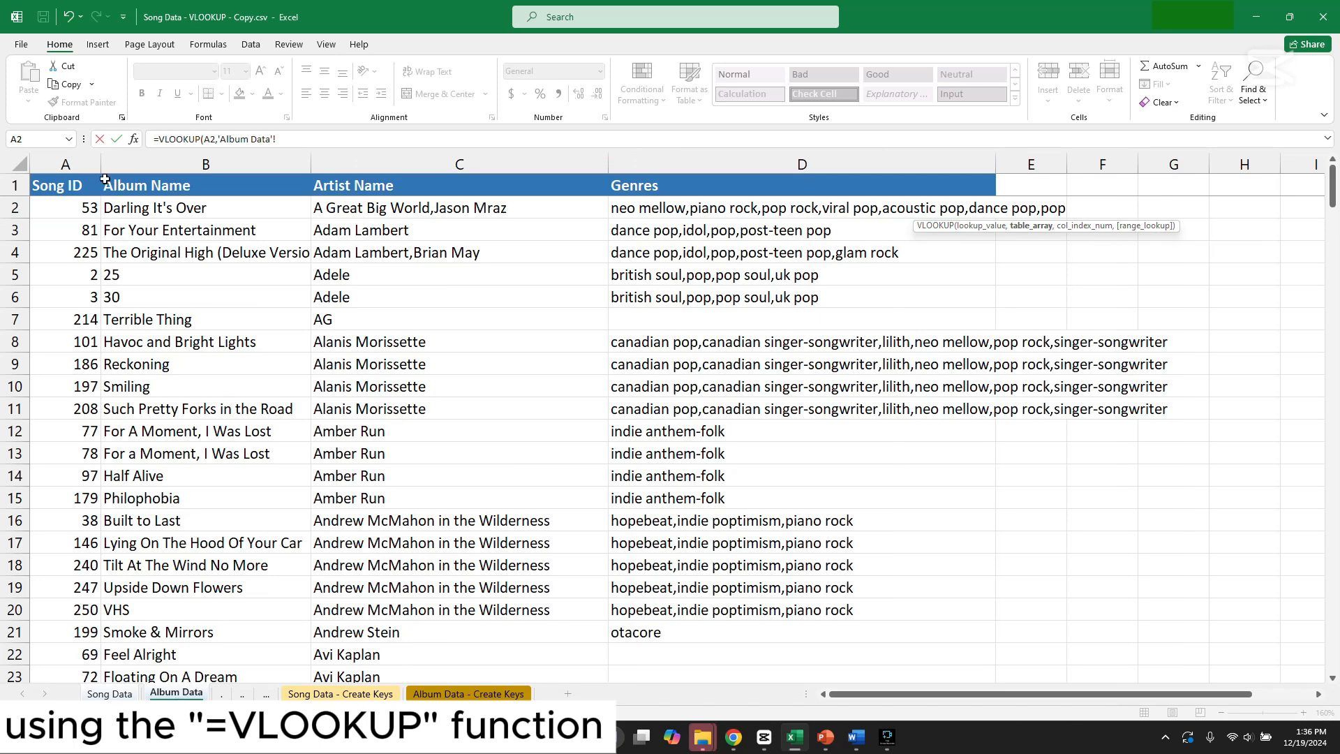
{"action": "left_click_drag", "start_coordinate": [82, 164], "coordinate": [259, 176]}
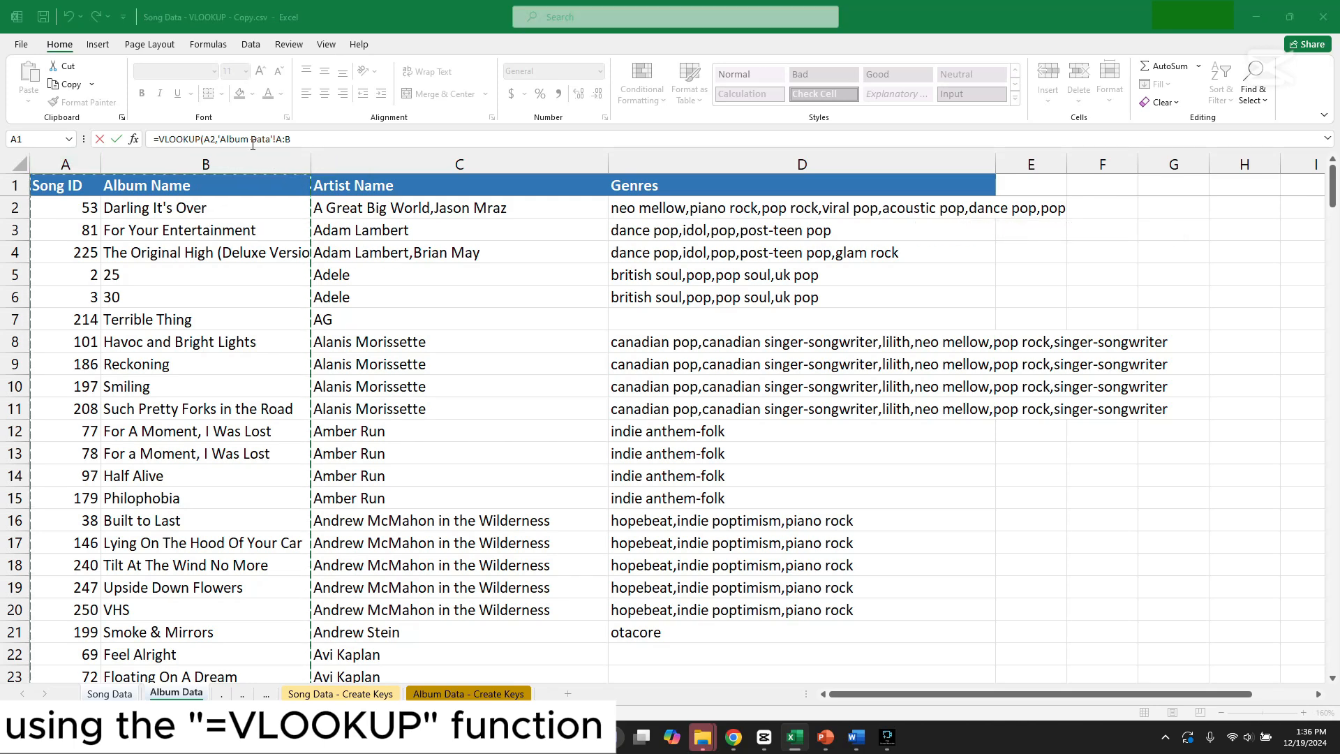
{"action": "left_click", "coordinate": [295, 141]}
{"action": "left_click", "coordinate": [295, 140]}
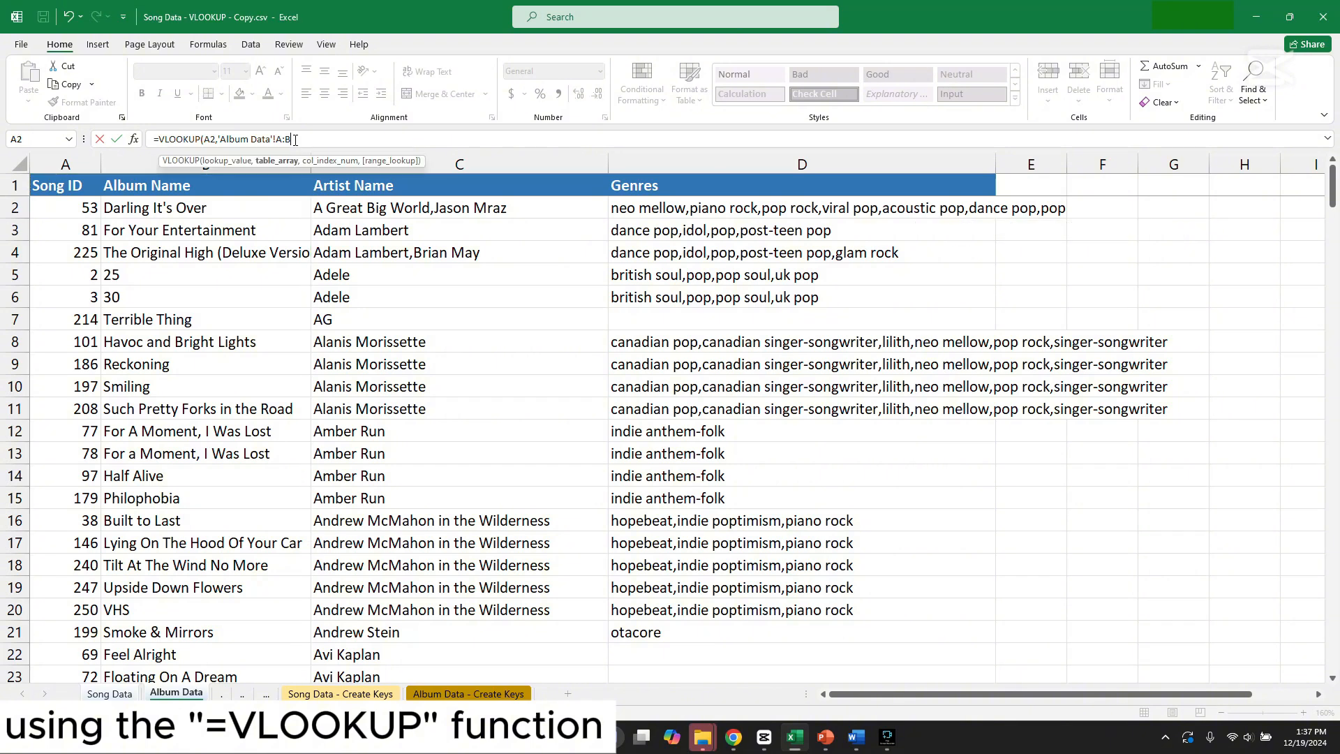
Complete the VLOOKUP with column index 2 and FALSE for an exact match, and enter the formula
{"action": "type", "text": ",2"}
{"action": "type", "text": ",2,"}
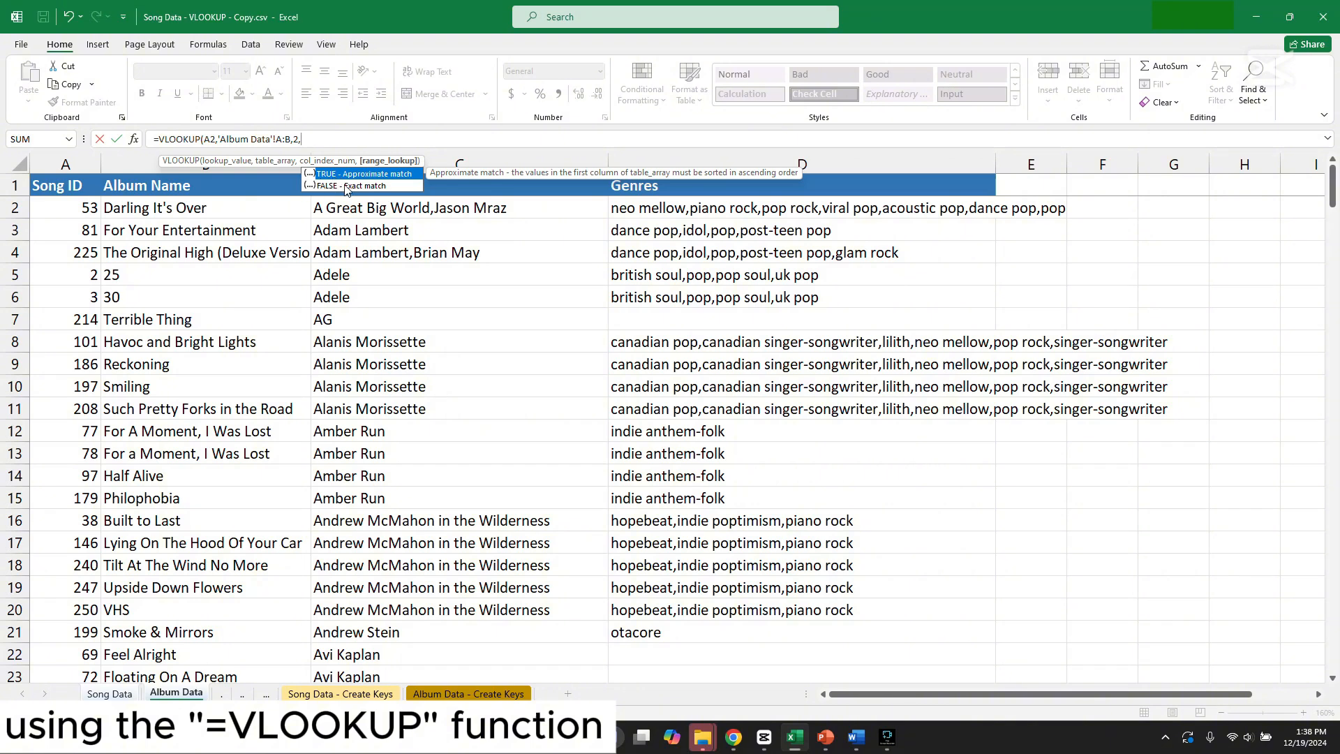
{"action": "double_click", "coordinate": [383, 187]}
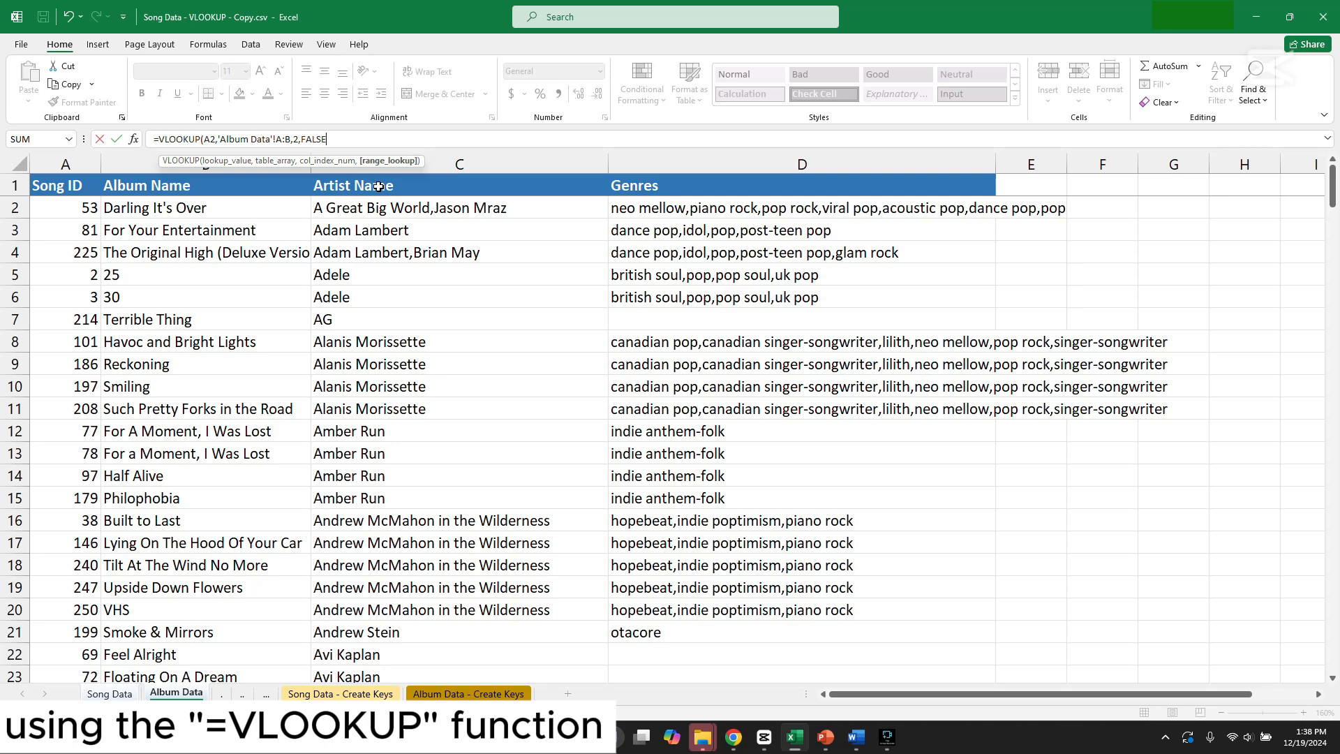
{"action": "type", "text": ")"}
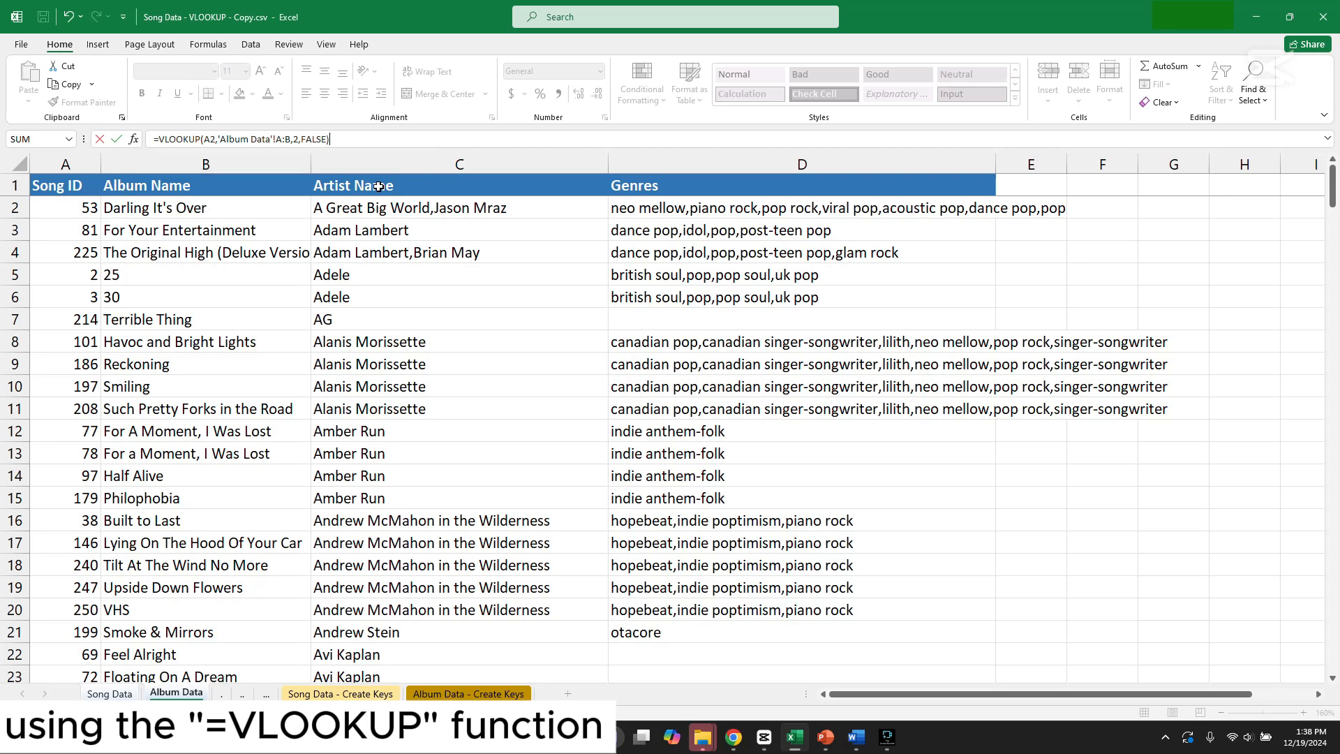
{"action": "key", "text": "Return"}
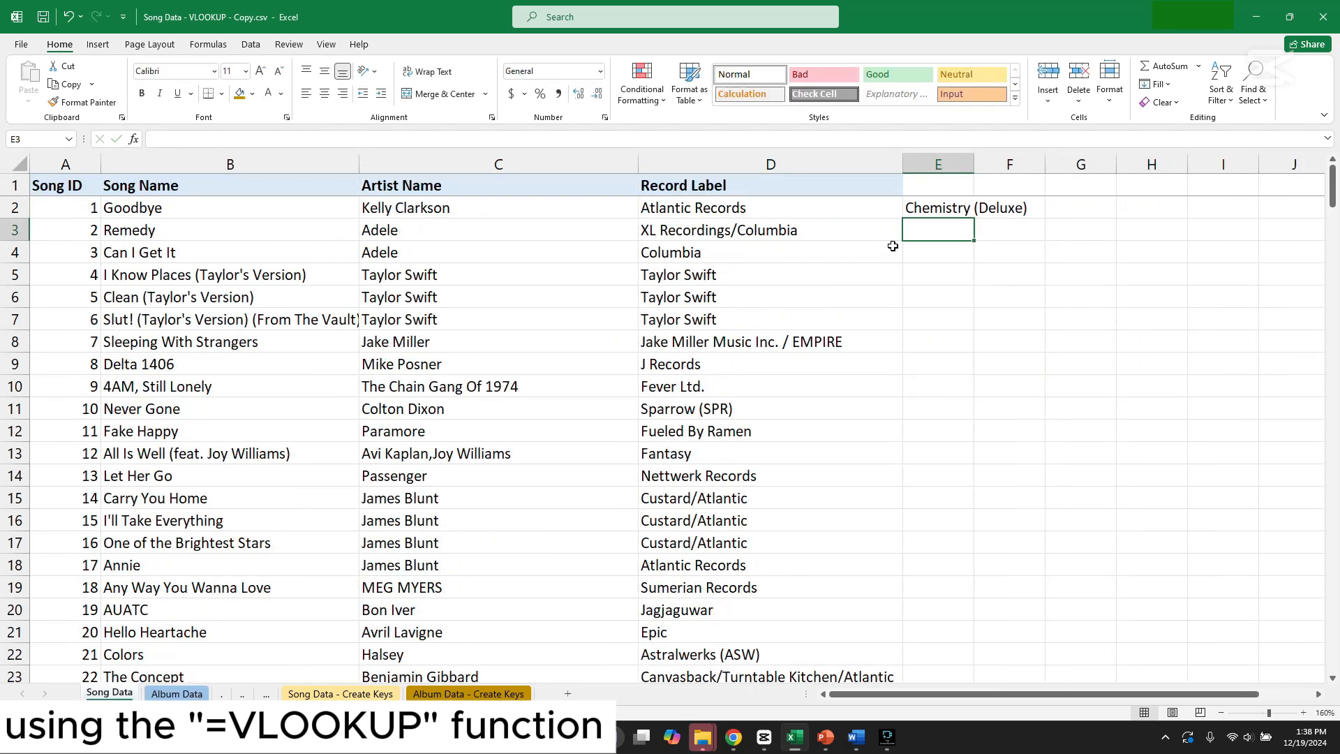
Fill the VLOOKUP formula from E2 down through all song rows, widening column E to fit the album names
{"action": "left_click_drag", "start_coordinate": [975, 171], "coordinate": [1069, 171]}
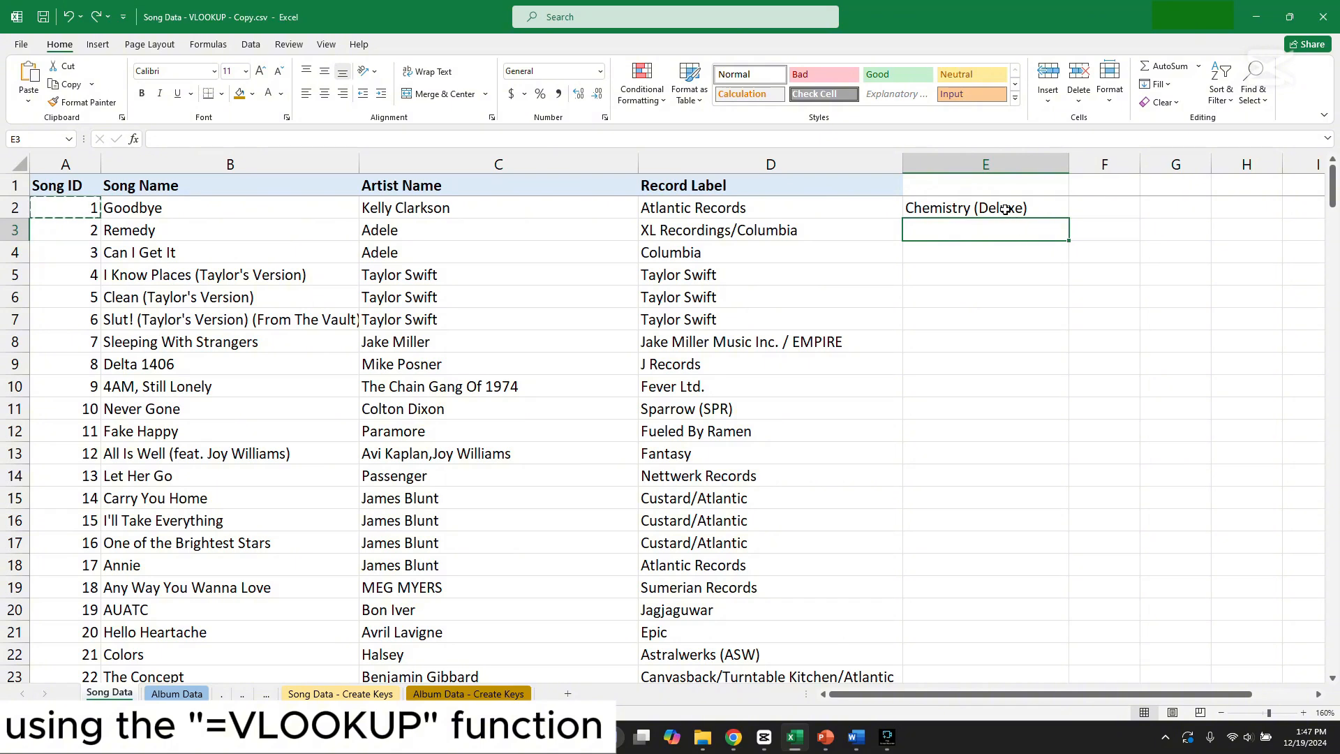
{"action": "left_click", "coordinate": [1006, 209]}
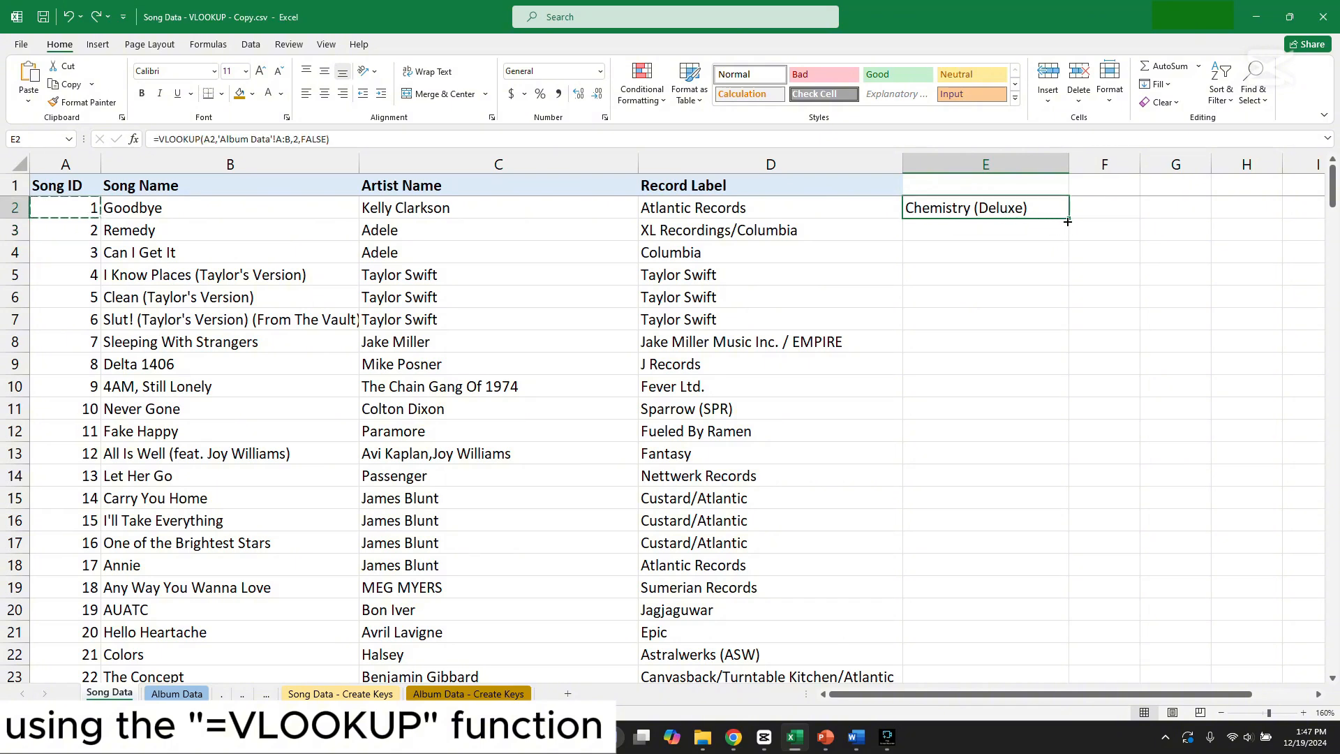
{"action": "left_click_drag", "start_coordinate": [1068, 219], "coordinate": [1077, 544]}
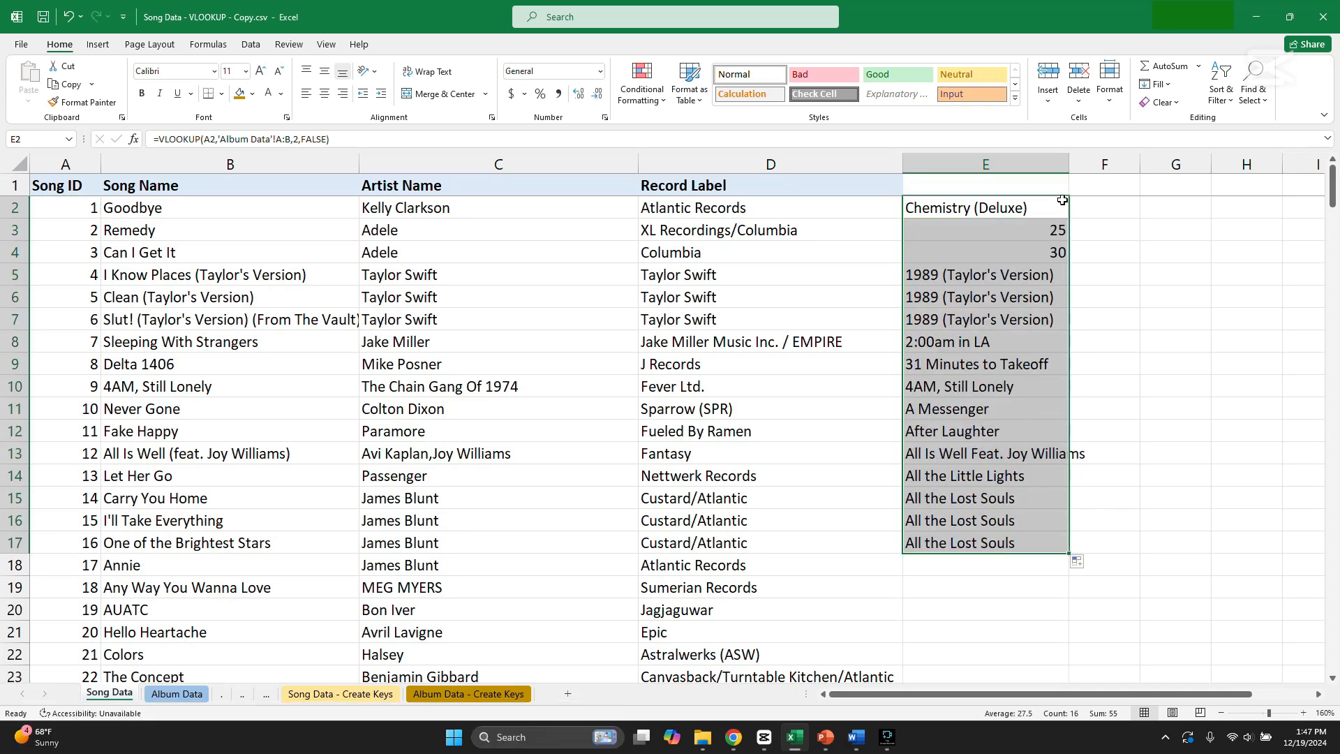
{"action": "left_click_drag", "start_coordinate": [1069, 173], "coordinate": [1089, 174]}
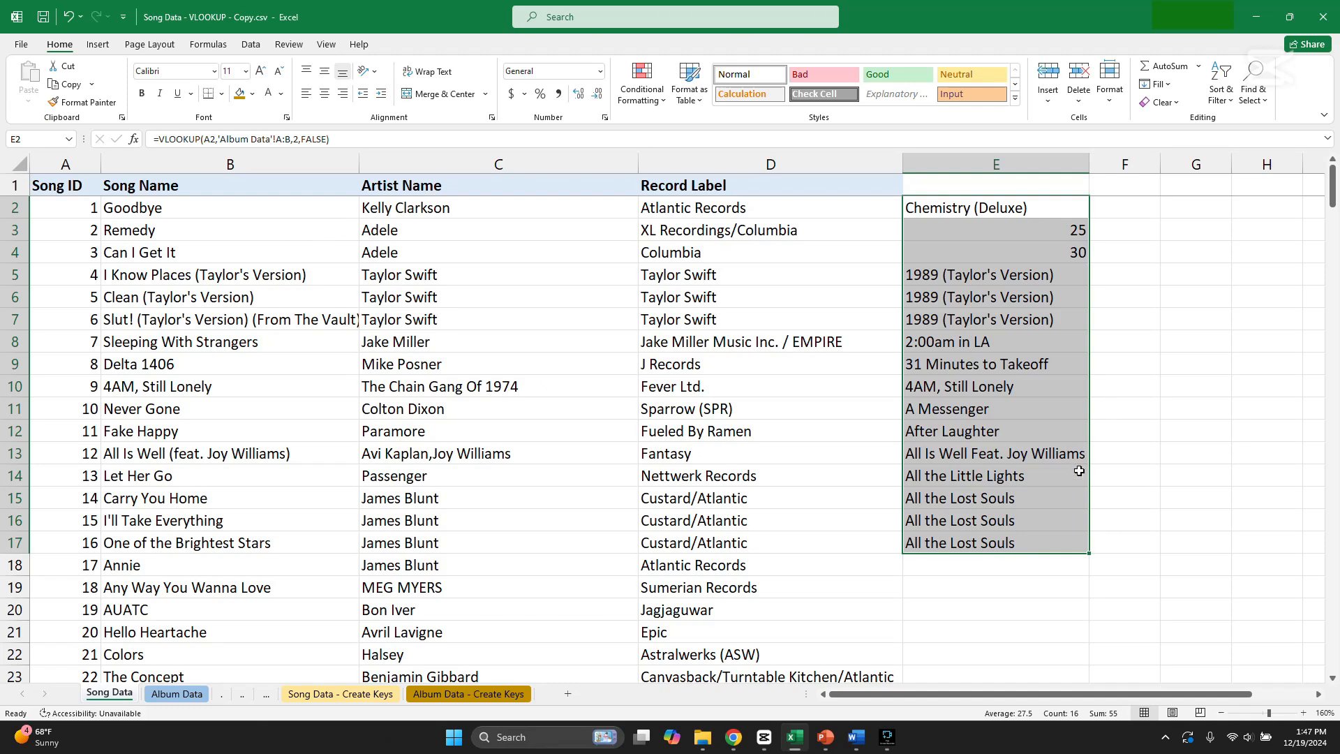
{"action": "double_click", "coordinate": [1090, 553]}
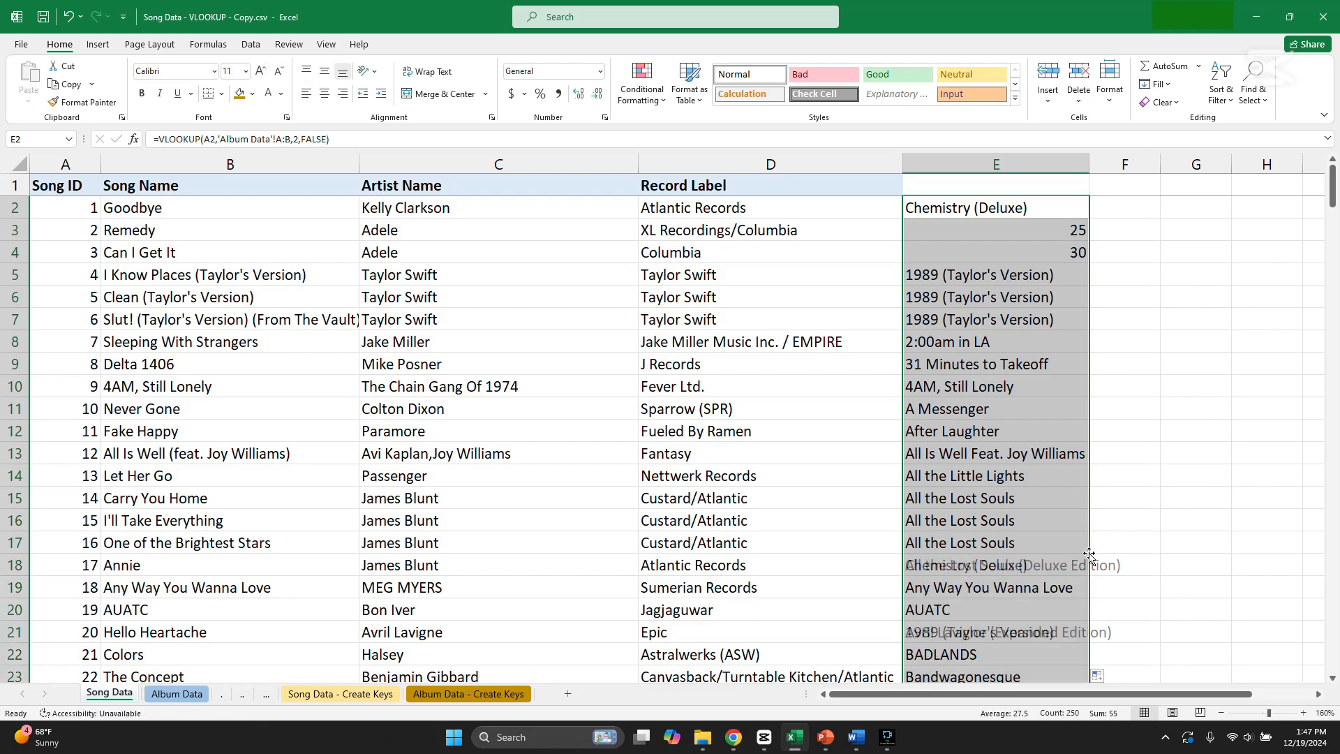
Review the first song's album result in E2 together with its song name, artist and Song ID on the Song Data sheet
{"action": "mouse_move", "coordinate": [1333, 183]}
{"action": "left_mouse_down"}
{"action": "mouse_move", "coordinate": [1336, 604]}
{"action": "mouse_move", "coordinate": [1335, 183]}
{"action": "left_mouse_up"}
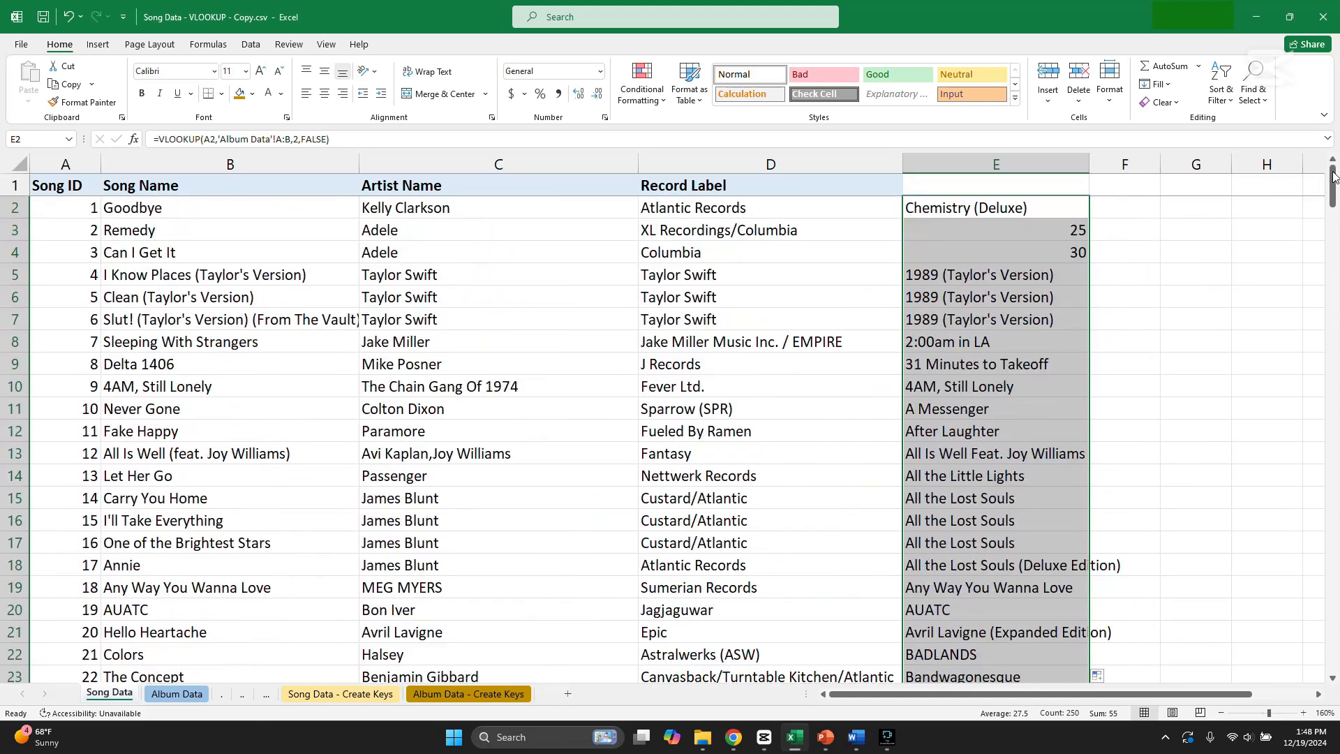
{"action": "left_click", "coordinate": [1006, 234]}
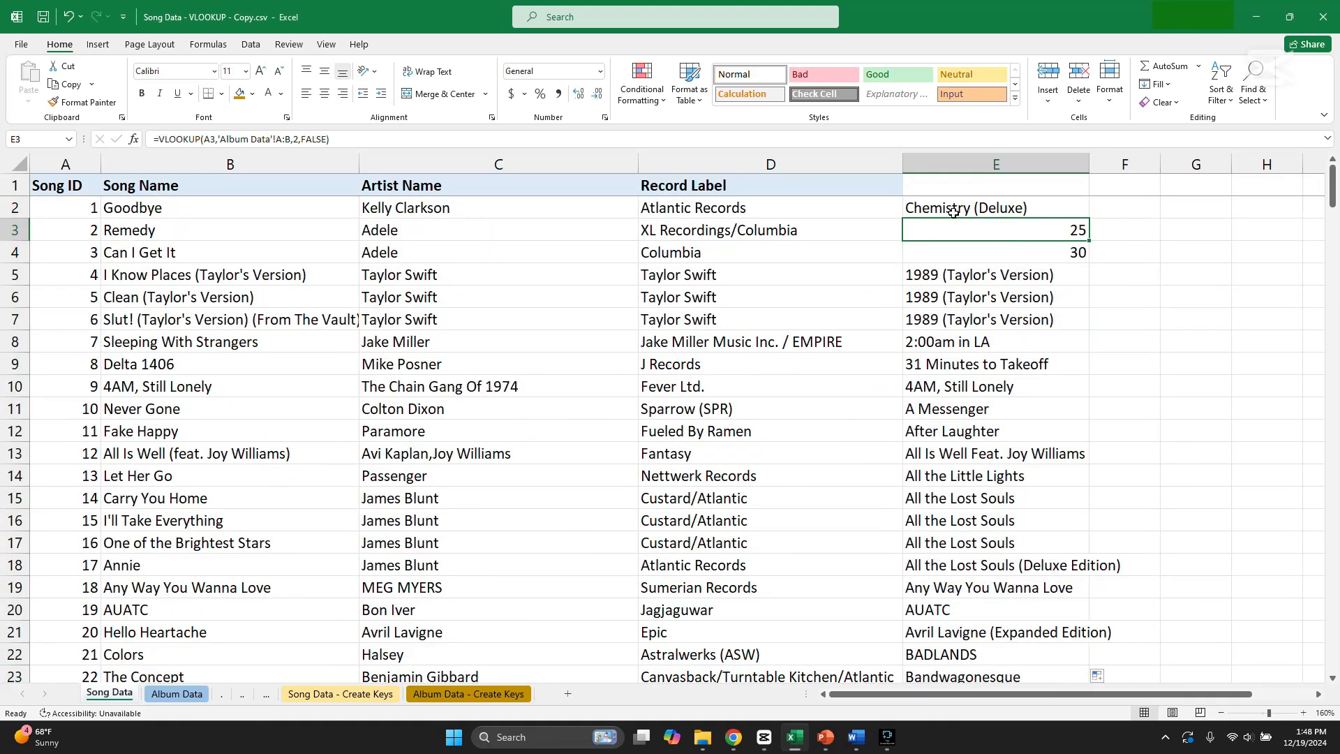
{"action": "left_click", "coordinate": [954, 211]}
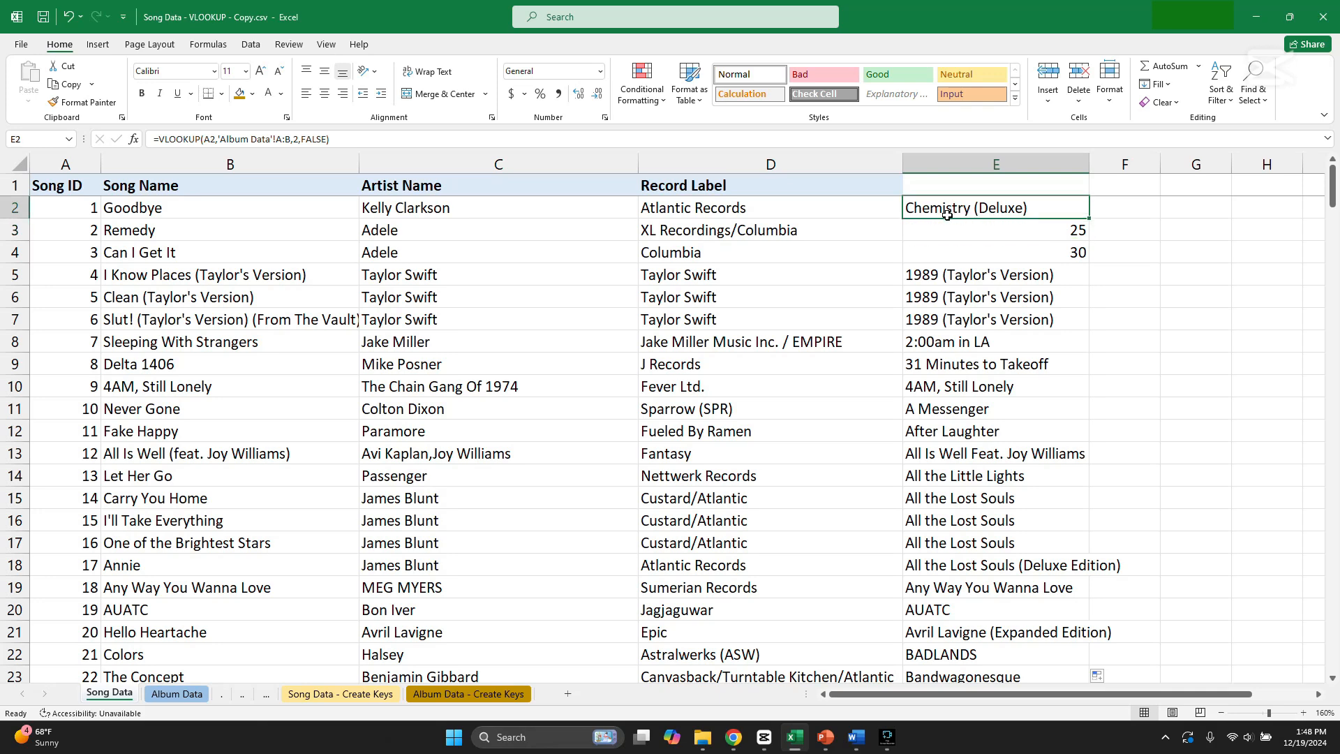
{"action": "left_click_drag", "start_coordinate": [948, 215], "coordinate": [262, 210]}
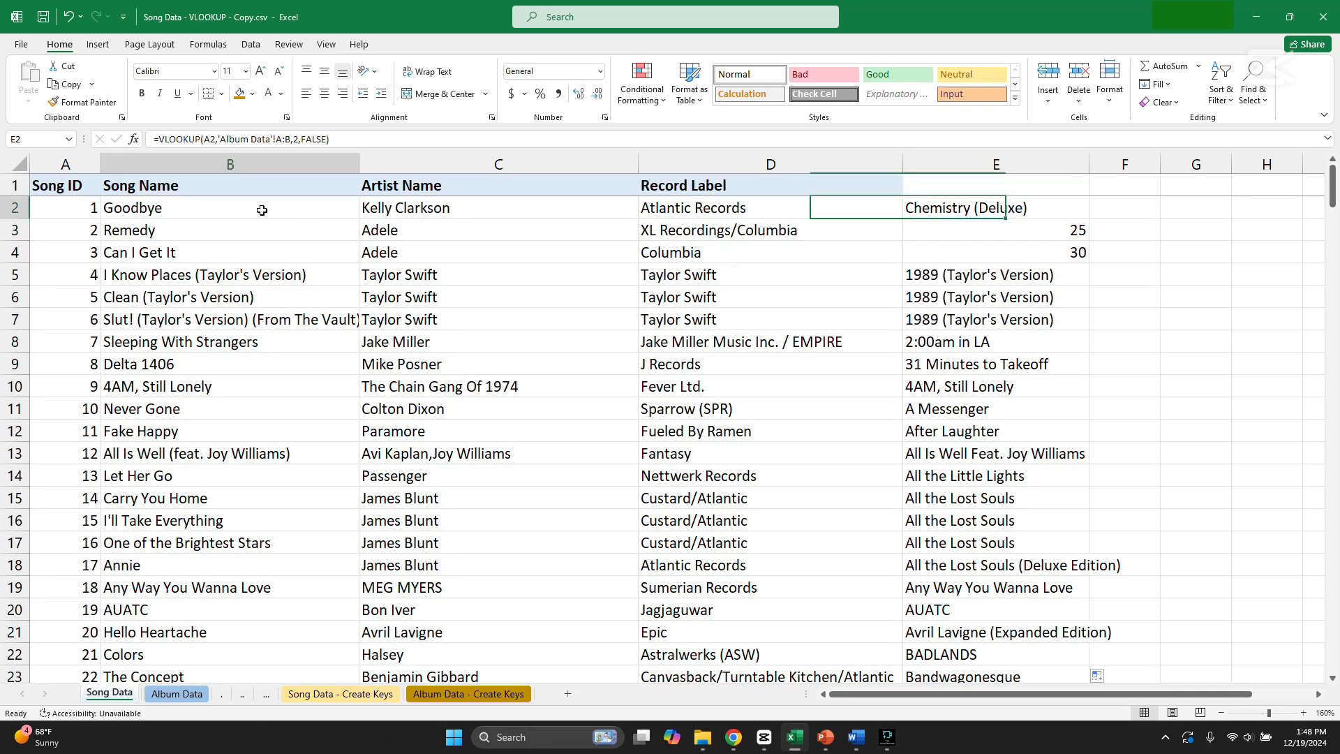
{"action": "left_click", "coordinate": [261, 210]}
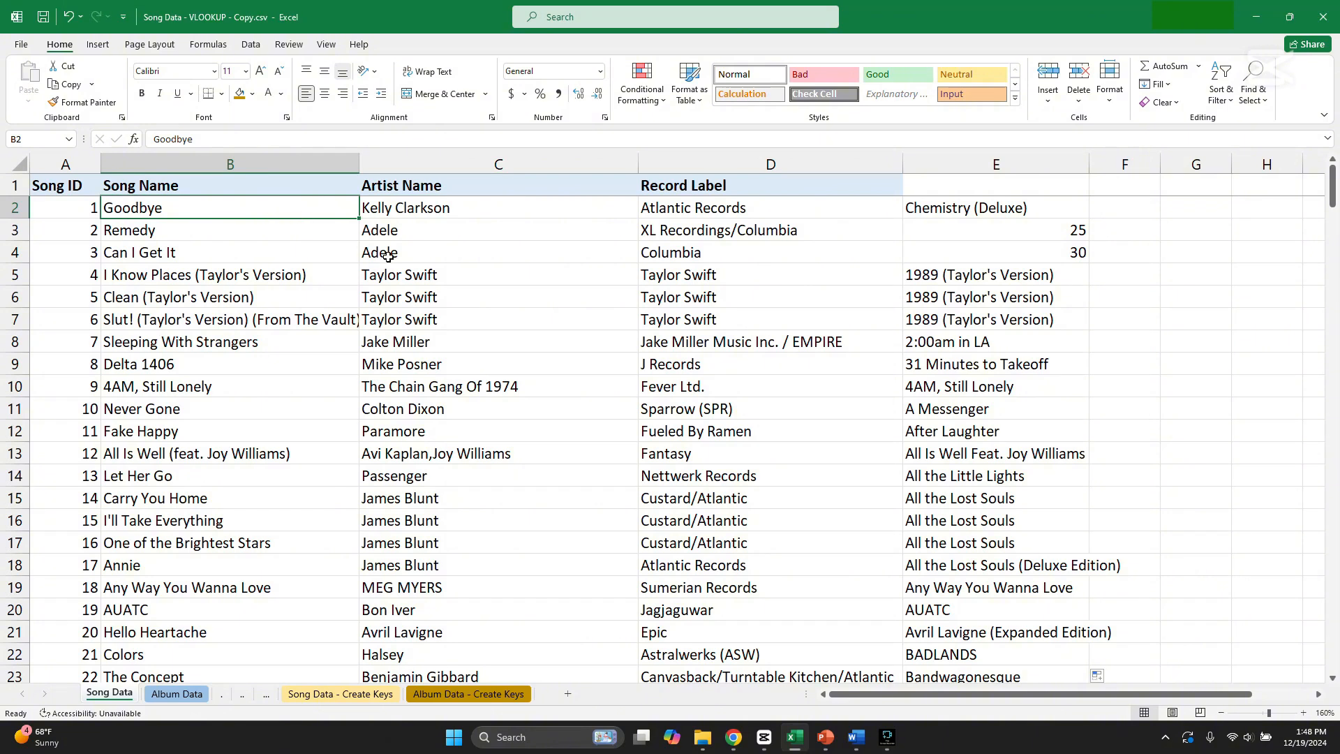
{"action": "left_click", "coordinate": [452, 214]}
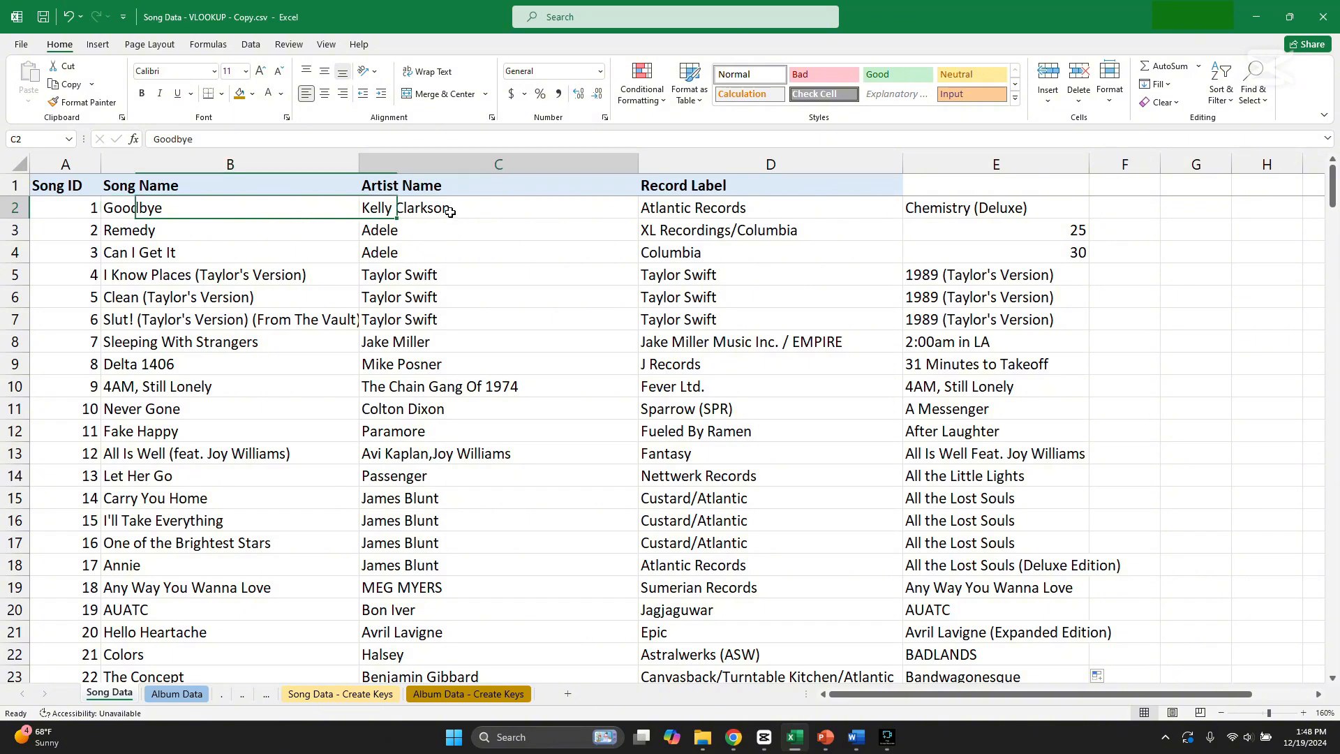
{"action": "left_click", "coordinate": [241, 214]}
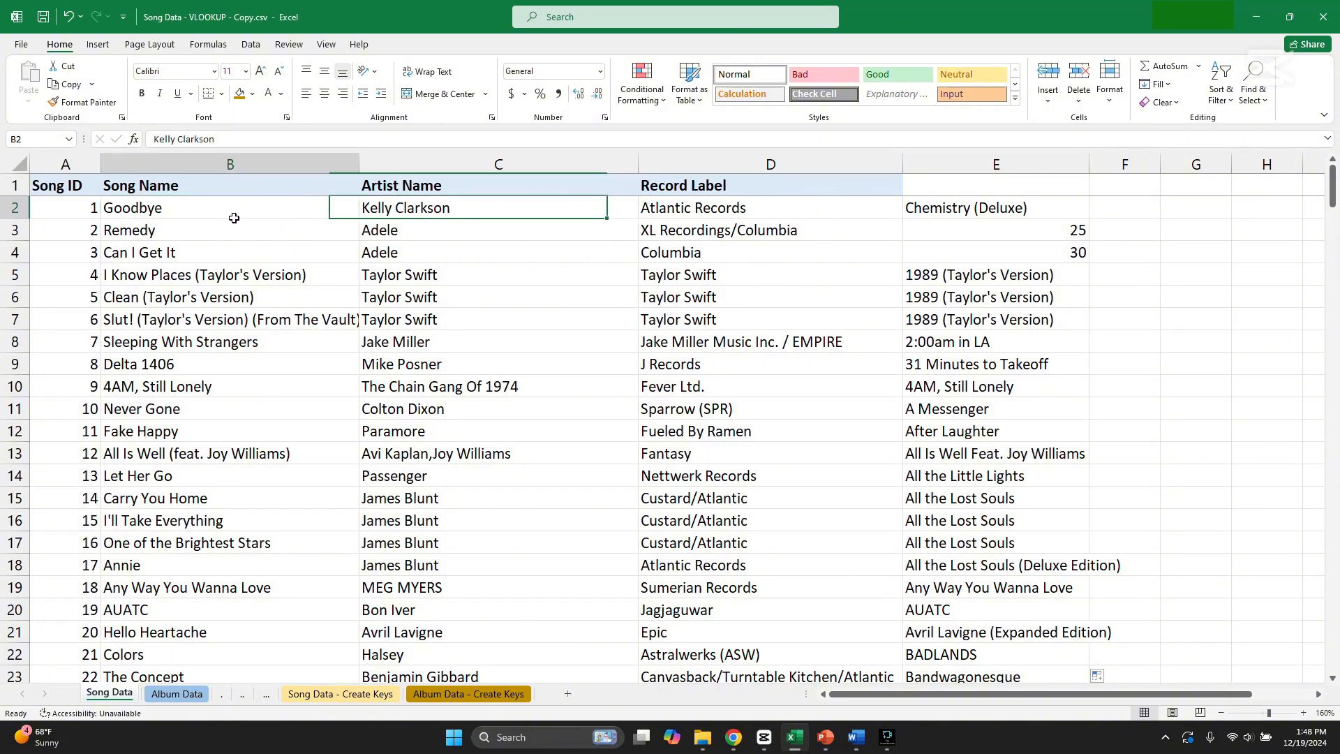
{"action": "left_click", "coordinate": [85, 210]}
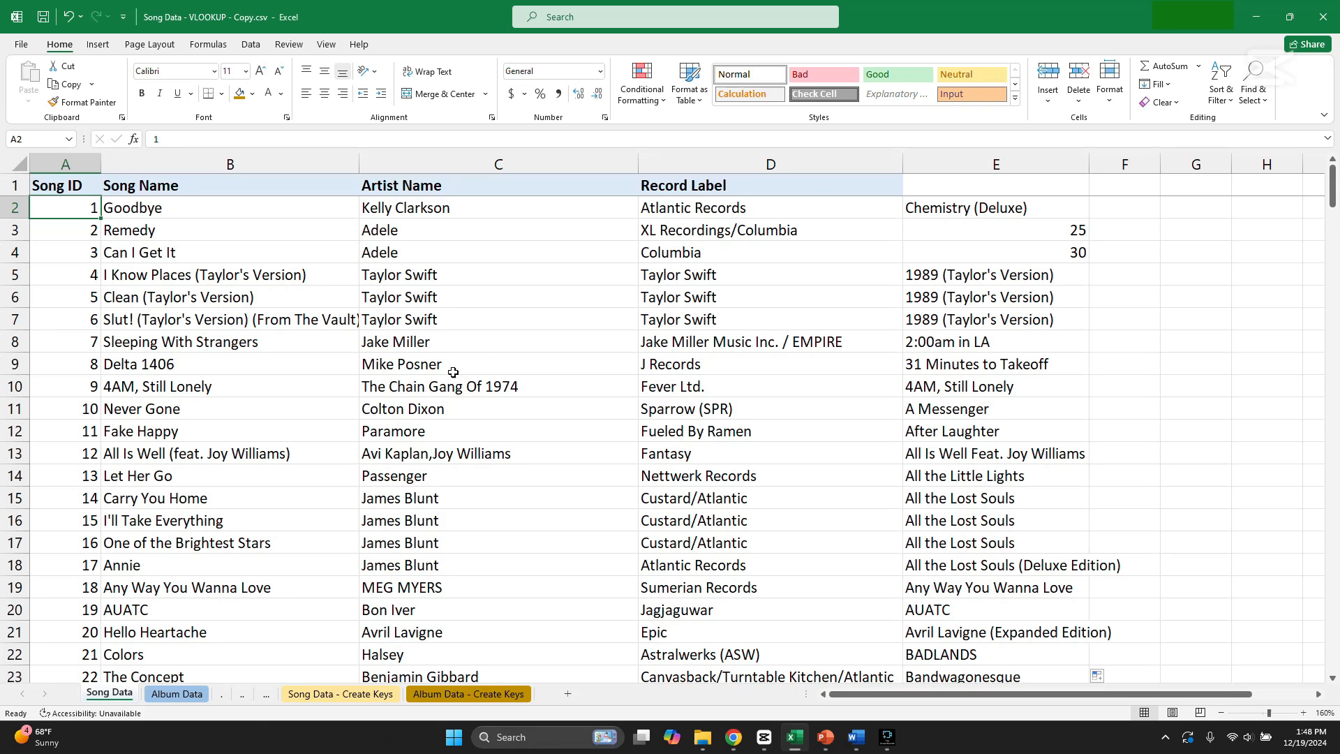
Compare the album listed for Song ID 1 on the Album Data sheet with the lookup result in Song Data cell E2
{"action": "left_click", "coordinate": [182, 694]}
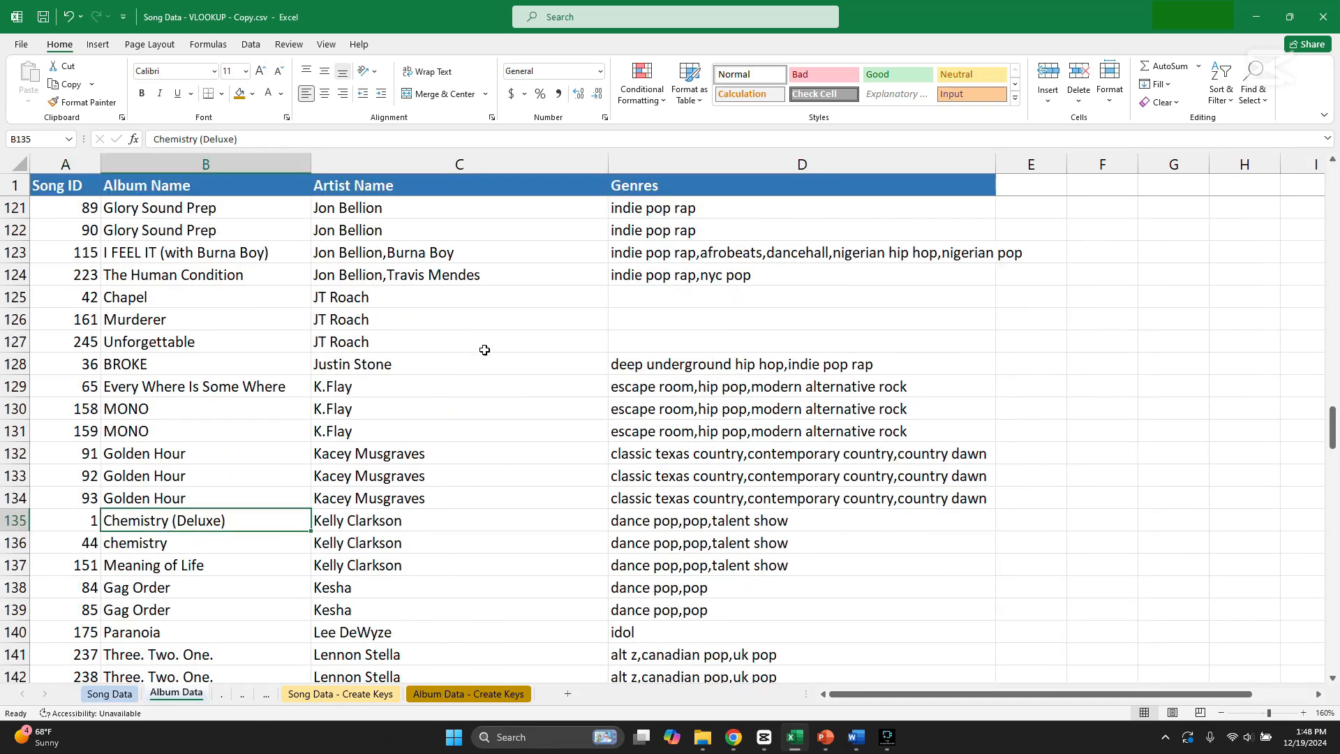
{"action": "scroll", "coordinate": [443, 239], "scroll_direction": "down", "scroll_amount": 1}
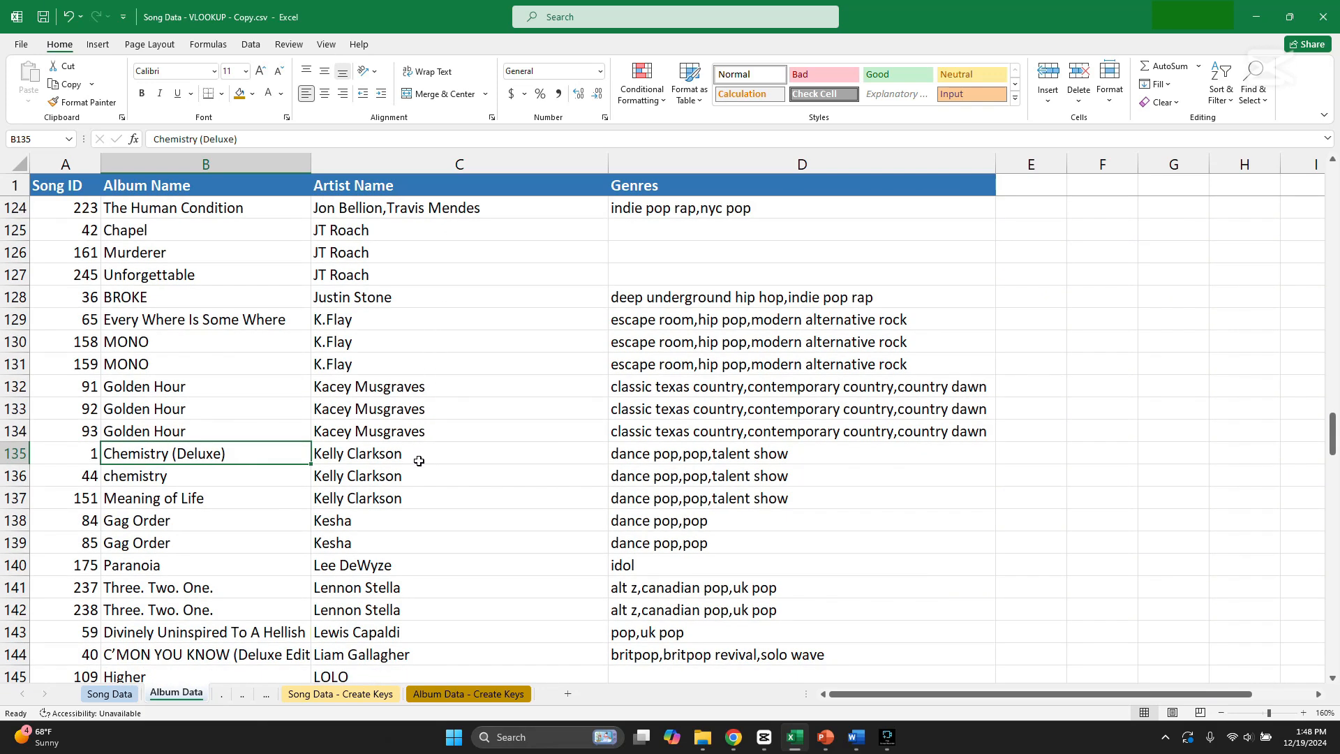
{"action": "left_click", "coordinate": [76, 454]}
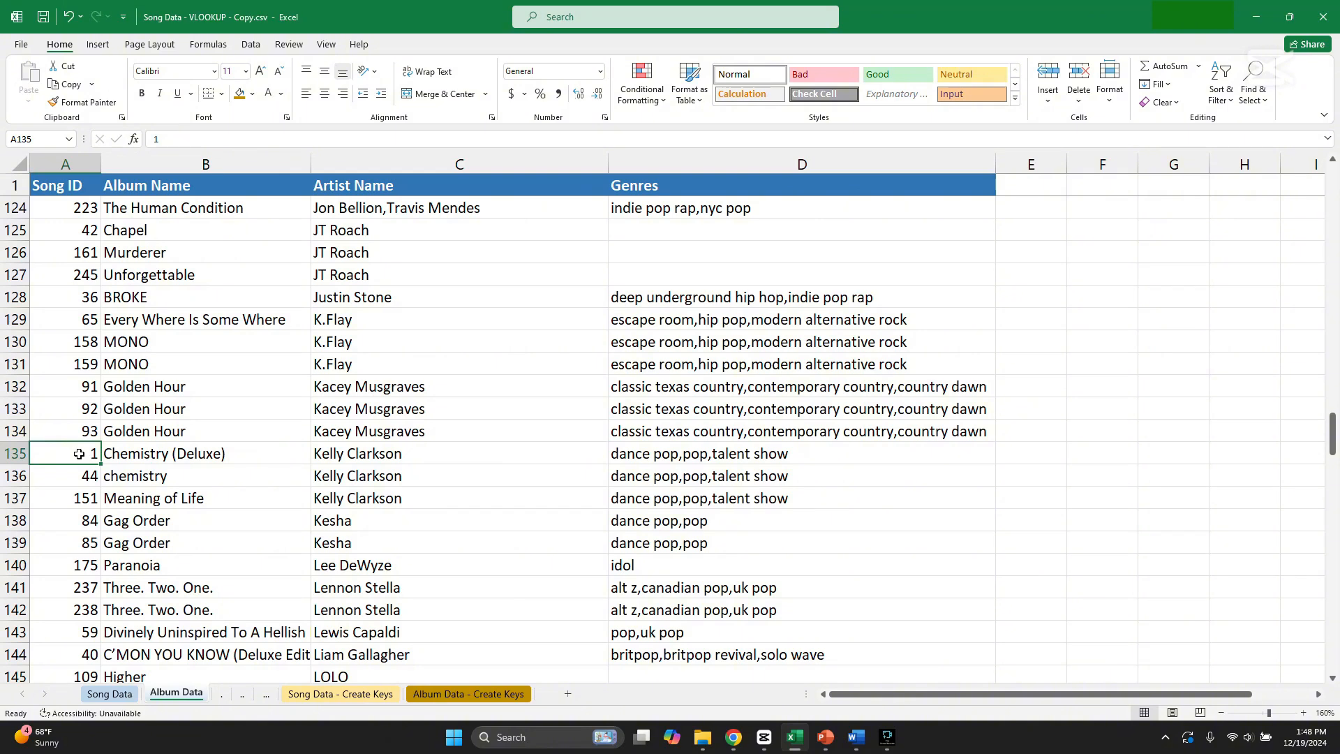
{"action": "left_click", "coordinate": [166, 455]}
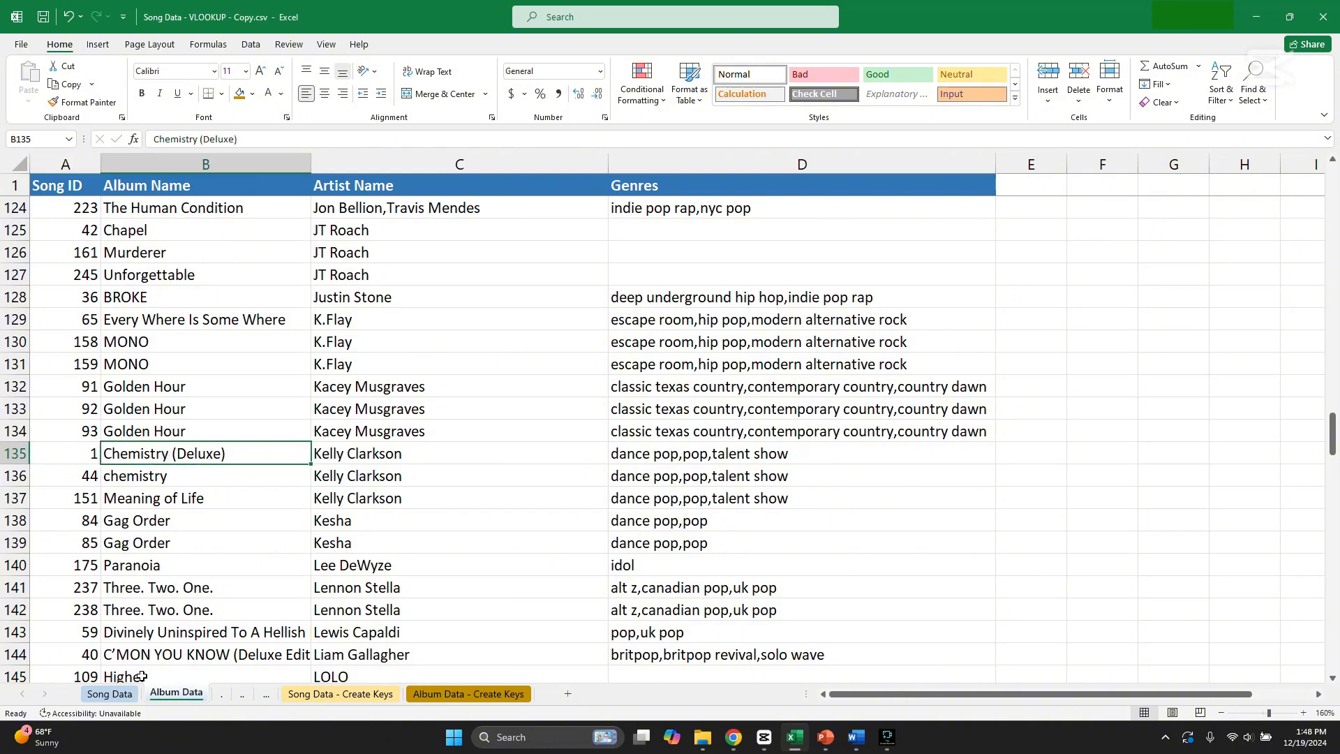
{"action": "left_click", "coordinate": [124, 695]}
{"action": "left_click", "coordinate": [971, 211]}
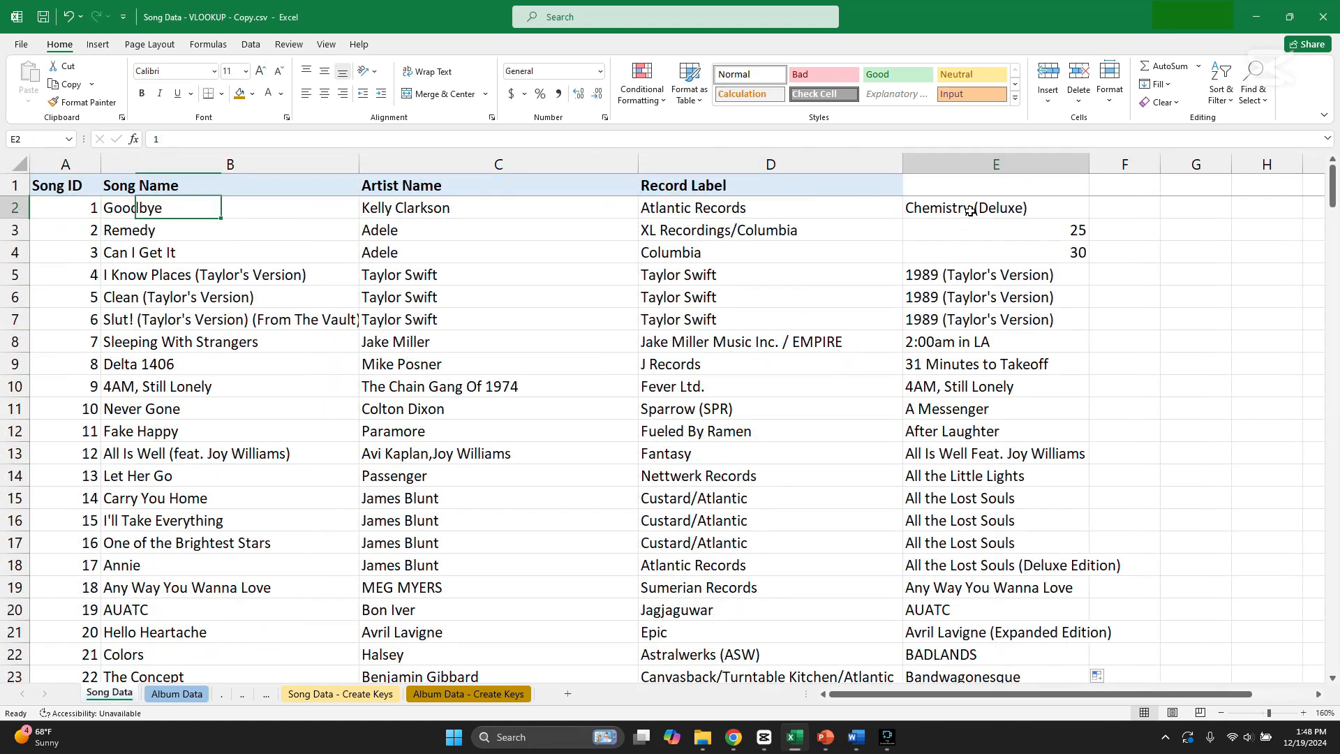
Enter the header "Album" in cell E1 of the Song Data sheet
{"action": "mouse_move", "coordinate": [1333, 208]}
{"action": "left_mouse_down"}
{"action": "mouse_move", "coordinate": [1333, 667]}
{"action": "mouse_move", "coordinate": [1332, 187]}
{"action": "left_mouse_up"}
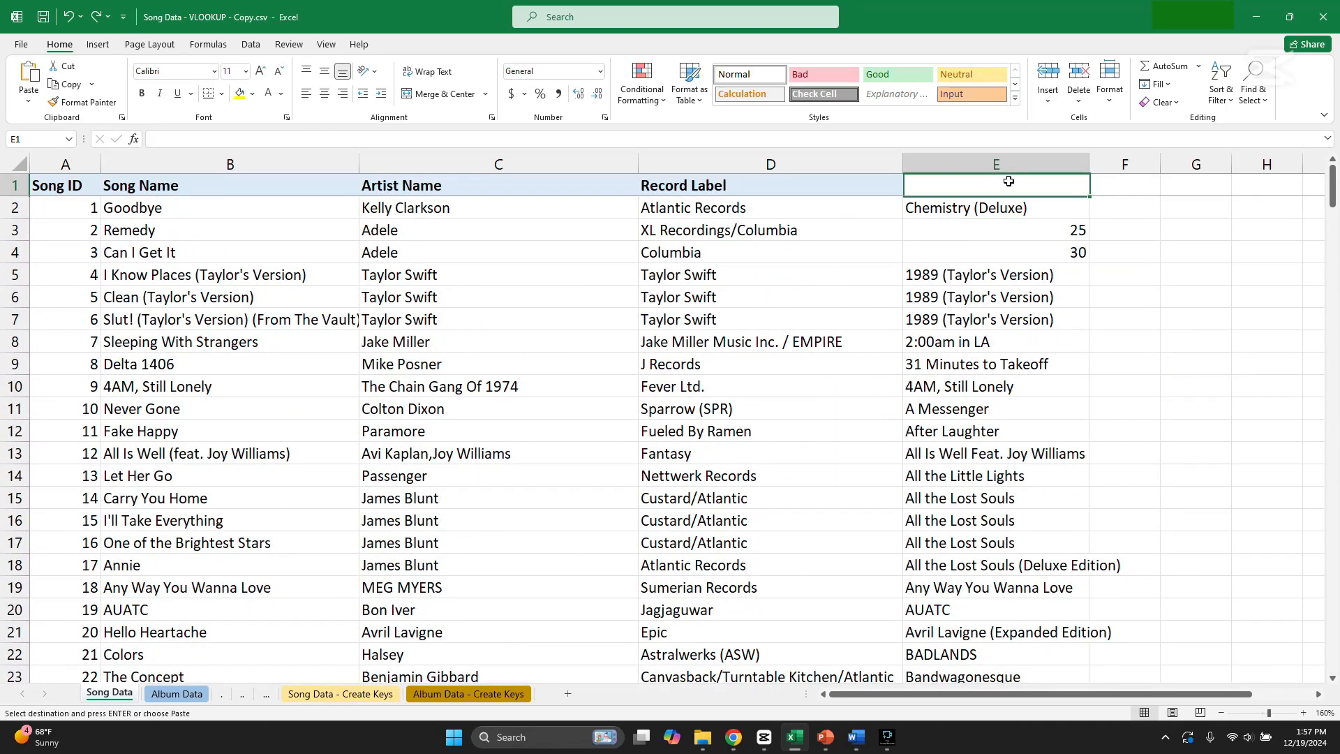
{"action": "type", "text": "Album"}
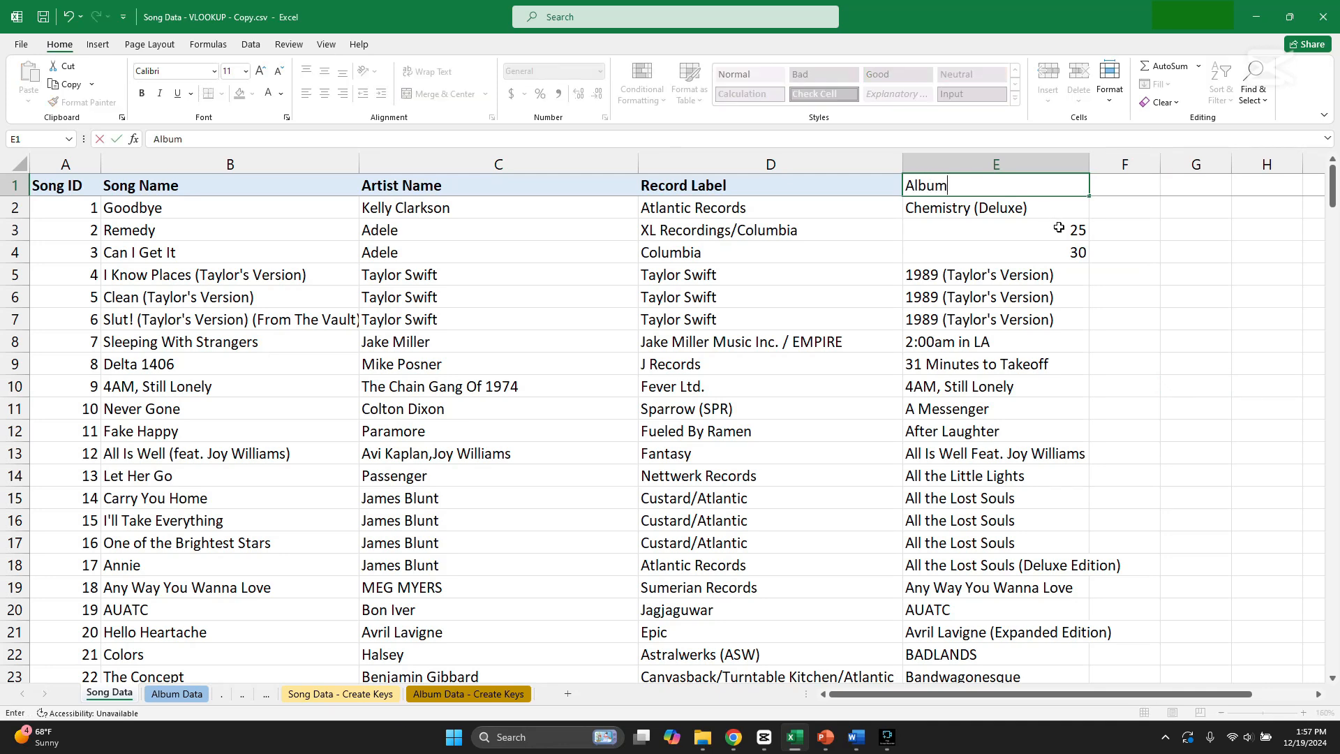
{"action": "key", "text": "Tab"}
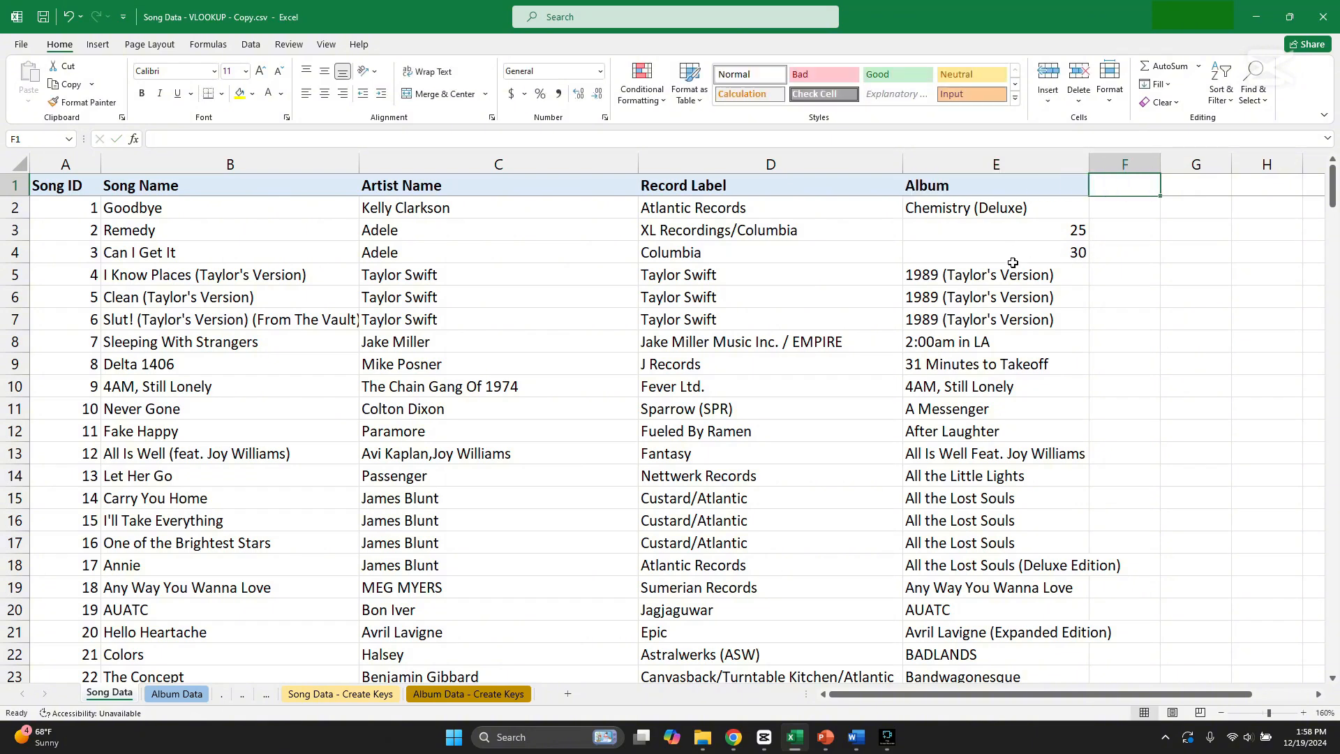
Inspect the VLOOKUP formula in cell E2 and cancel any accidental change to it
{"action": "left_click", "coordinate": [975, 217]}
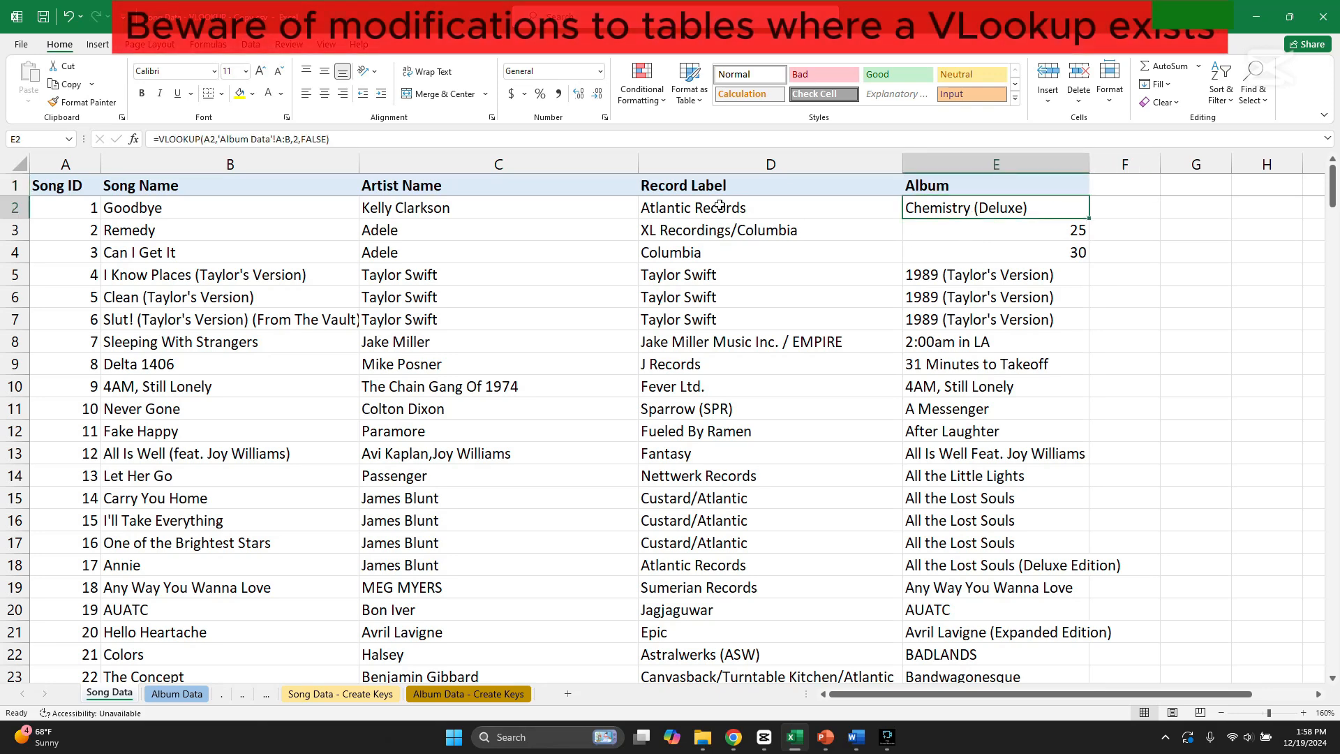
{"action": "left_click_drag", "start_coordinate": [330, 139], "coordinate": [159, 138]}
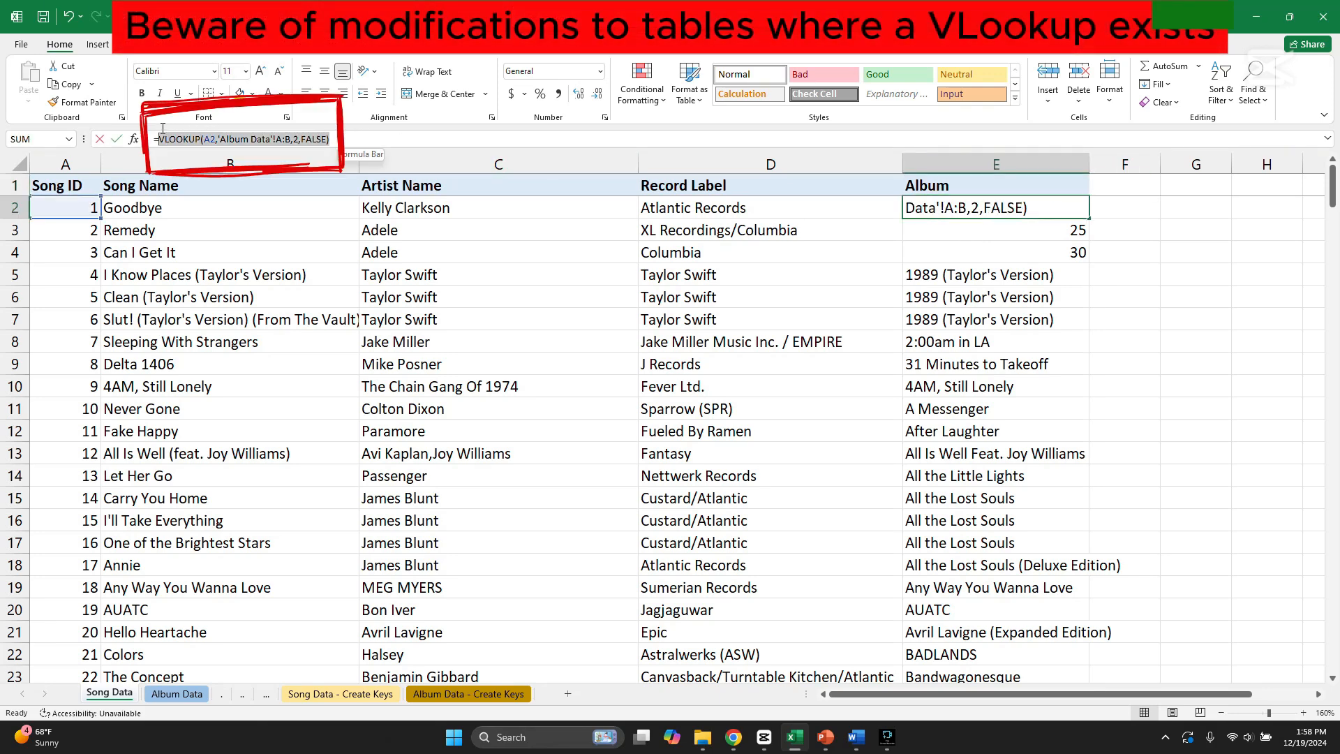
{"action": "left_click", "coordinate": [999, 257]}
{"action": "left_click", "coordinate": [1007, 308]}
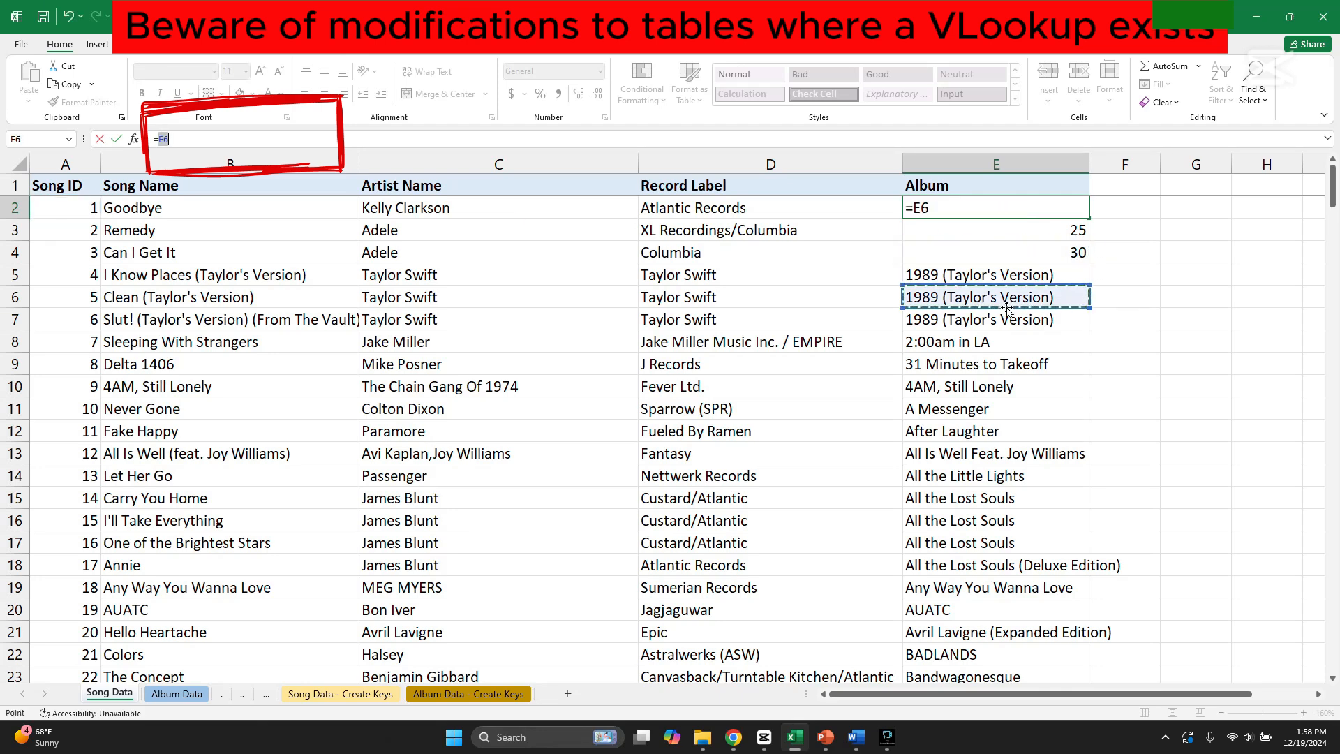
{"action": "key", "text": "Escape"}
Inspect the VLOOKUP formulas in several other cells of the Album column, between rows 4 and 13
{"action": "left_click", "coordinate": [1007, 262]}
{"action": "left_click", "coordinate": [1010, 312]}
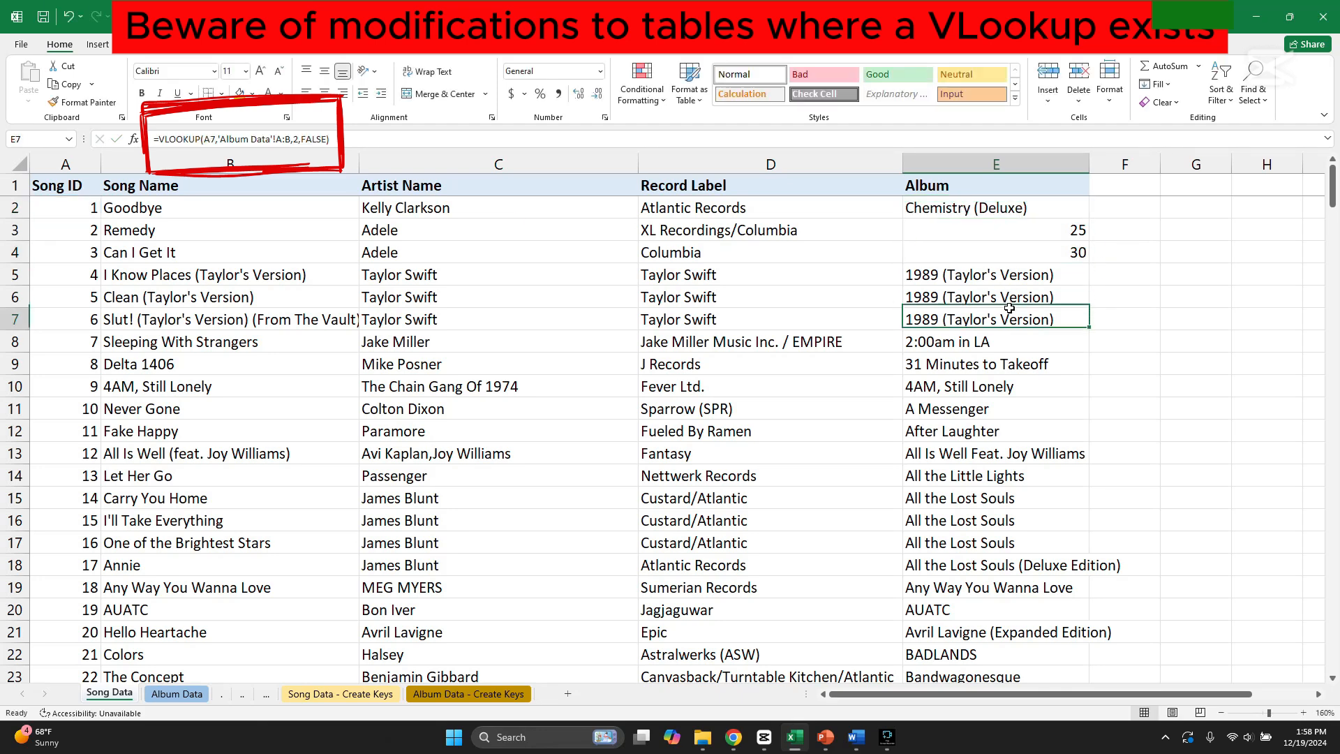
{"action": "left_click", "coordinate": [1022, 384]}
{"action": "left_click", "coordinate": [1014, 452]}
{"action": "left_click", "coordinate": [1008, 359]}
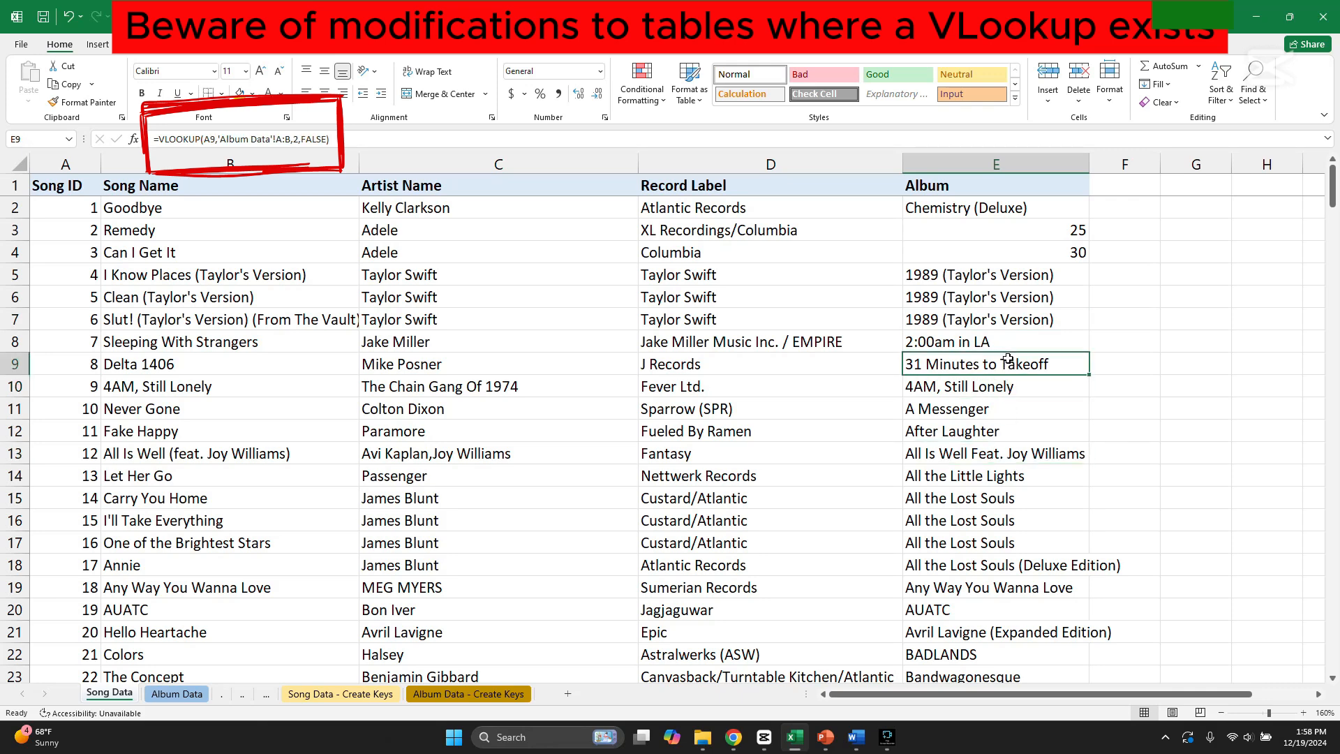
{"action": "left_click", "coordinate": [1016, 411]}
{"action": "left_click", "coordinate": [1022, 453]}
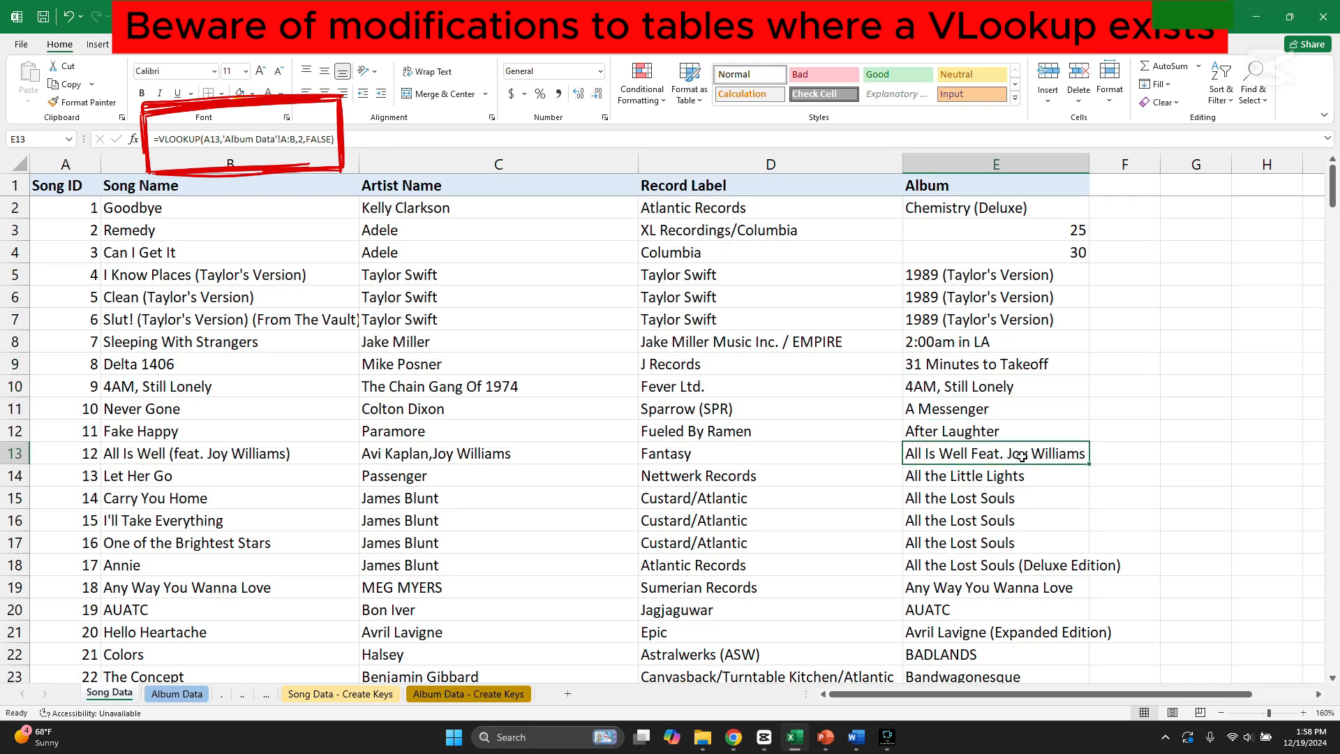
{"action": "left_click", "coordinate": [1015, 365]}
{"action": "left_click", "coordinate": [1014, 337]}
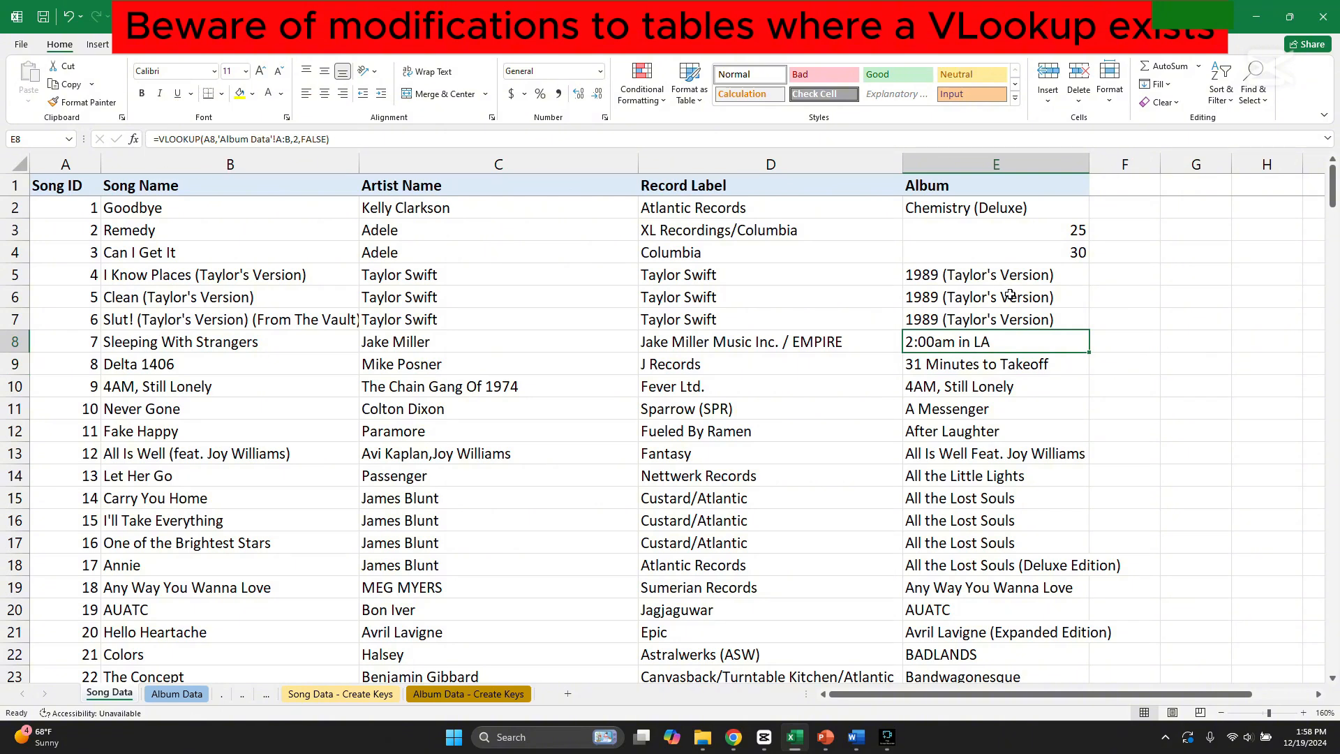
{"action": "left_click", "coordinate": [1045, 303]}
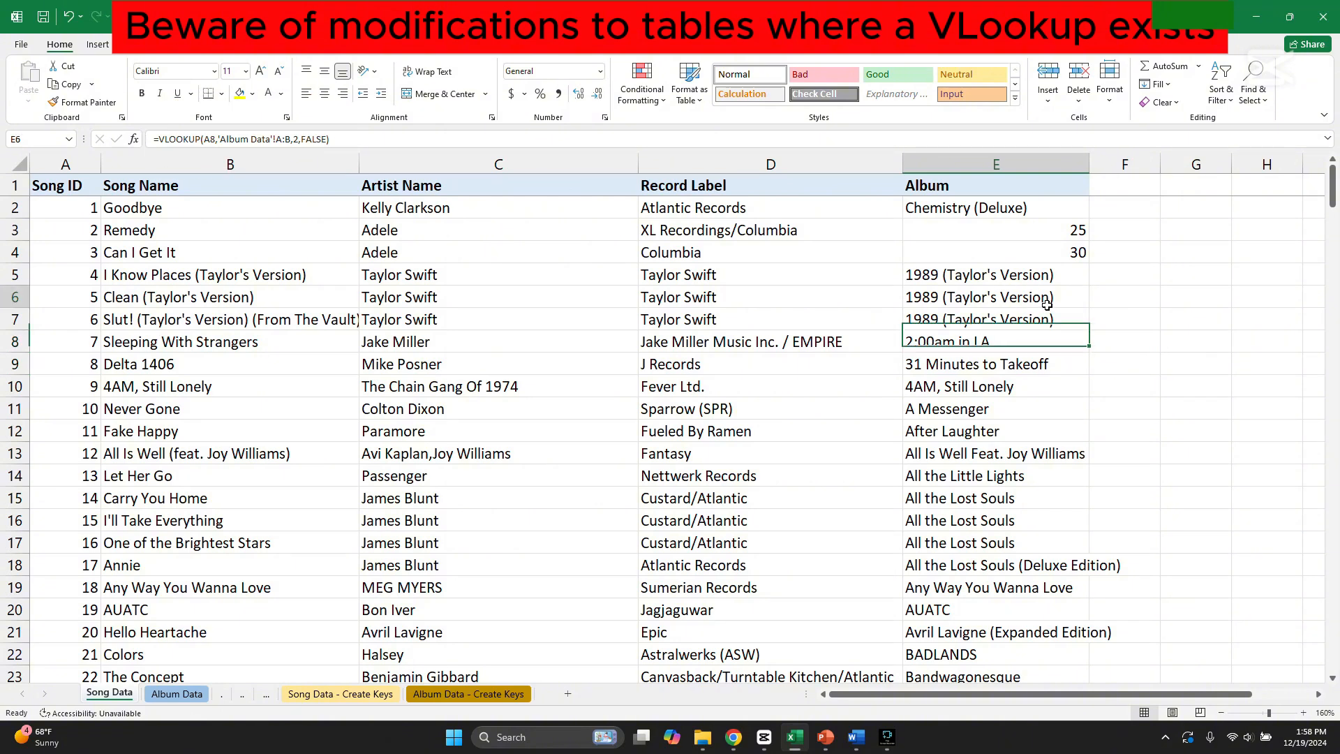
{"action": "left_click", "coordinate": [1033, 389]}
{"action": "left_click", "coordinate": [1019, 427]}
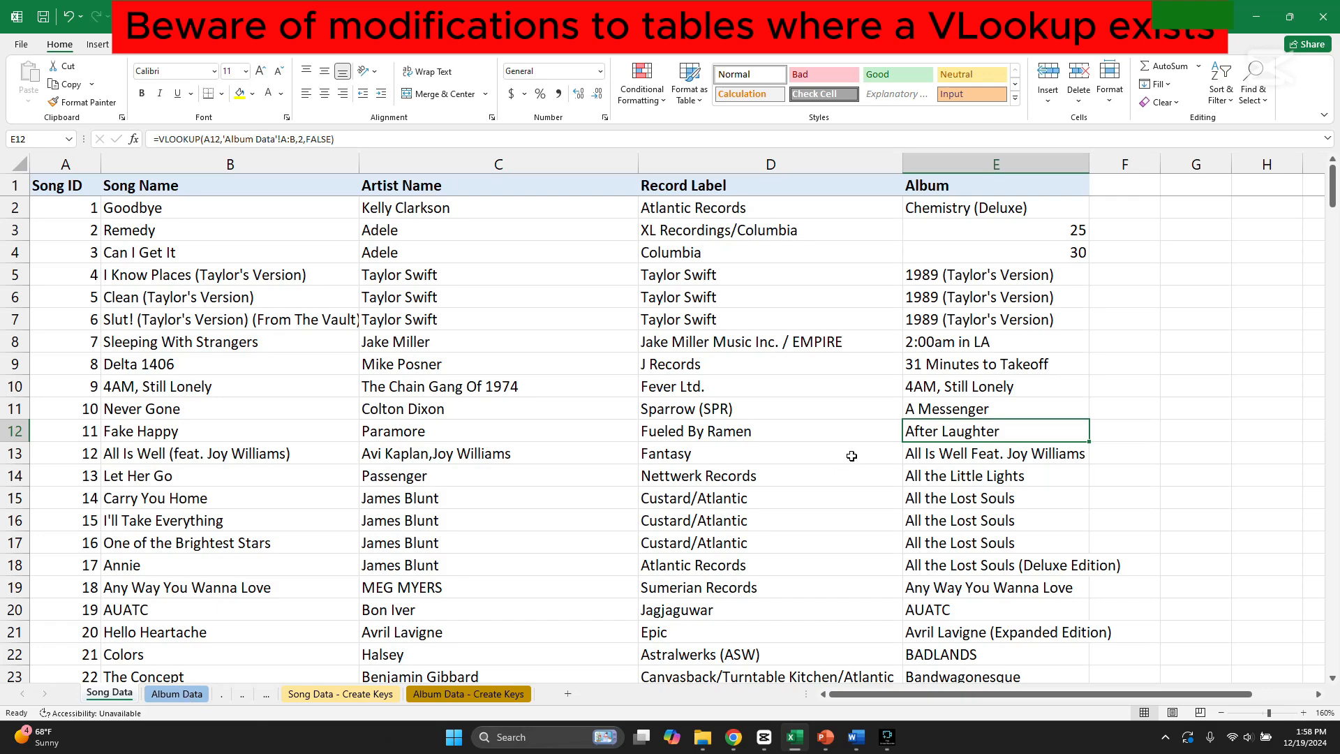
Insert a blank column between Song ID and Album Name on the Album Data sheet
{"action": "left_click", "coordinate": [175, 694]}
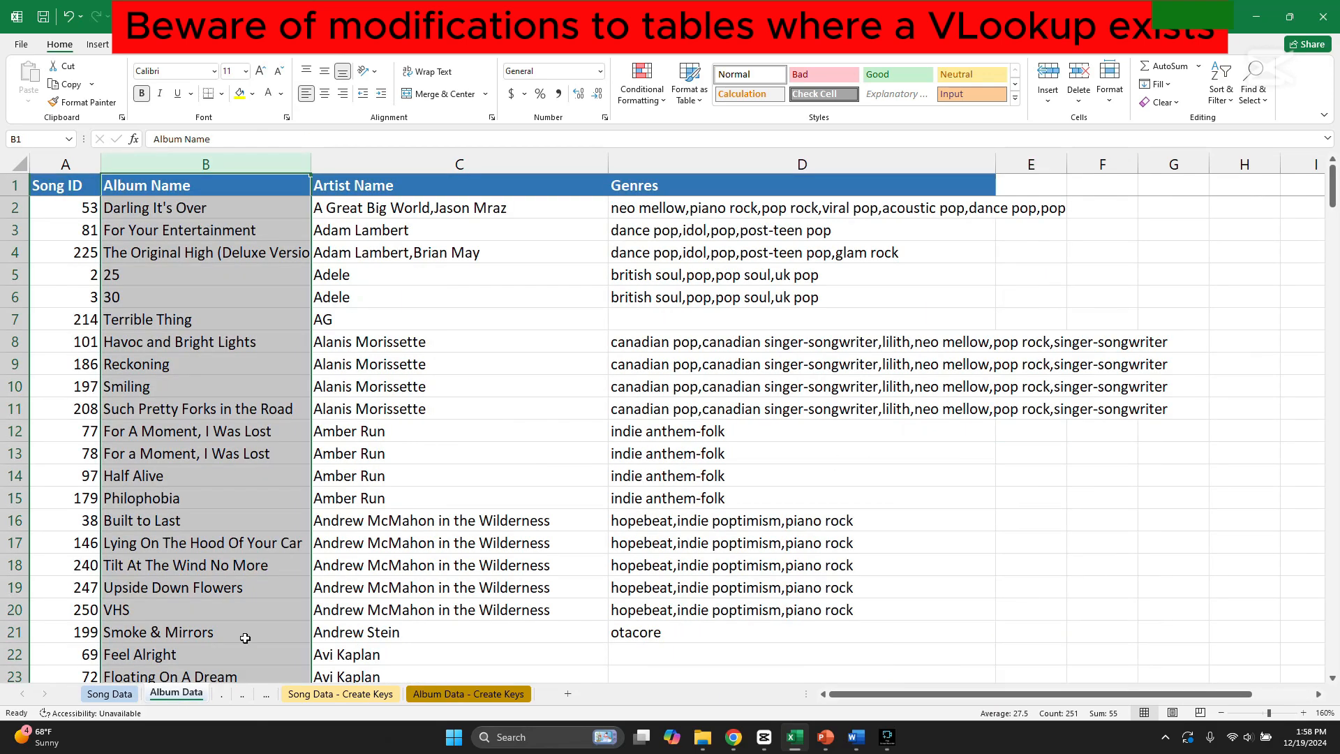
{"action": "left_click", "coordinate": [496, 473]}
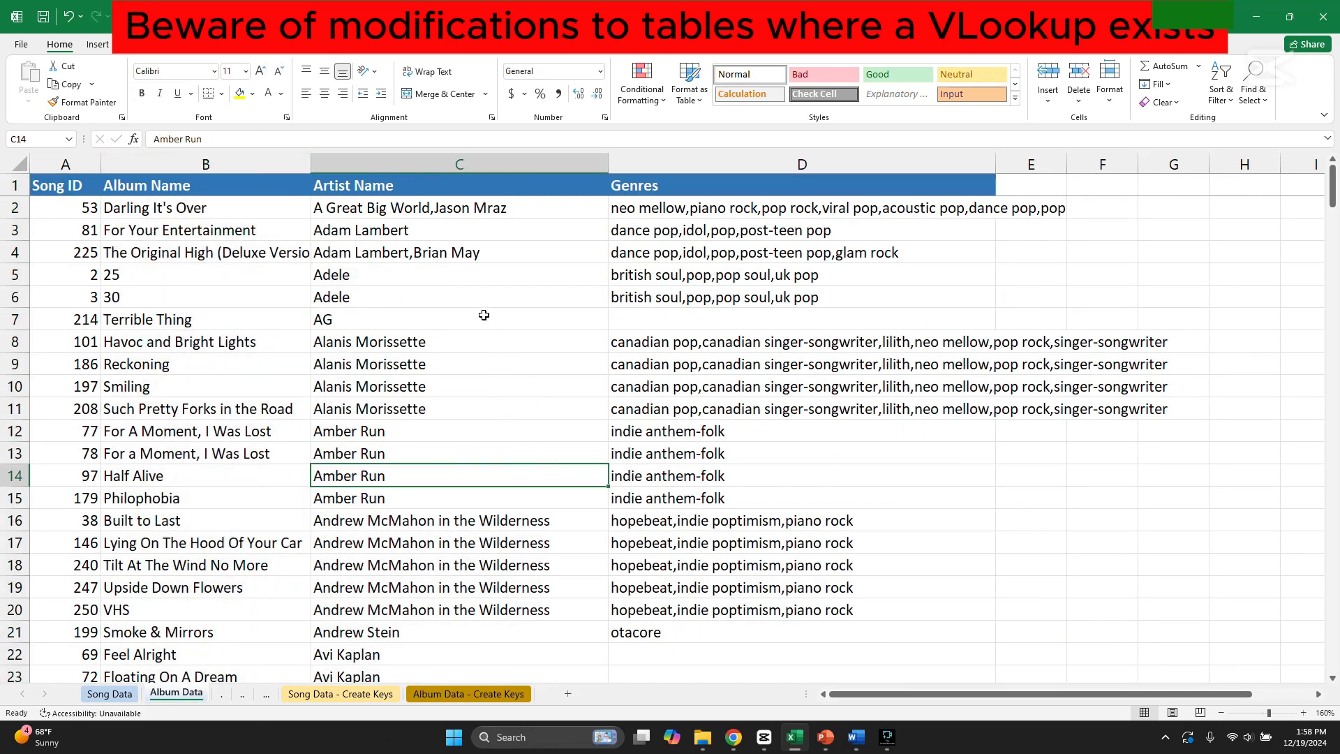
{"action": "right_click", "coordinate": [180, 156]}
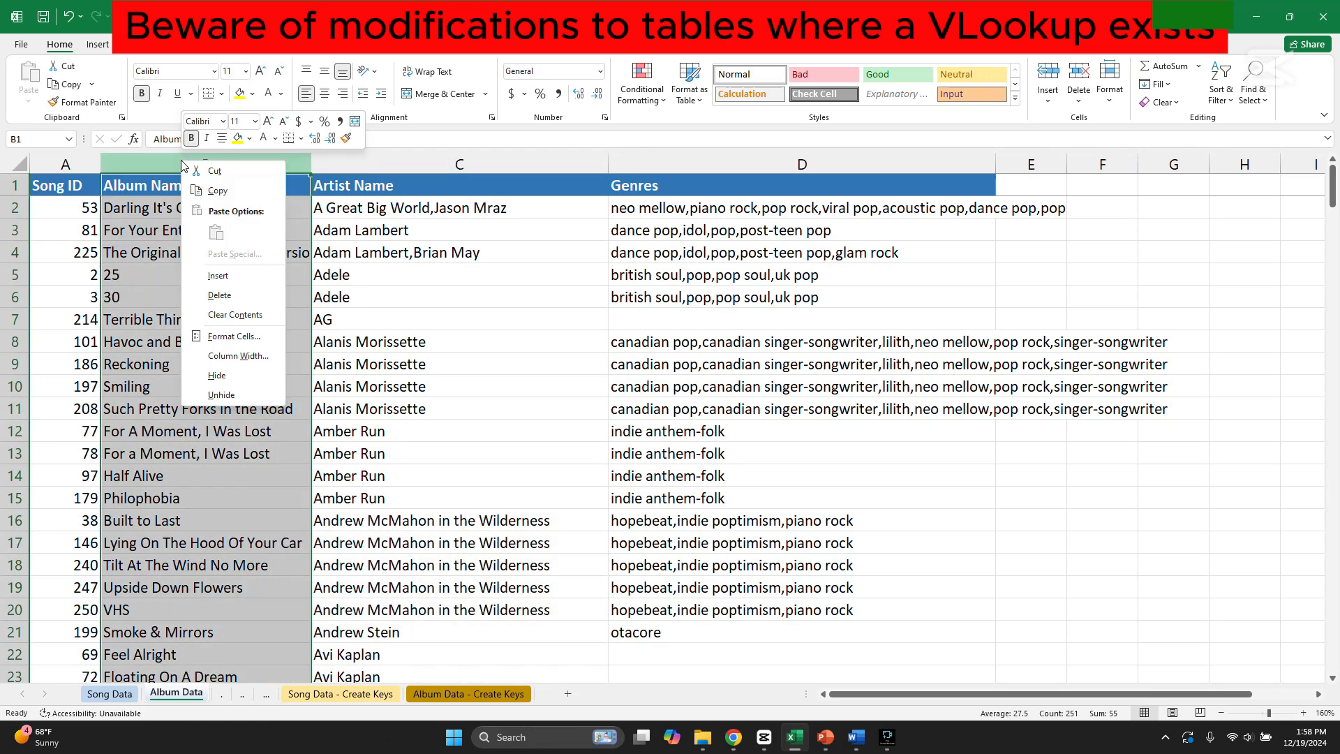
{"action": "left_click", "coordinate": [218, 275]}
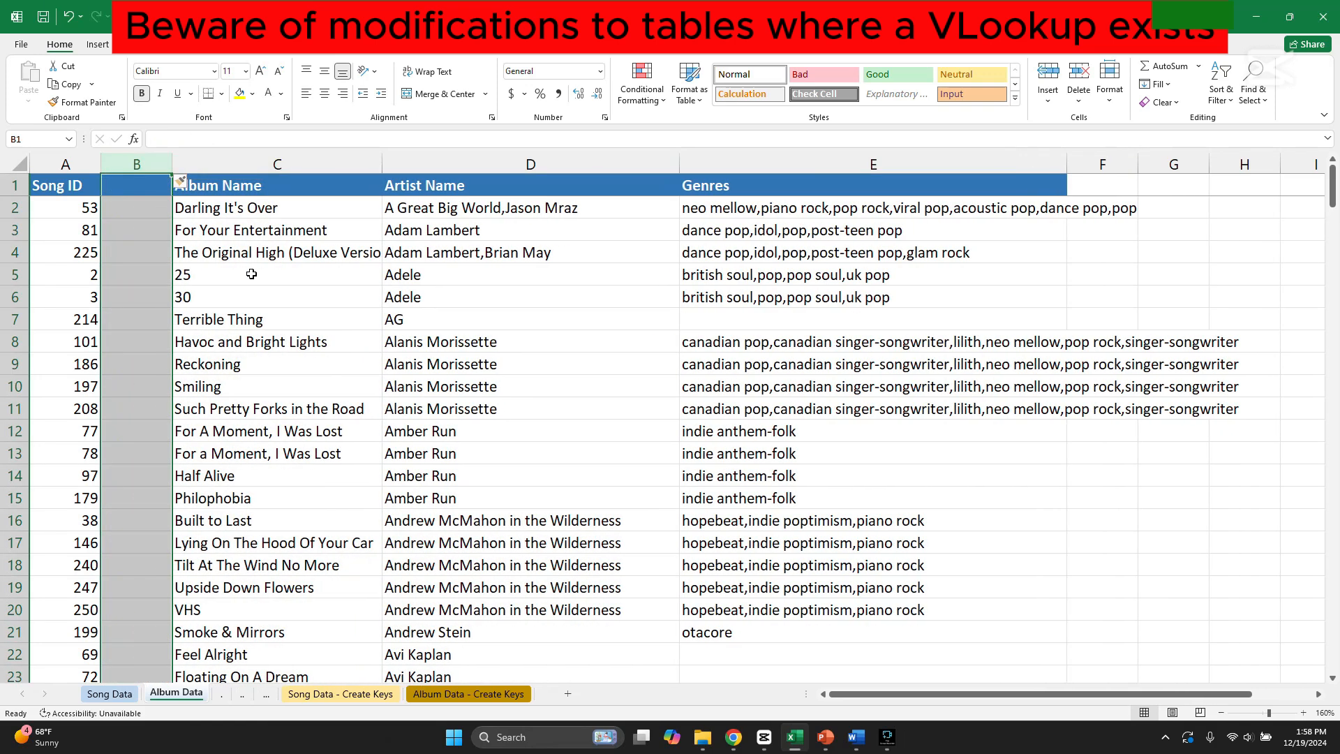
Enter the placeholder header "asfsfdsdjfbjdg" in cell B1 of the new blank column
{"action": "left_click", "coordinate": [134, 185]}
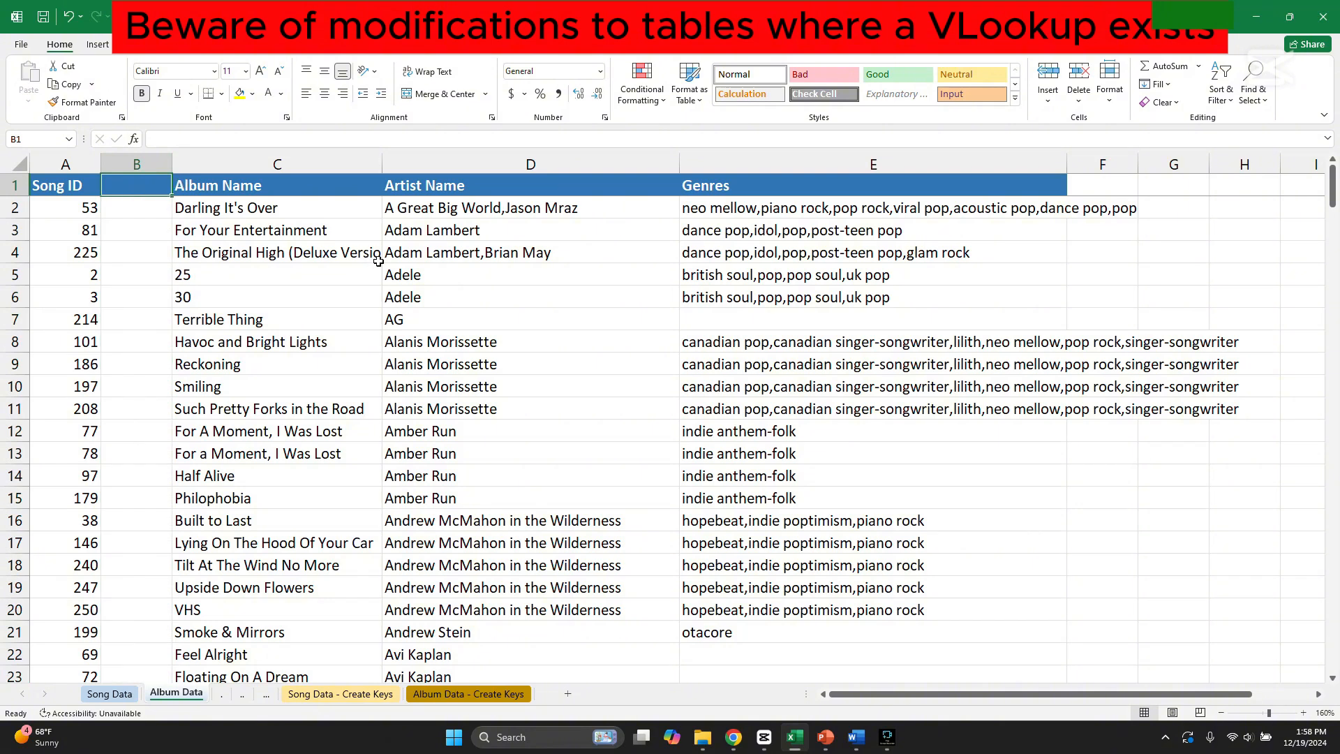
{"action": "type", "text": "asfsfd"}
{"action": "type", "text": "sdjfbdjf"}
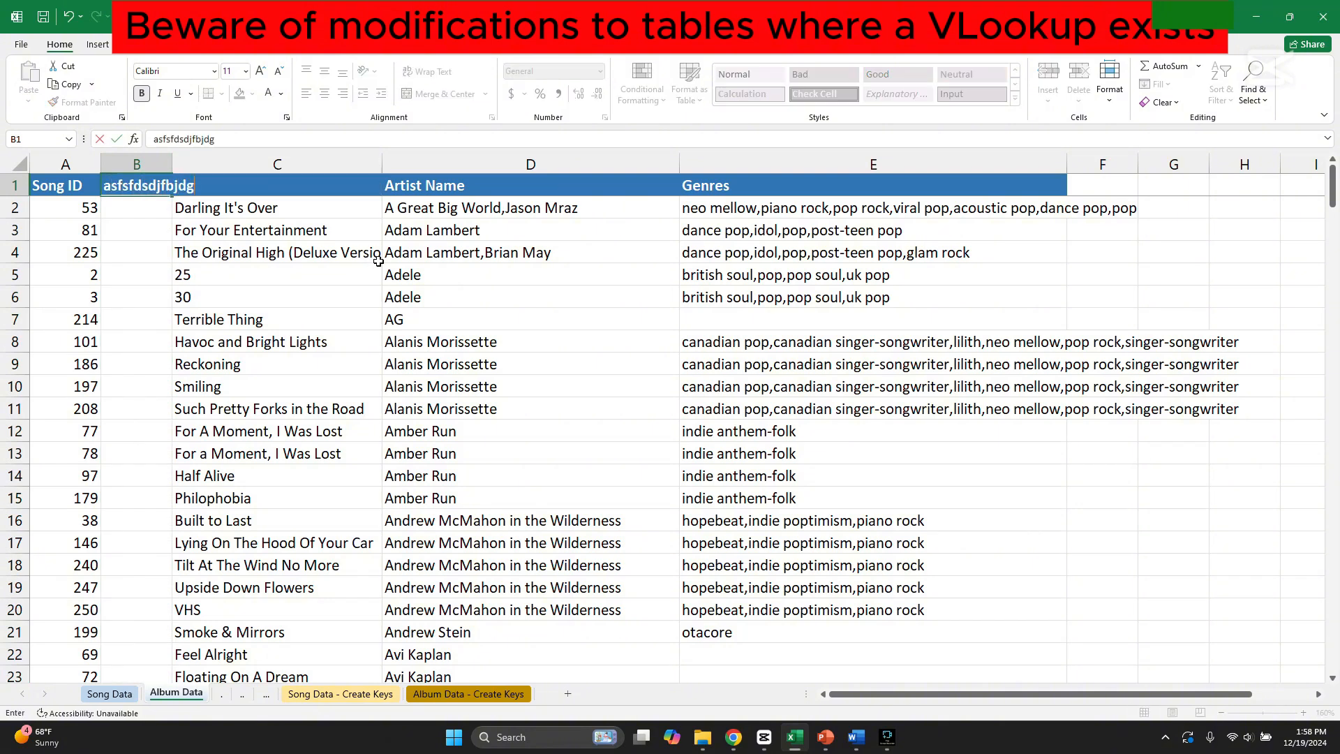
{"action": "left_click", "coordinate": [421, 356]}
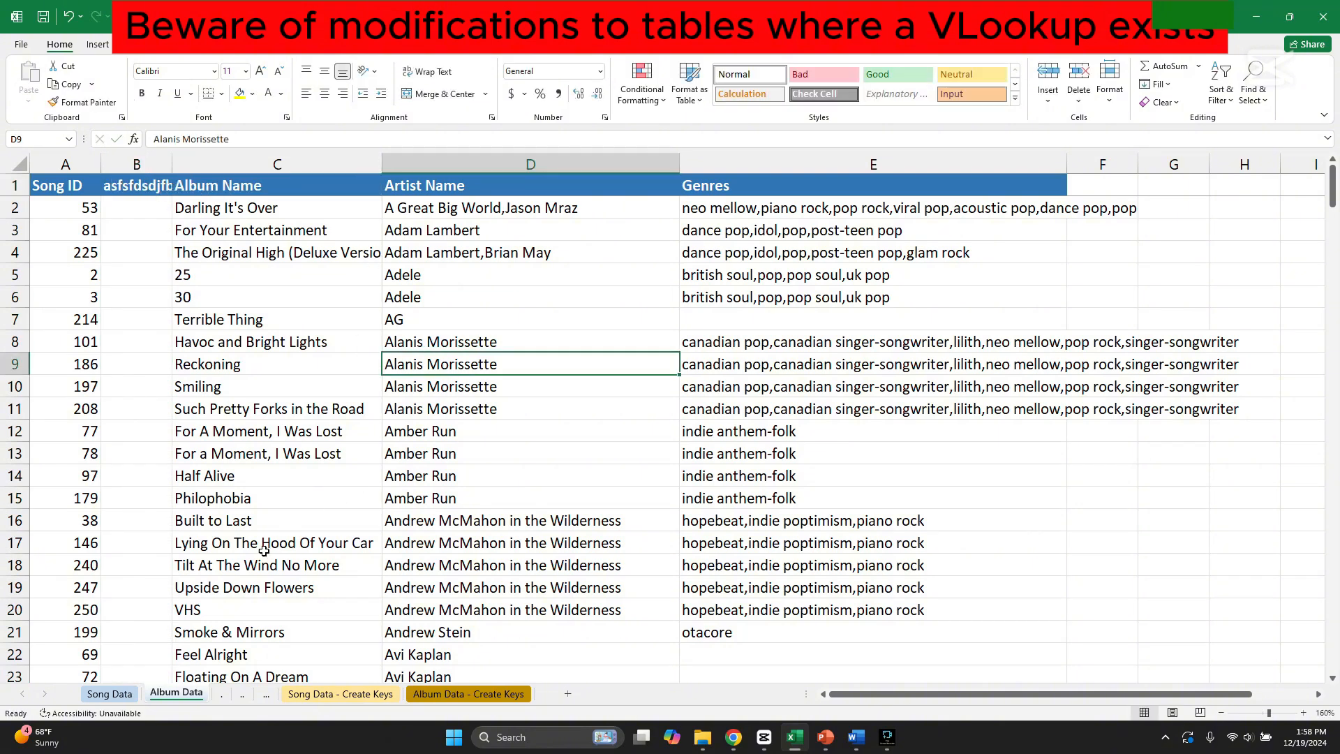
Examine how the inserted column affects the Album results and the E2 formula on the Song Data sheet
{"action": "left_click", "coordinate": [117, 694]}
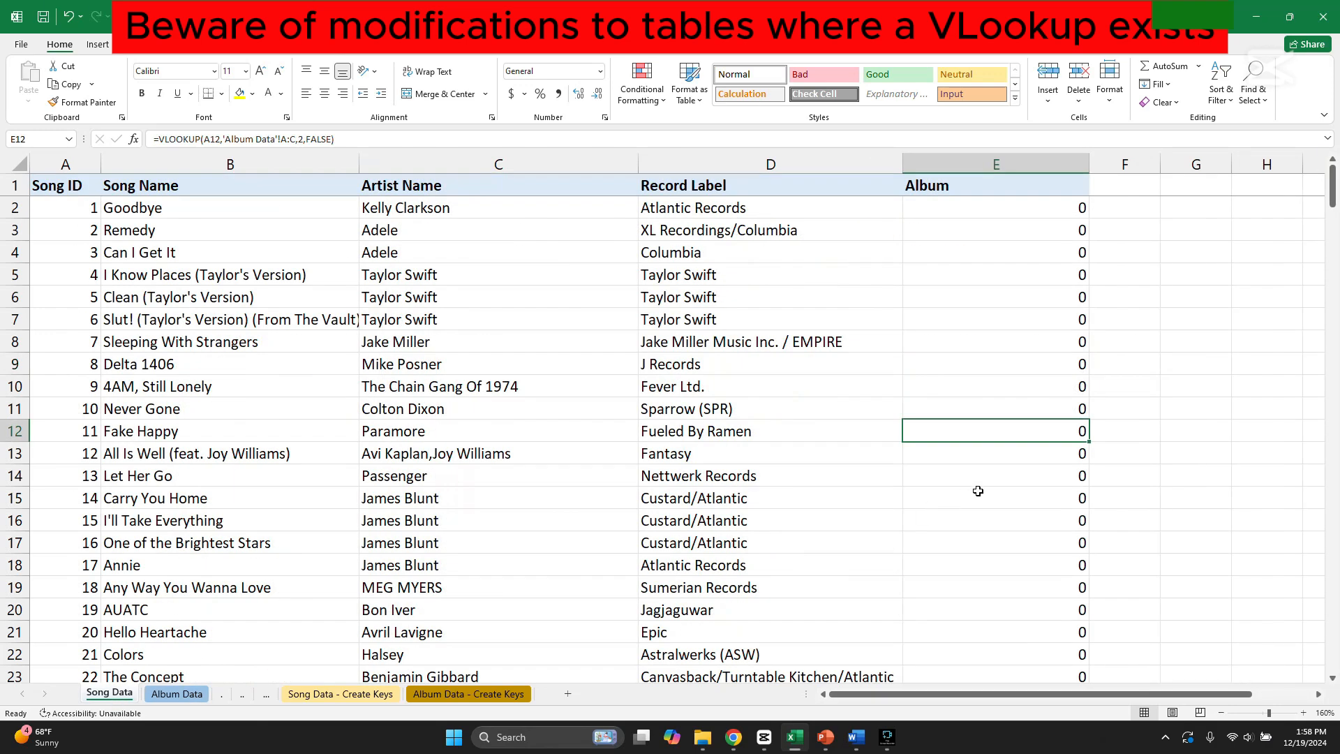
{"action": "scroll", "coordinate": [978, 491], "scroll_direction": "down", "scroll_amount": 11}
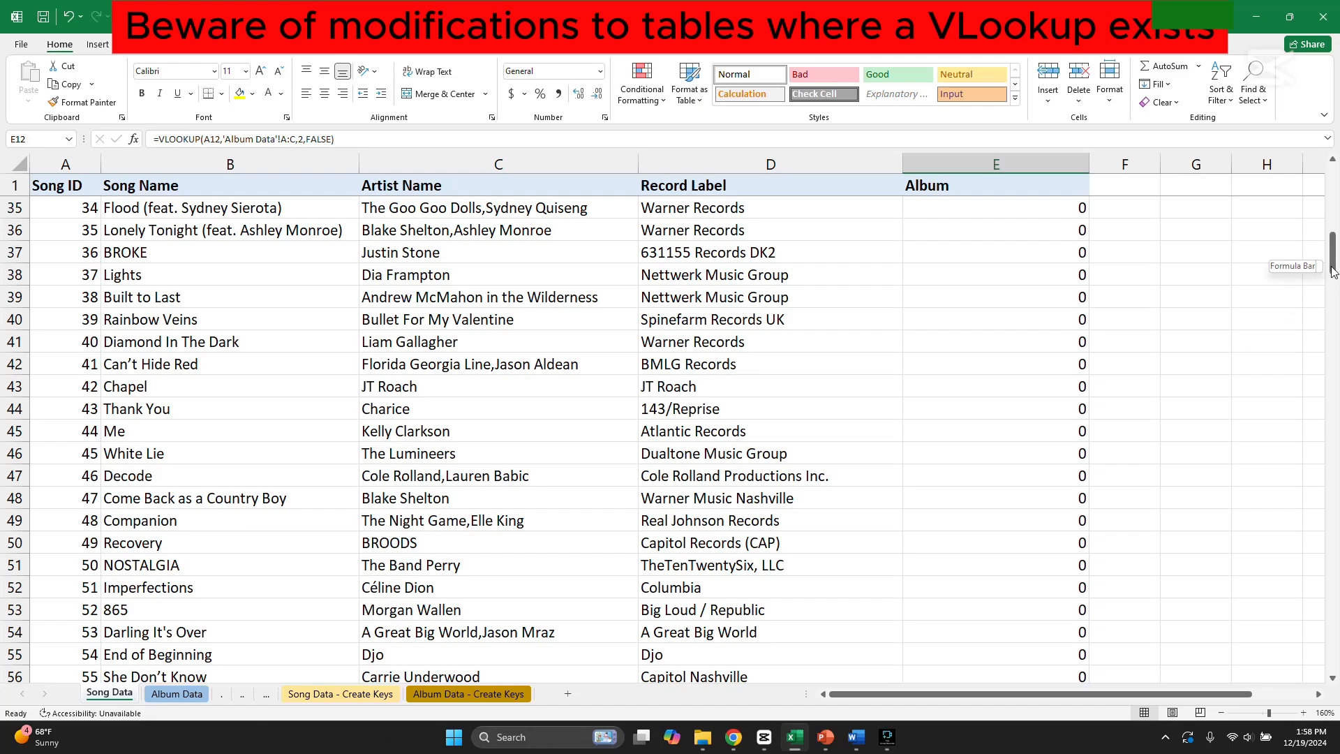
{"action": "left_click_drag", "start_coordinate": [1332, 271], "coordinate": [1325, 179]}
{"action": "left_click", "coordinate": [1020, 208]}
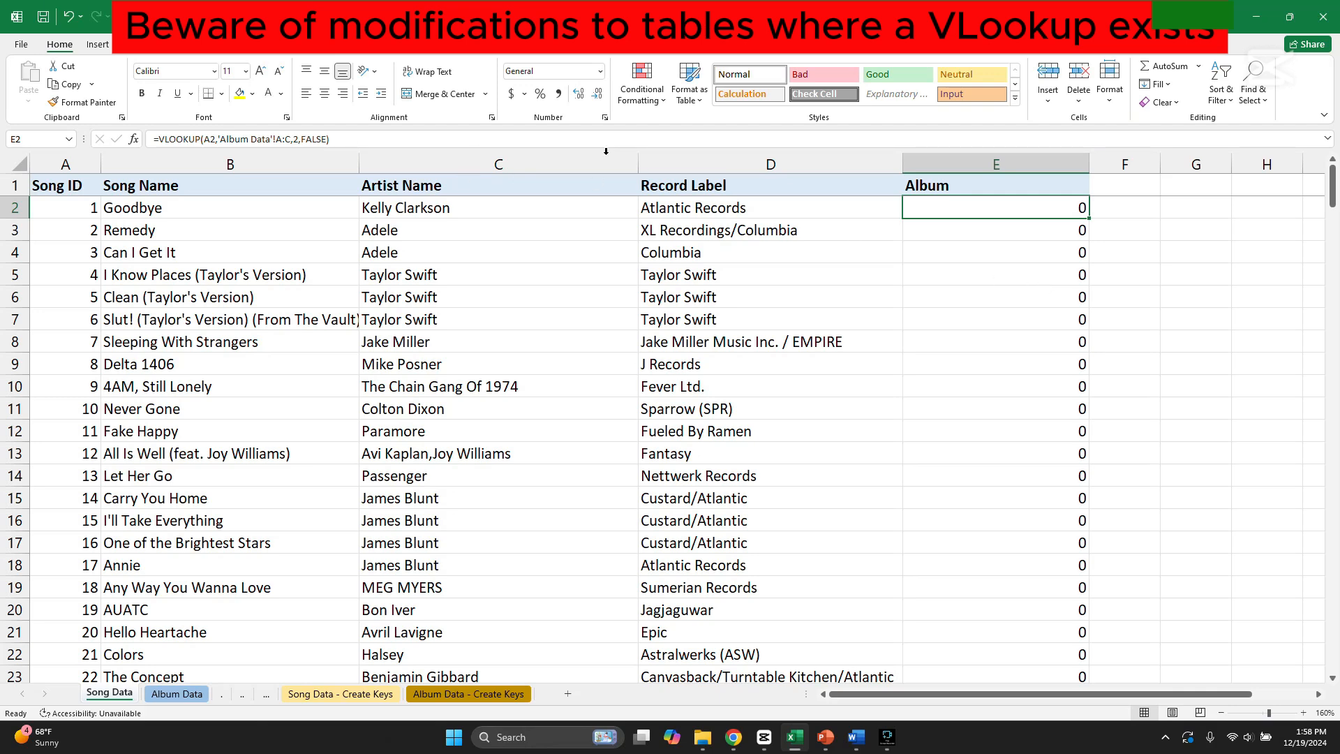
Check the formulas in a few Album cells, and undo the placeholder header and inserted column on the Album Data sheet
{"action": "left_click", "coordinate": [990, 230]}
{"action": "left_click", "coordinate": [997, 273]}
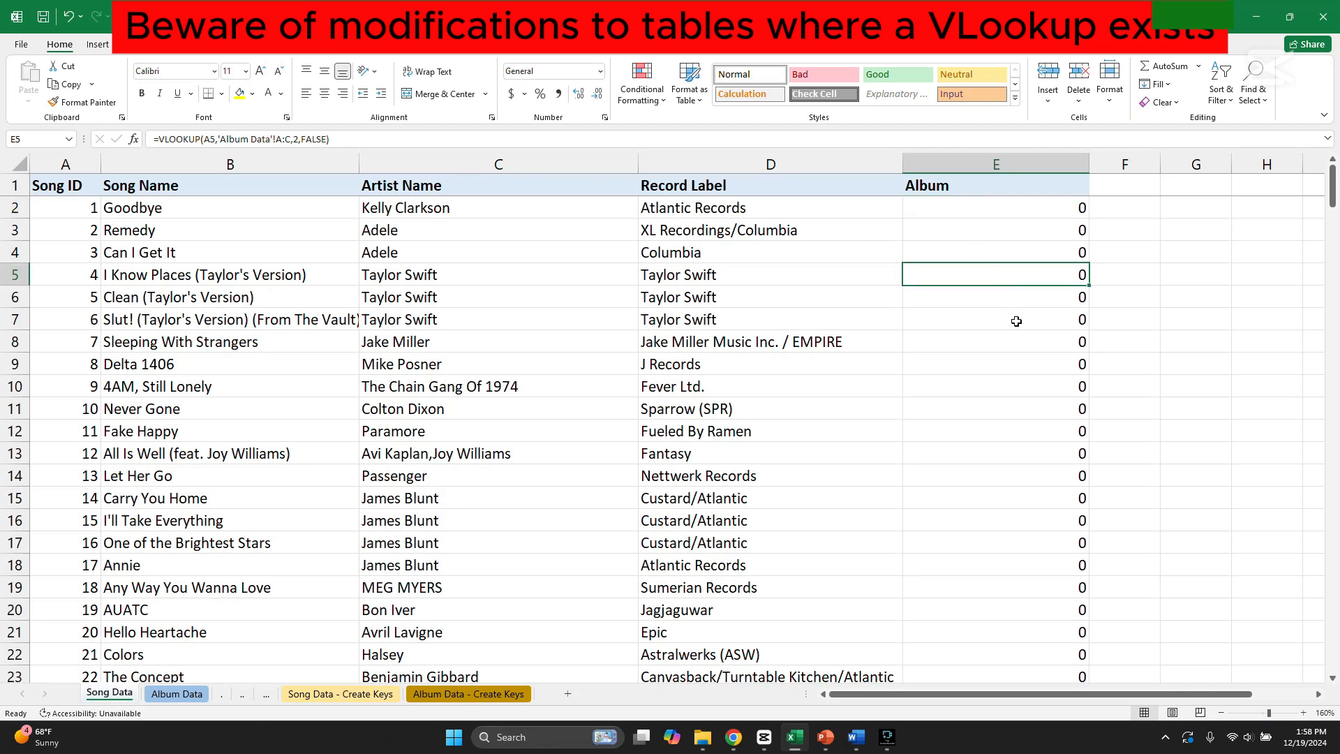
{"action": "left_click", "coordinate": [178, 695]}
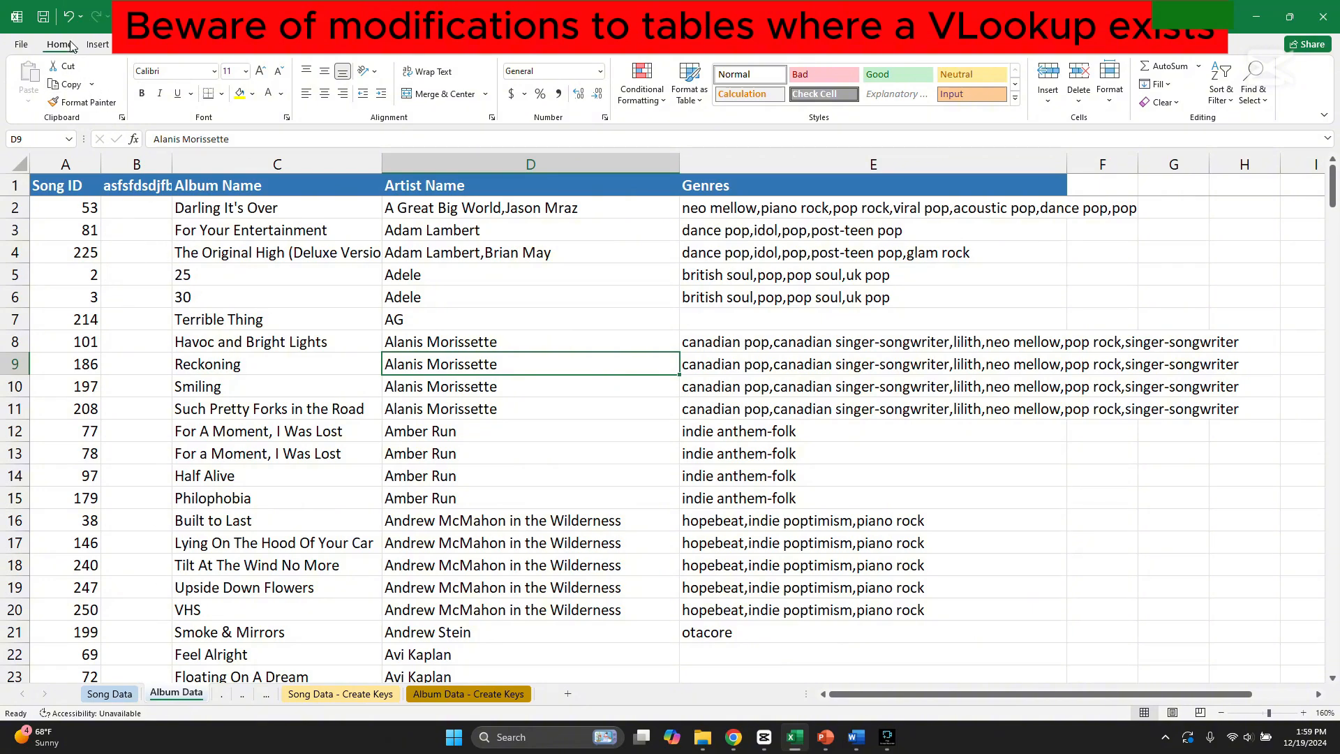
{"action": "left_click", "coordinate": [67, 17]}
{"action": "left_click", "coordinate": [68, 17]}
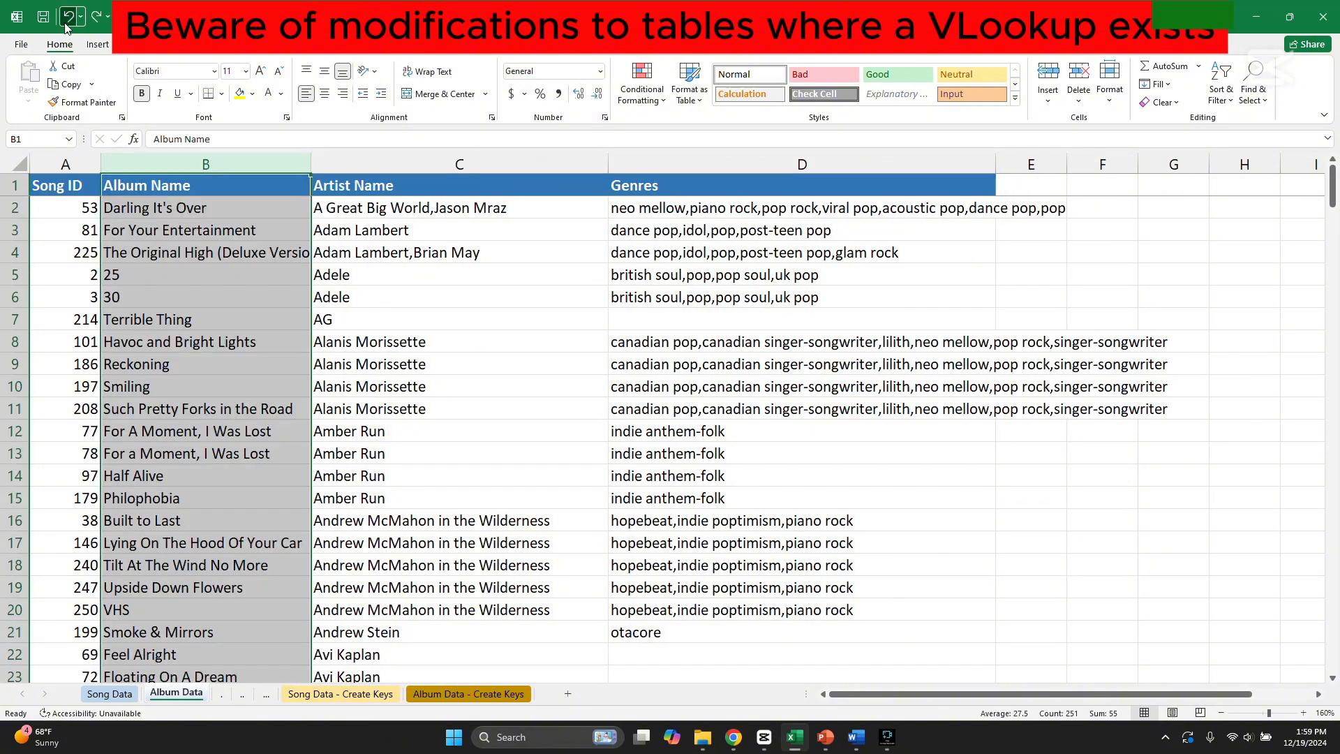
Re-enter the header "Album" in cell E1 of the Song Data sheet
{"action": "key", "text": "ctrl+Page_Up"}
{"action": "left_click", "coordinate": [1010, 384]}
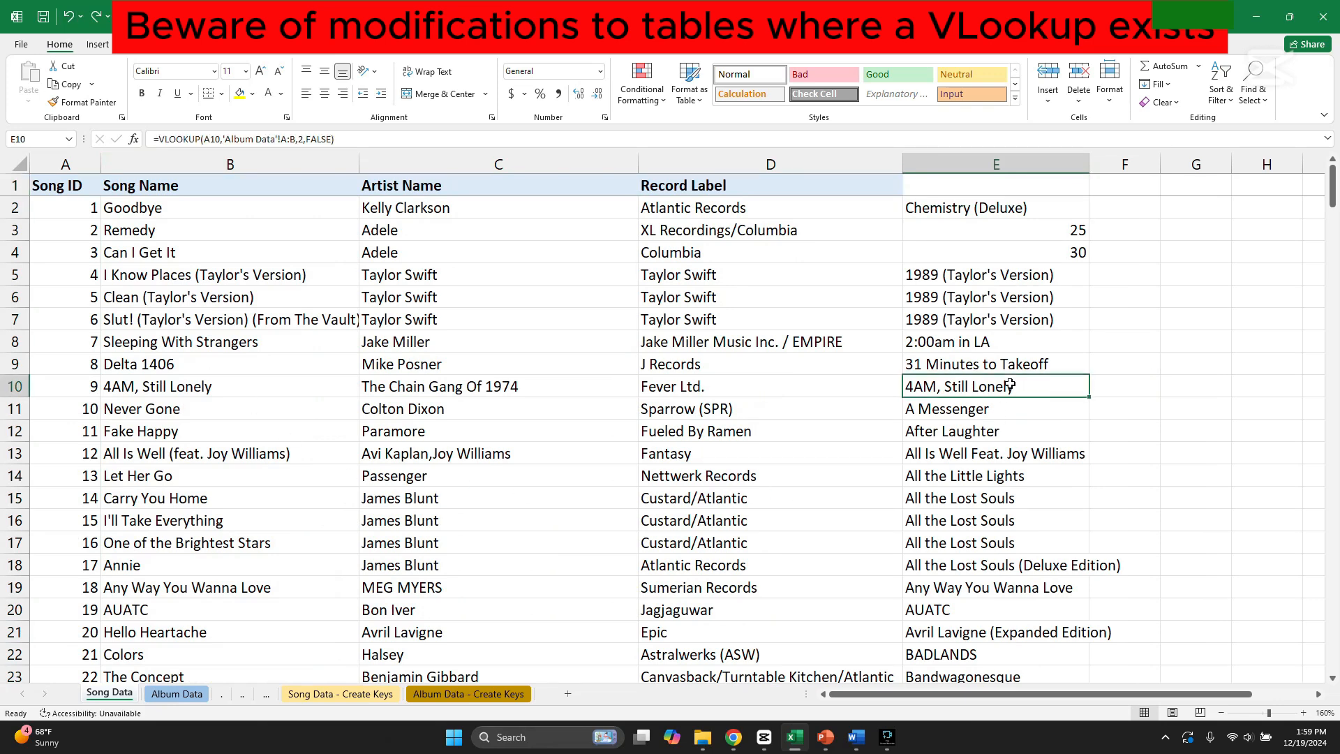
{"action": "left_click", "coordinate": [978, 194]}
{"action": "type", "text": "Album"}
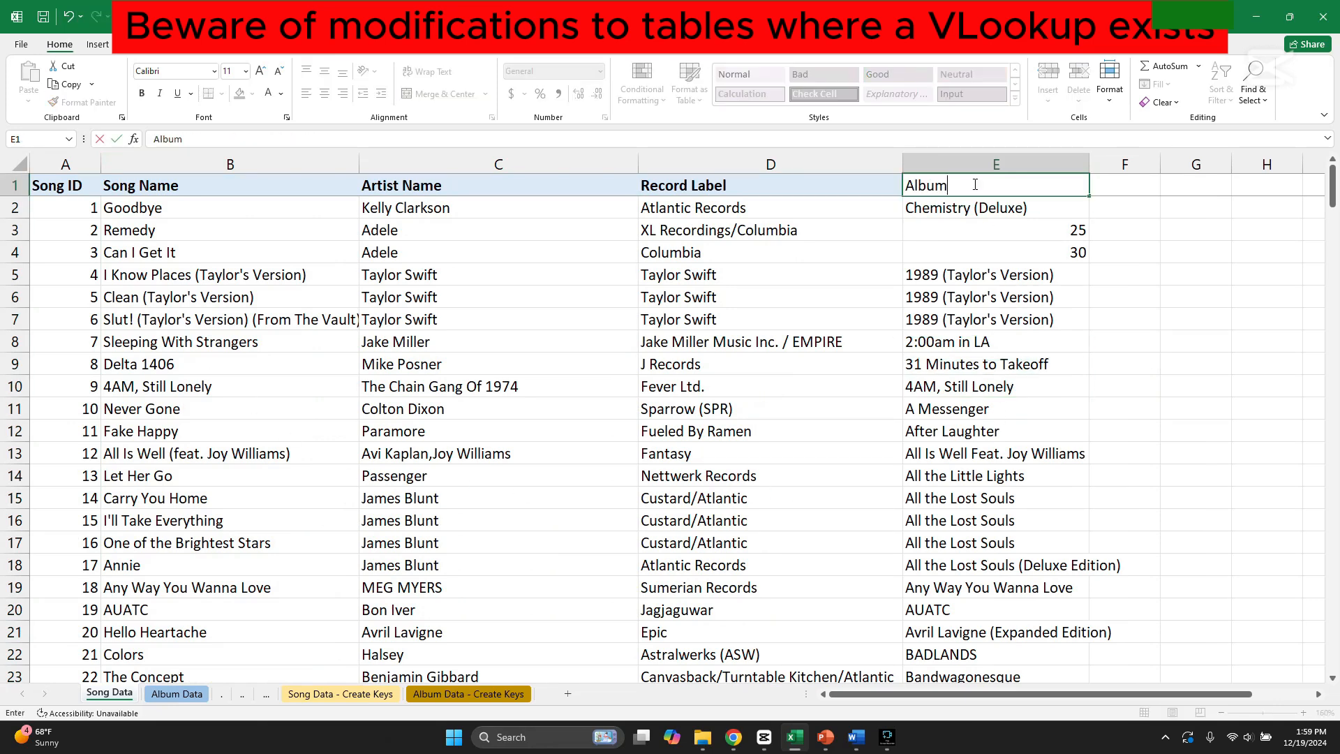
{"action": "key", "text": "ctrl+Return"}
Replace the VLOOKUP formulas in E2:E251 with their results by copying the range and pasting it as values in place
{"action": "left_click", "coordinate": [999, 216]}
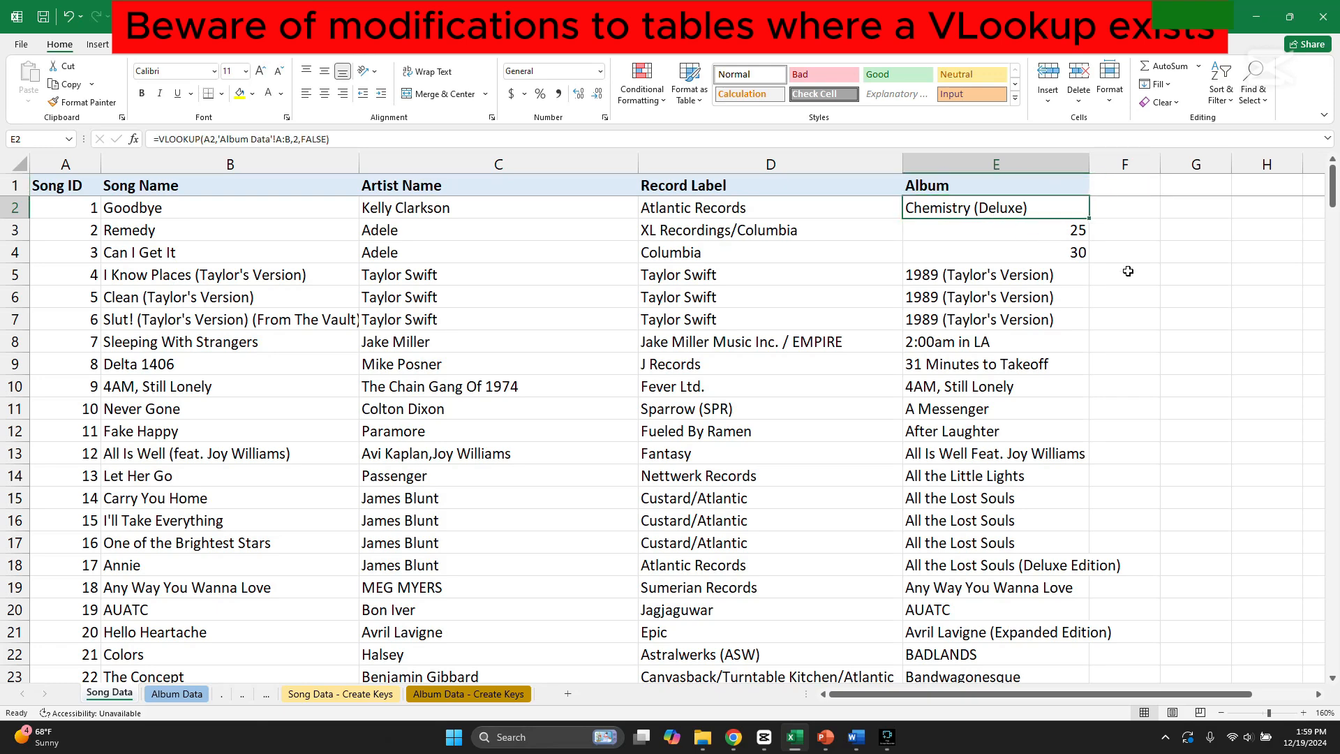
{"action": "key", "text": "ctrl+shift+Down"}
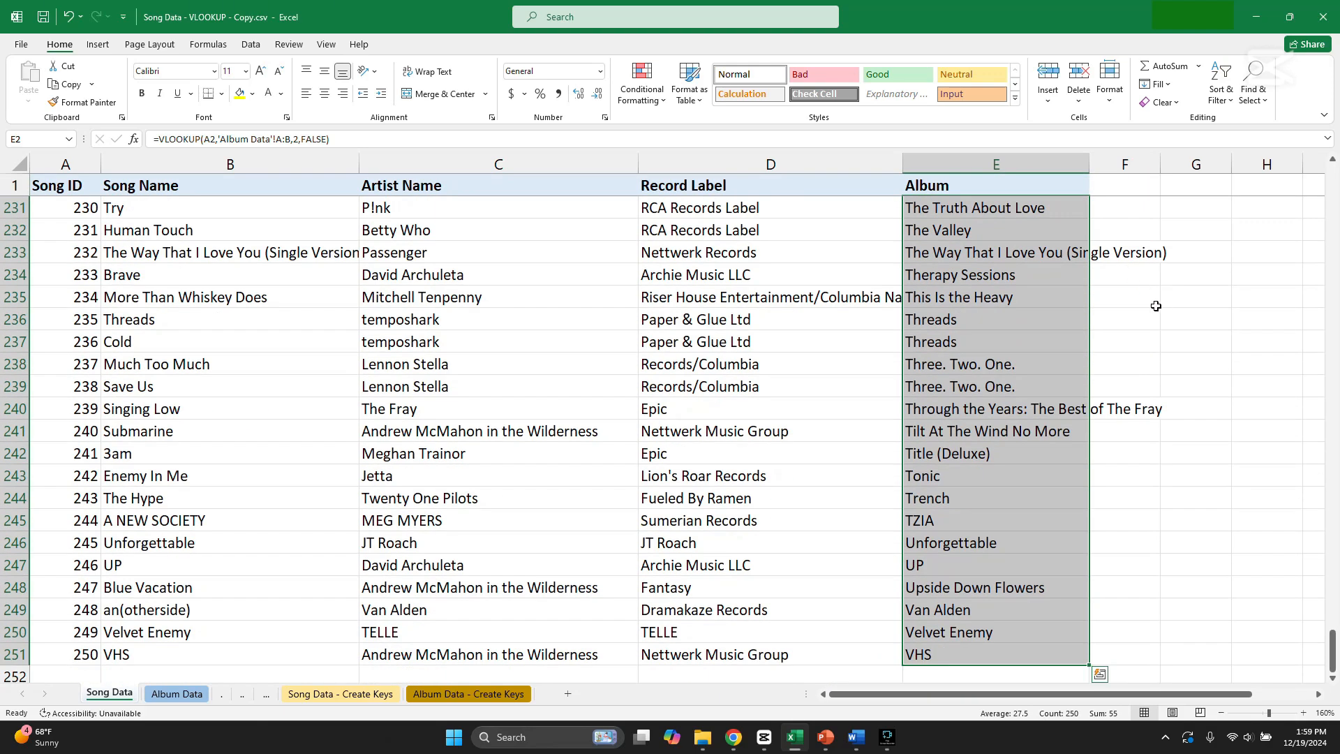
{"action": "key", "text": "ctrl+c"}
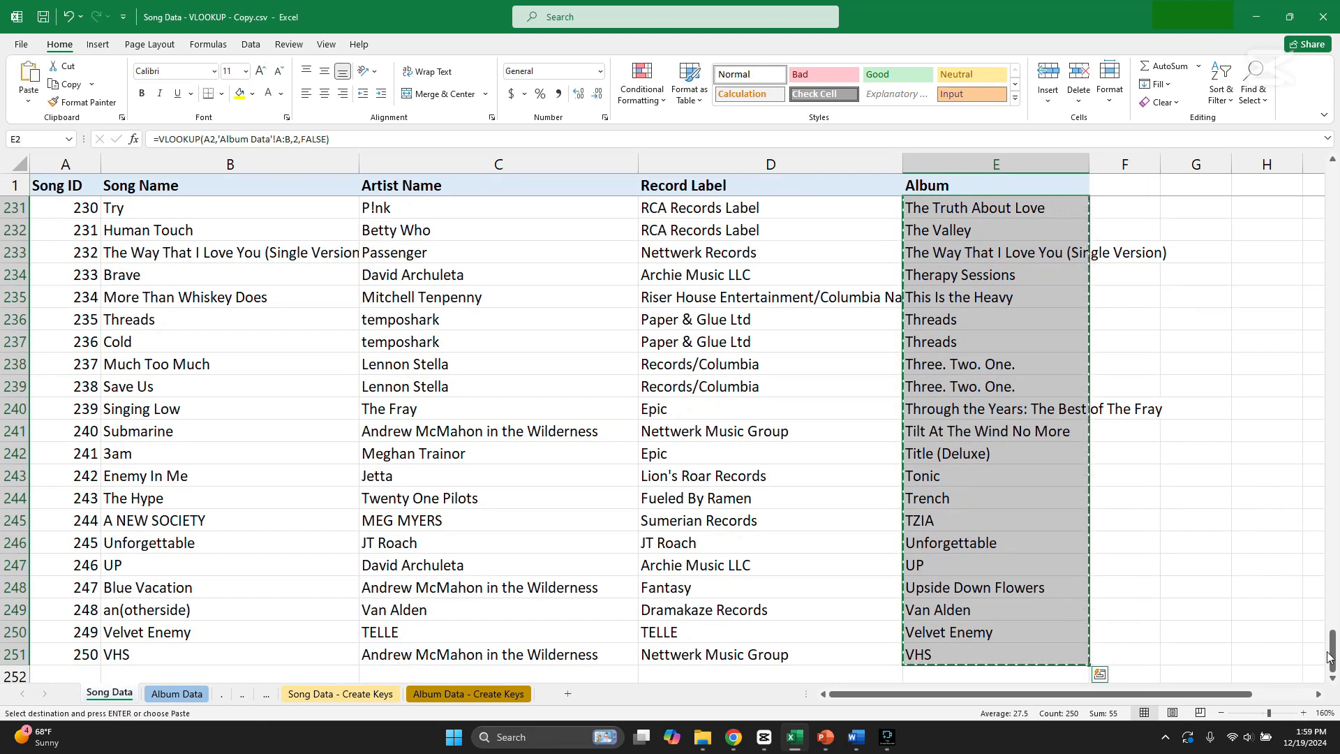
{"action": "left_click_drag", "start_coordinate": [1330, 656], "coordinate": [1331, 183]}
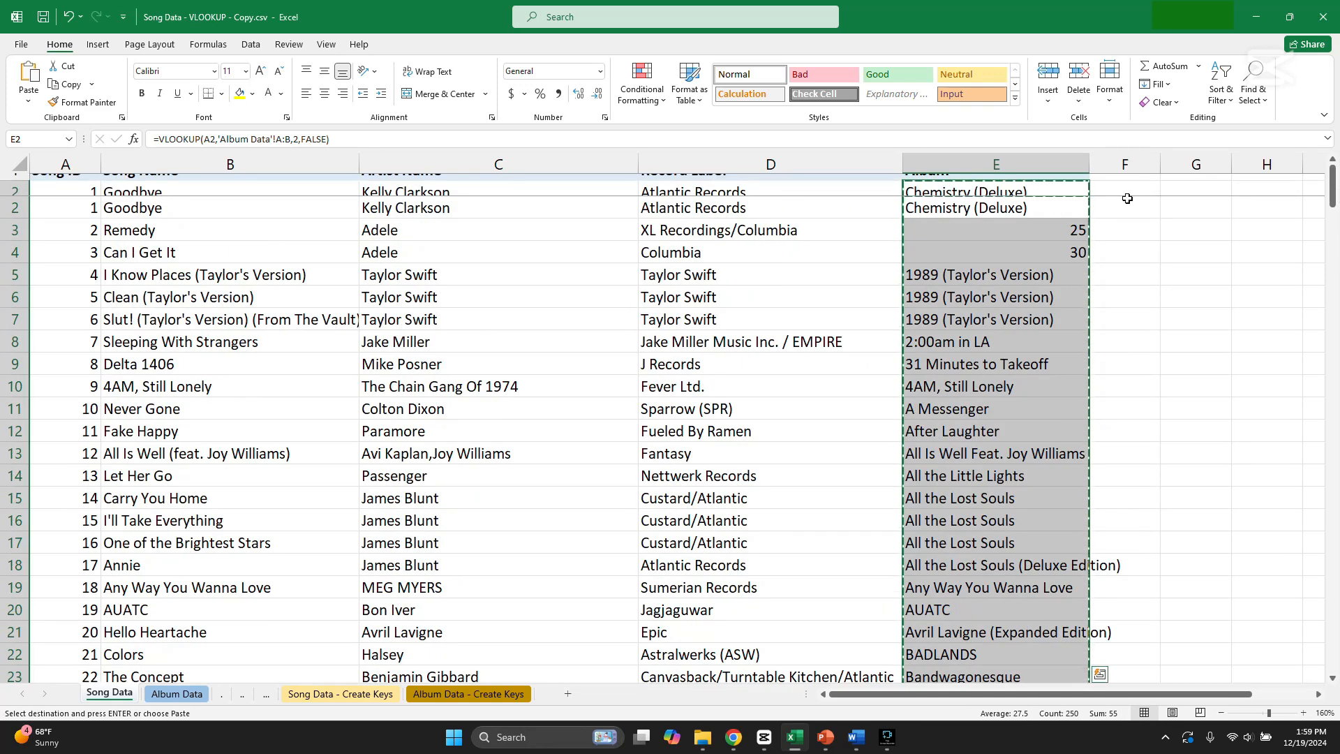
{"action": "right_click", "coordinate": [1016, 206]}
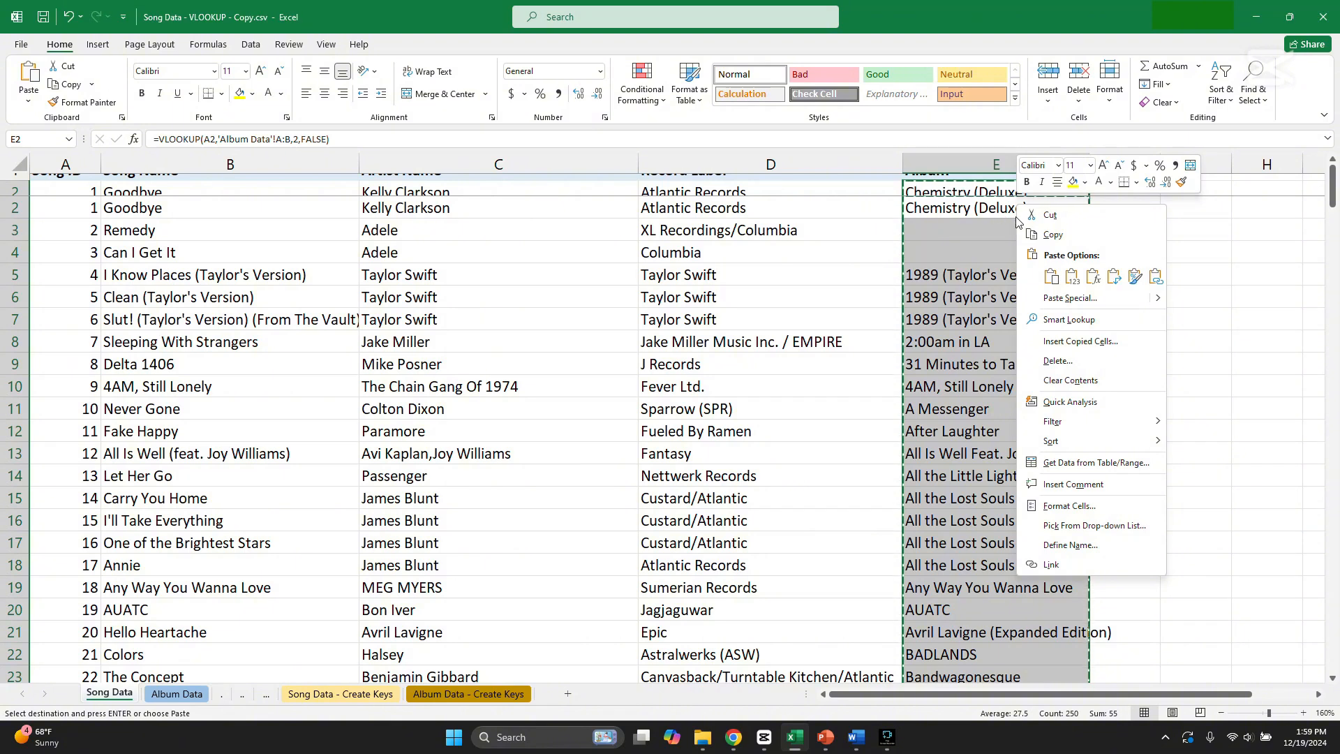
{"action": "left_click", "coordinate": [1073, 277]}
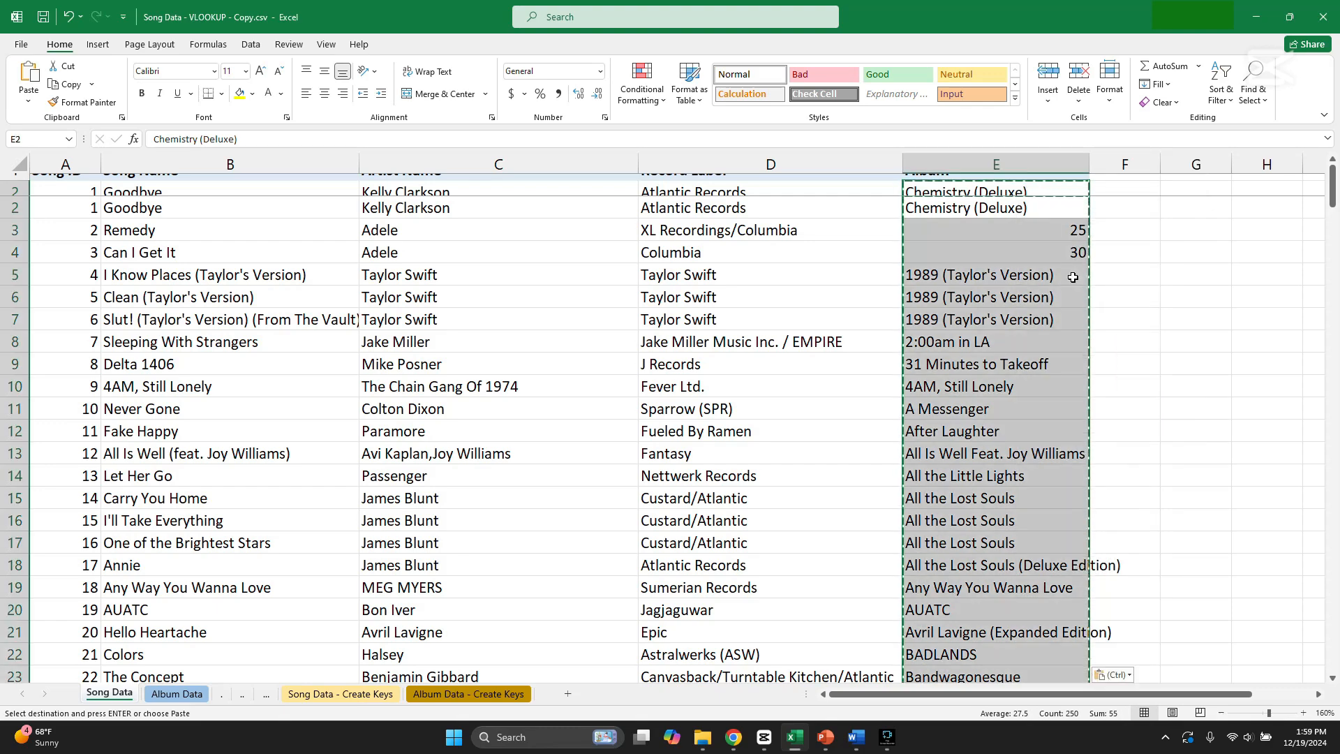
Glance at the Album Data sheet, clear the copy selection and inspect the contents of several Album cells on Song Data down to row 29
{"action": "left_click", "coordinate": [176, 693]}
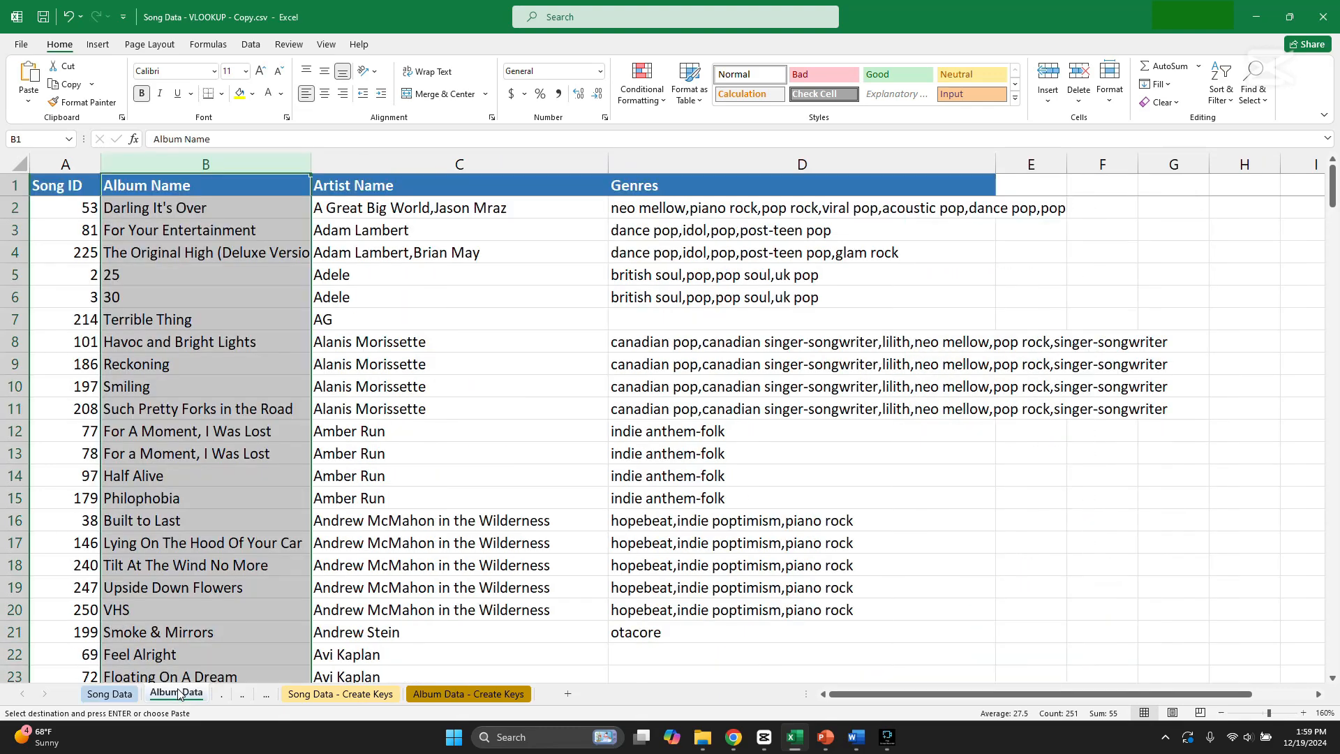
{"action": "left_click", "coordinate": [333, 402]}
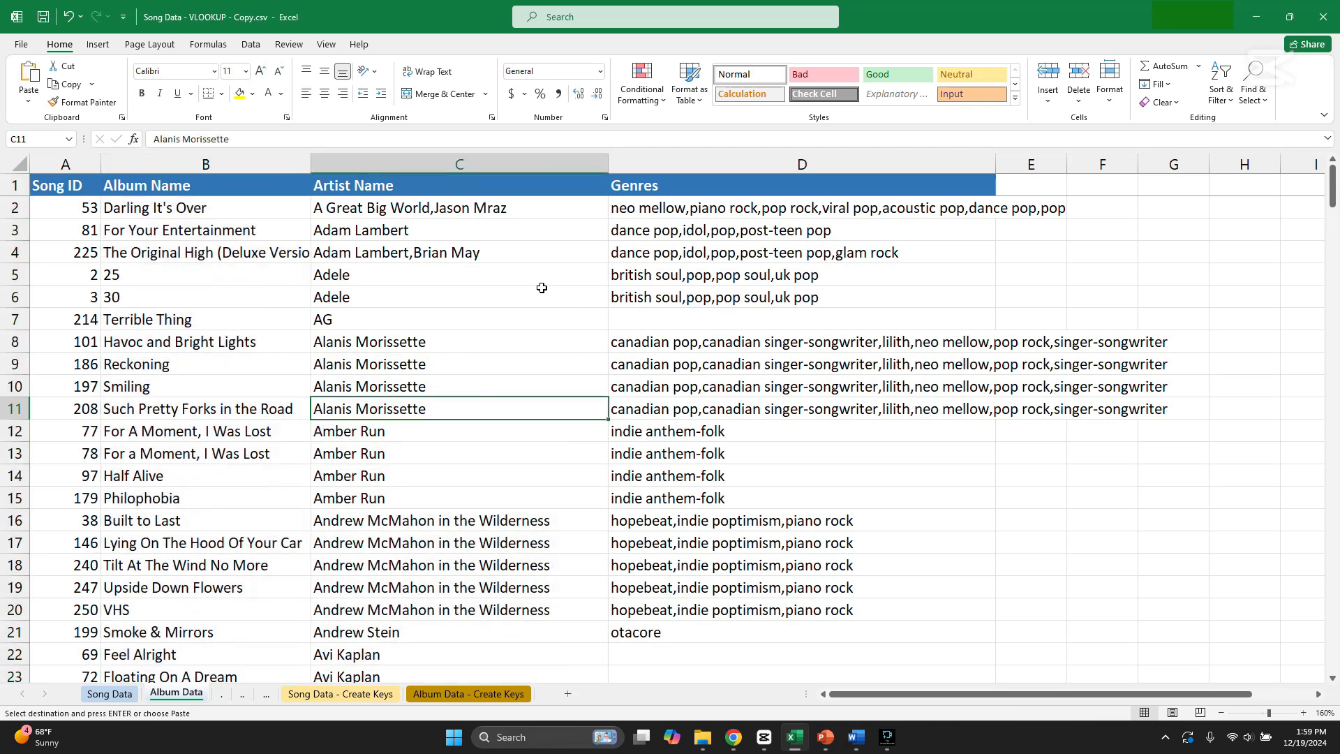
{"action": "left_click", "coordinate": [301, 435]}
{"action": "left_click", "coordinate": [112, 693]}
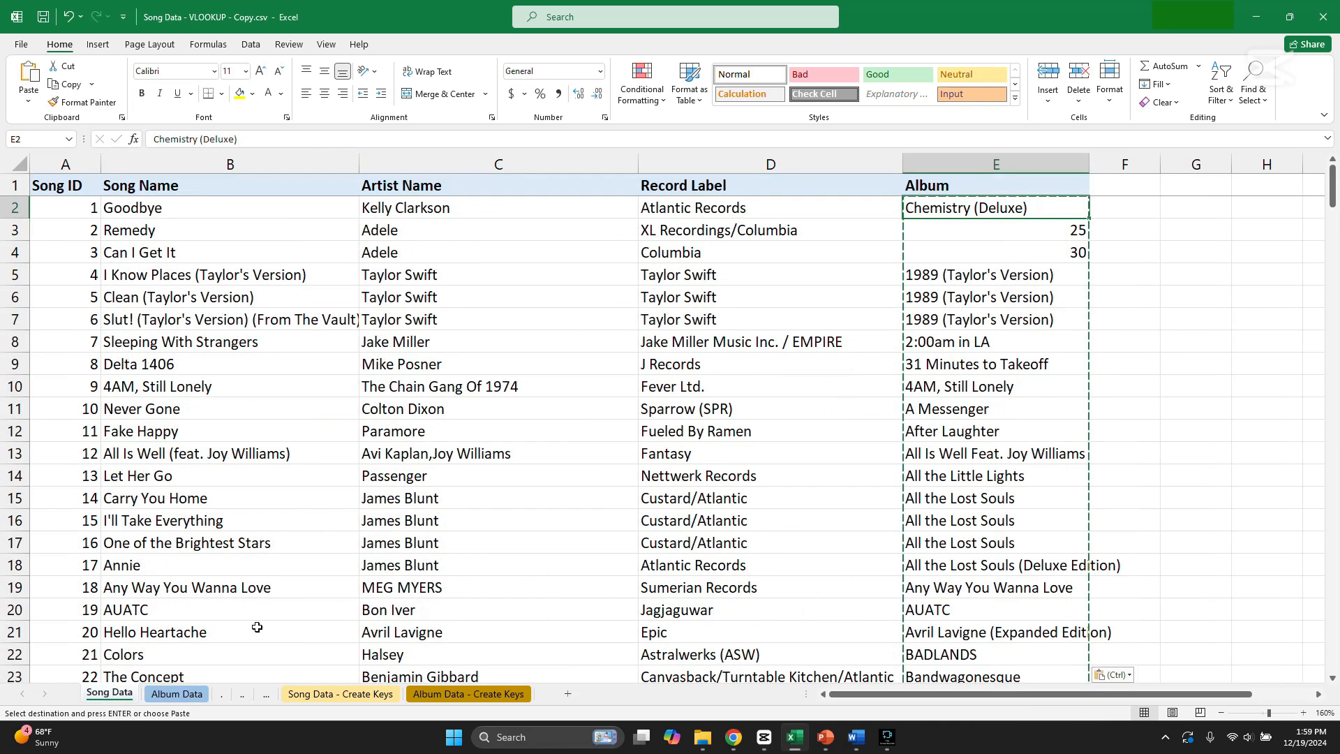
{"action": "left_click", "coordinate": [1069, 253]}
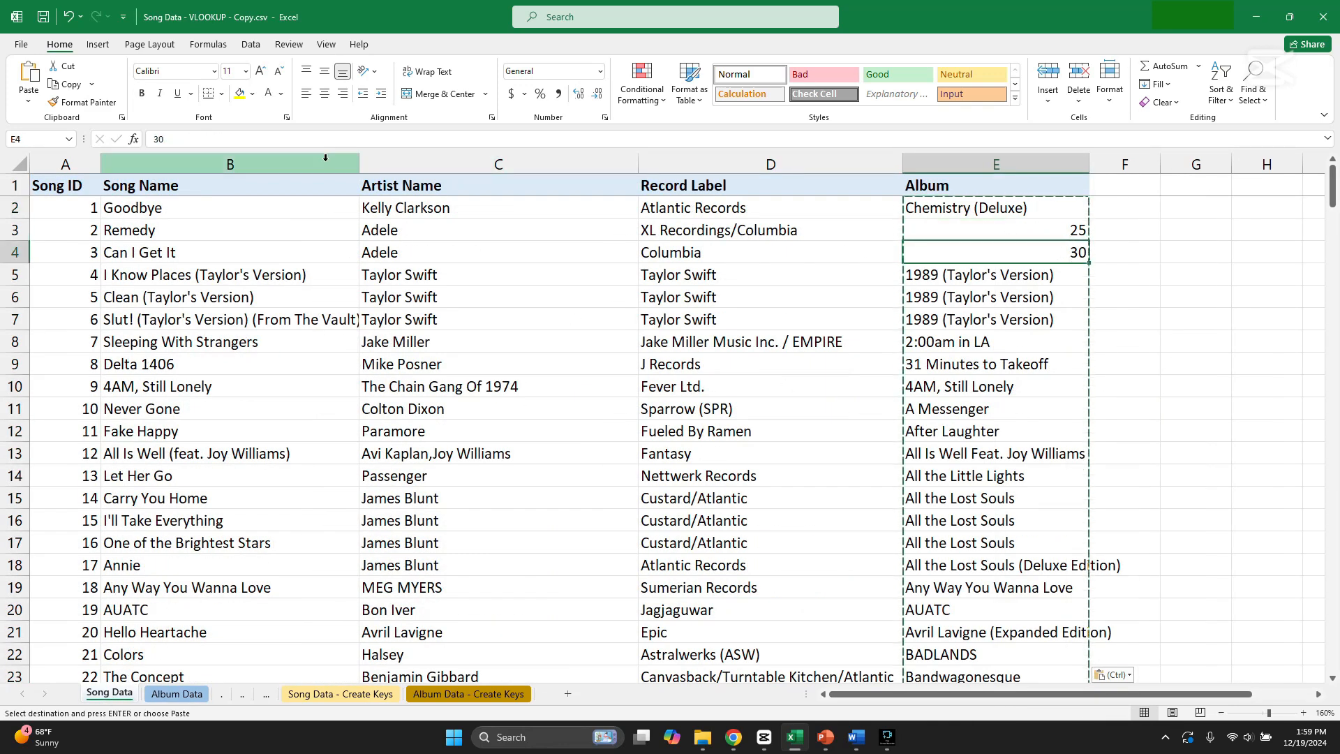
{"action": "key", "text": "Escape"}
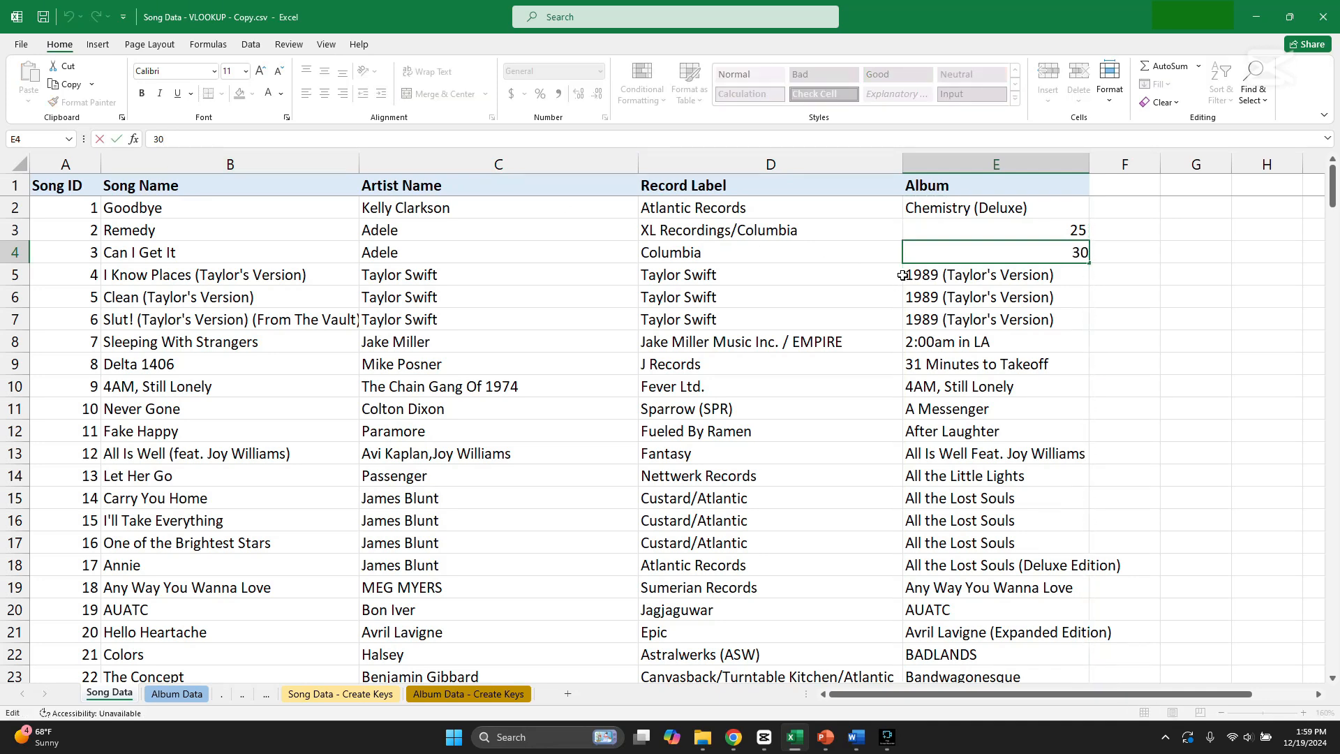
{"action": "left_click", "coordinate": [988, 280]}
{"action": "left_click", "coordinate": [998, 340]}
{"action": "left_click", "coordinate": [994, 404]}
{"action": "left_click", "coordinate": [992, 480]}
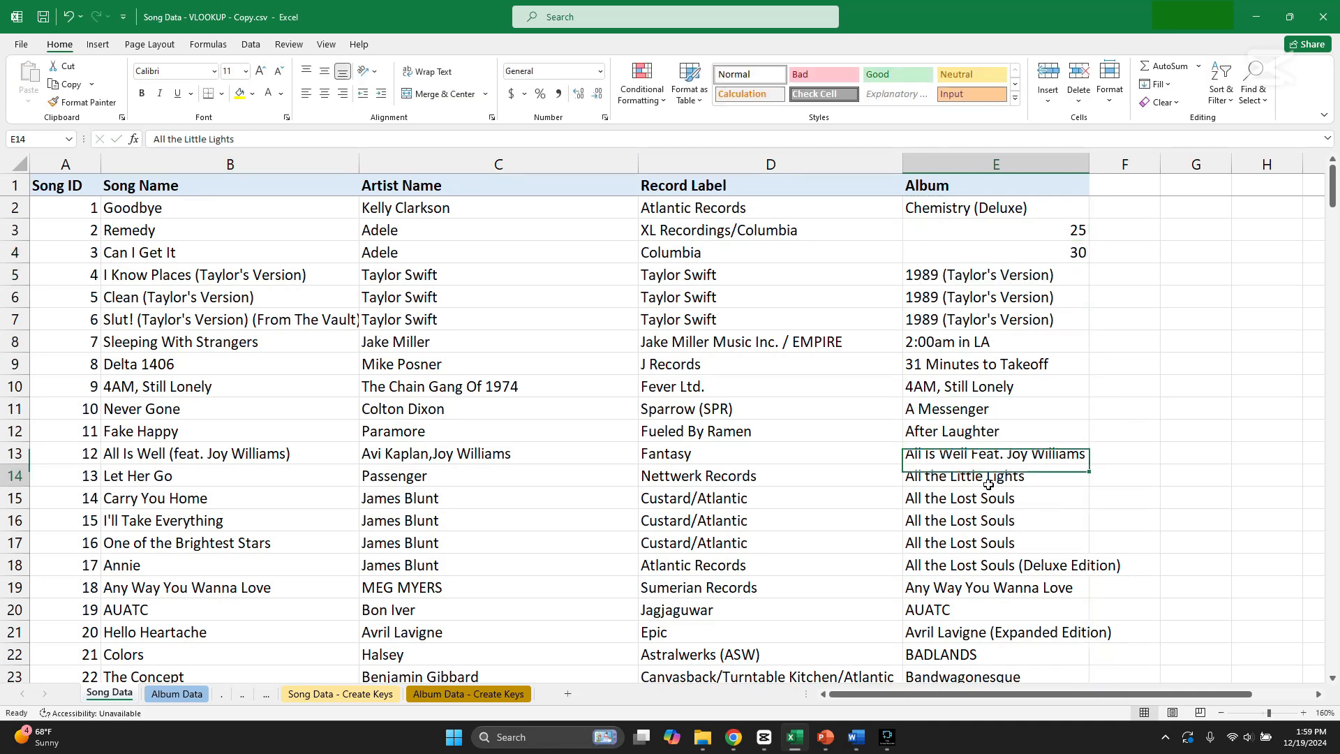
{"action": "left_click", "coordinate": [992, 524]}
{"action": "scroll", "coordinate": [999, 541], "scroll_direction": "down", "scroll_amount": 2}
{"action": "scroll", "coordinate": [999, 541], "scroll_direction": "down", "scroll_amount": 2}
{"action": "left_click", "coordinate": [998, 541]}
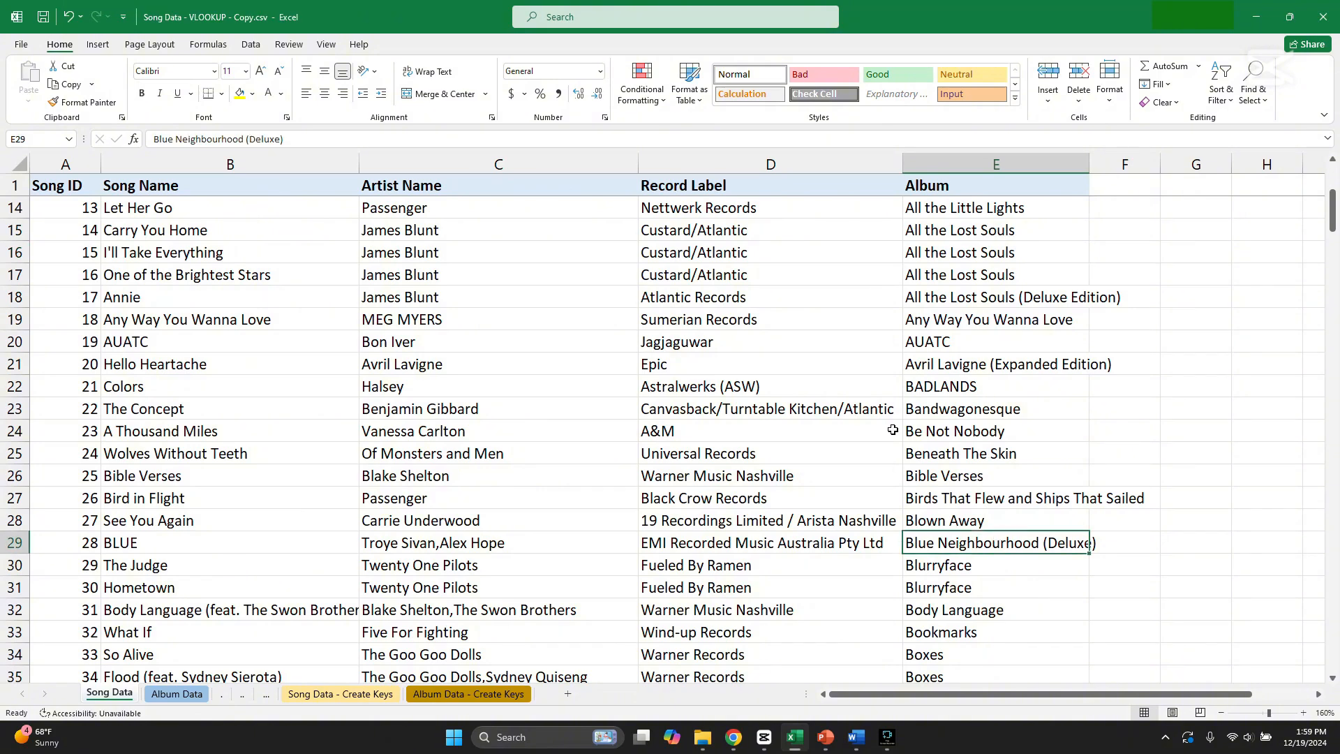
Insert a blank column before Album Name on the Album Data sheet
{"action": "left_click", "coordinate": [177, 693]}
{"action": "left_click", "coordinate": [190, 166]}
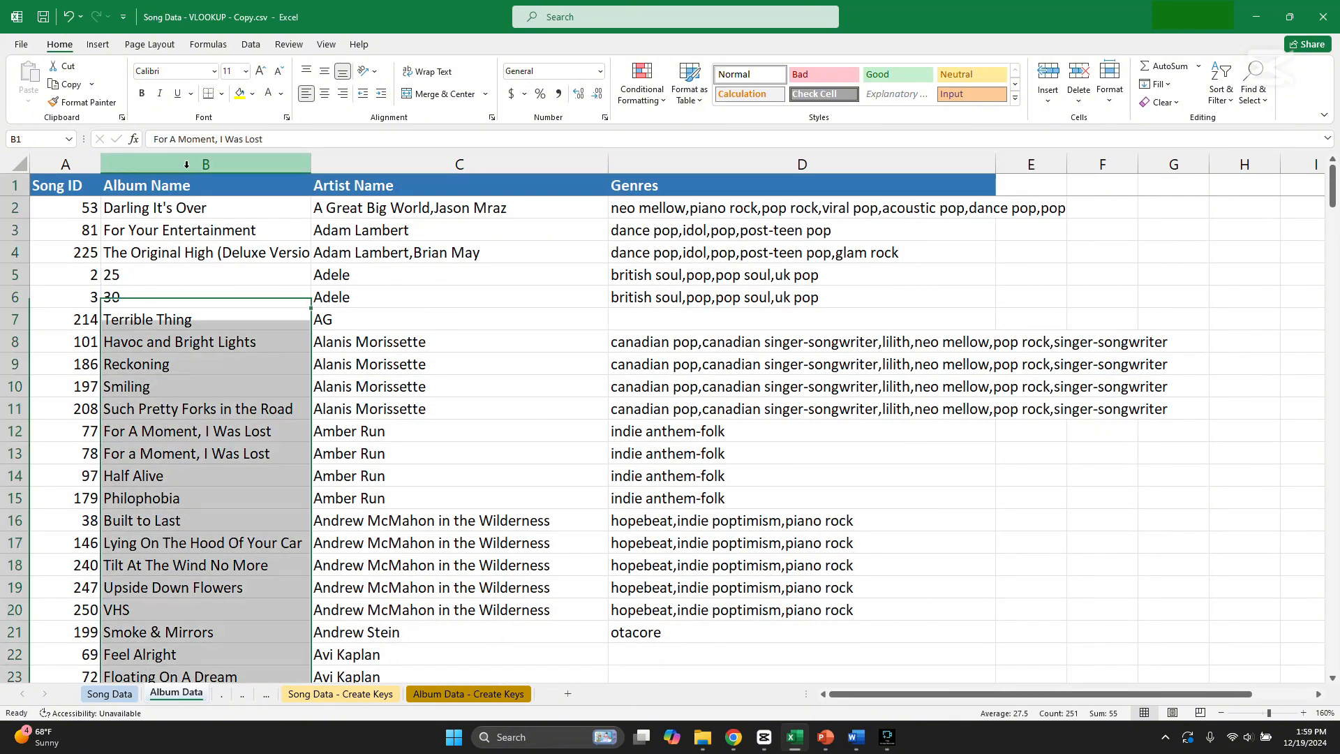
{"action": "right_click", "coordinate": [190, 168]}
{"action": "left_click", "coordinate": [224, 283]}
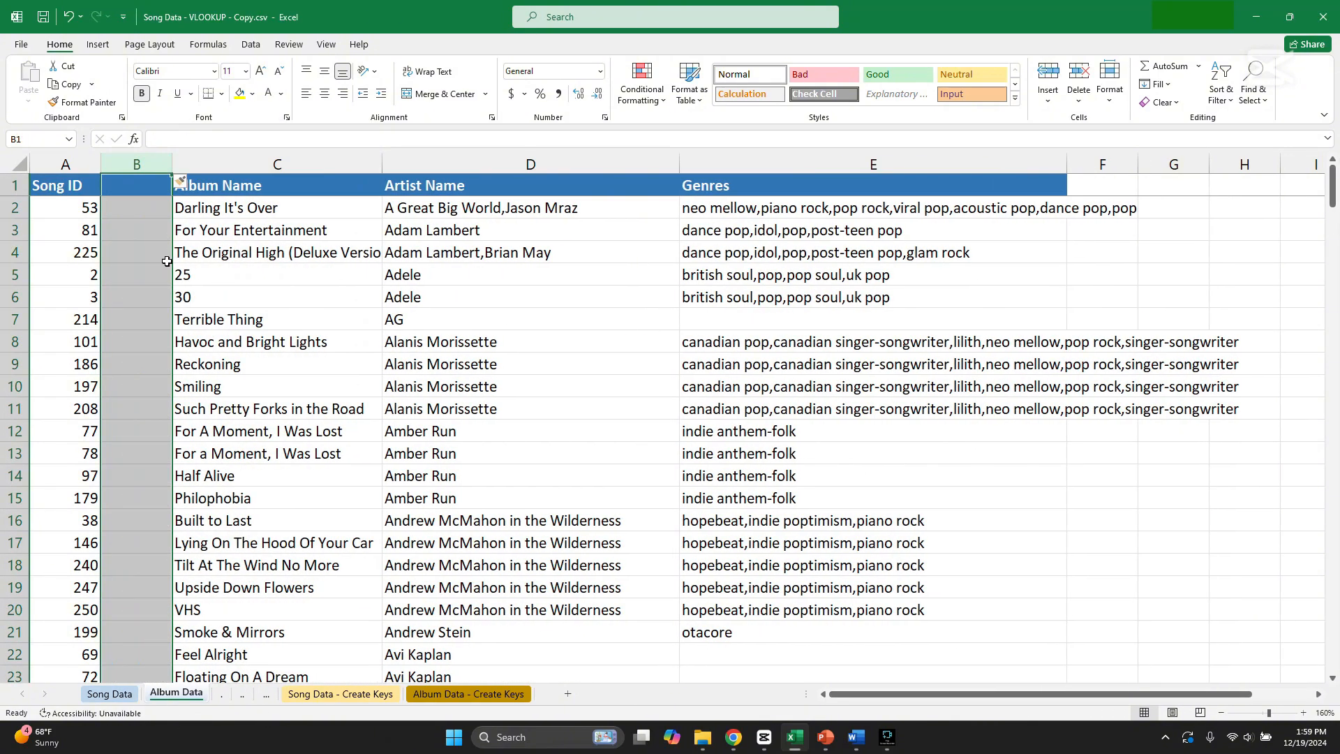
Fill the new blank column with placeholder text: "sdsd" in cell B1 and "sdggsdg" in cell B4
{"action": "left_click", "coordinate": [144, 187]}
{"action": "type", "text": "sdsd"}
{"action": "left_click", "coordinate": [136, 255]}
{"action": "type", "text": "sdggsdg"}
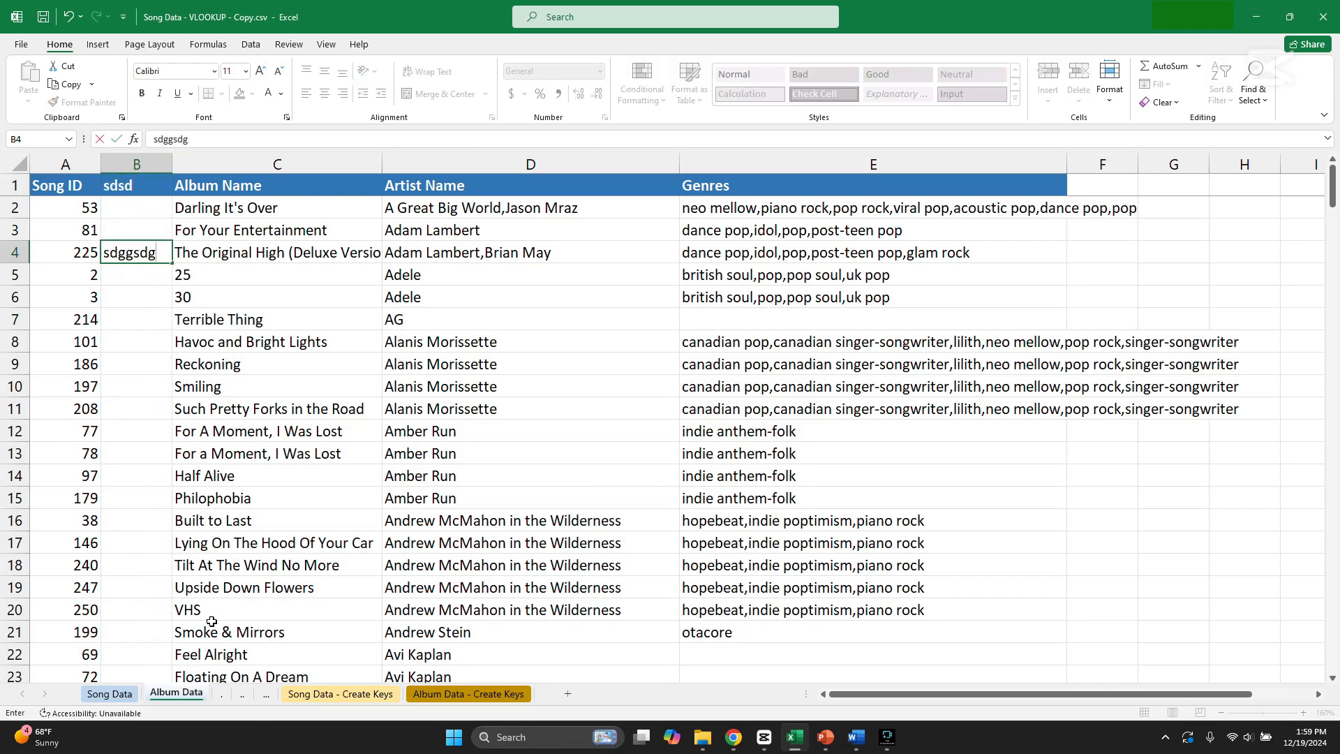
{"action": "left_click", "coordinate": [178, 609]}
Check several Album cells on the Song Data sheet for any effect of the column inserted in Album Data
{"action": "left_click", "coordinate": [133, 694]}
{"action": "left_click", "coordinate": [964, 318]}
{"action": "left_click", "coordinate": [960, 204]}
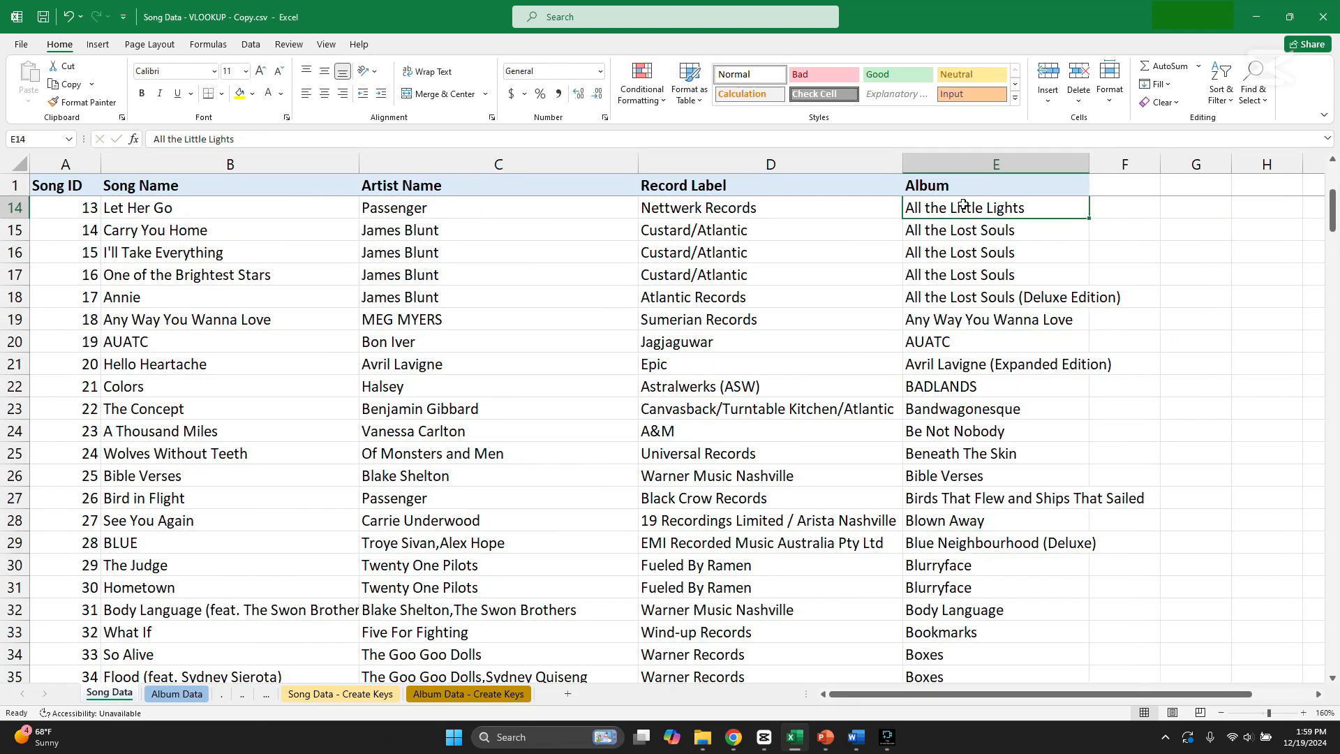
{"action": "scroll", "coordinate": [994, 290], "scroll_direction": "up", "scroll_amount": 4}
{"action": "left_click", "coordinate": [976, 232]}
{"action": "left_click", "coordinate": [972, 211]}
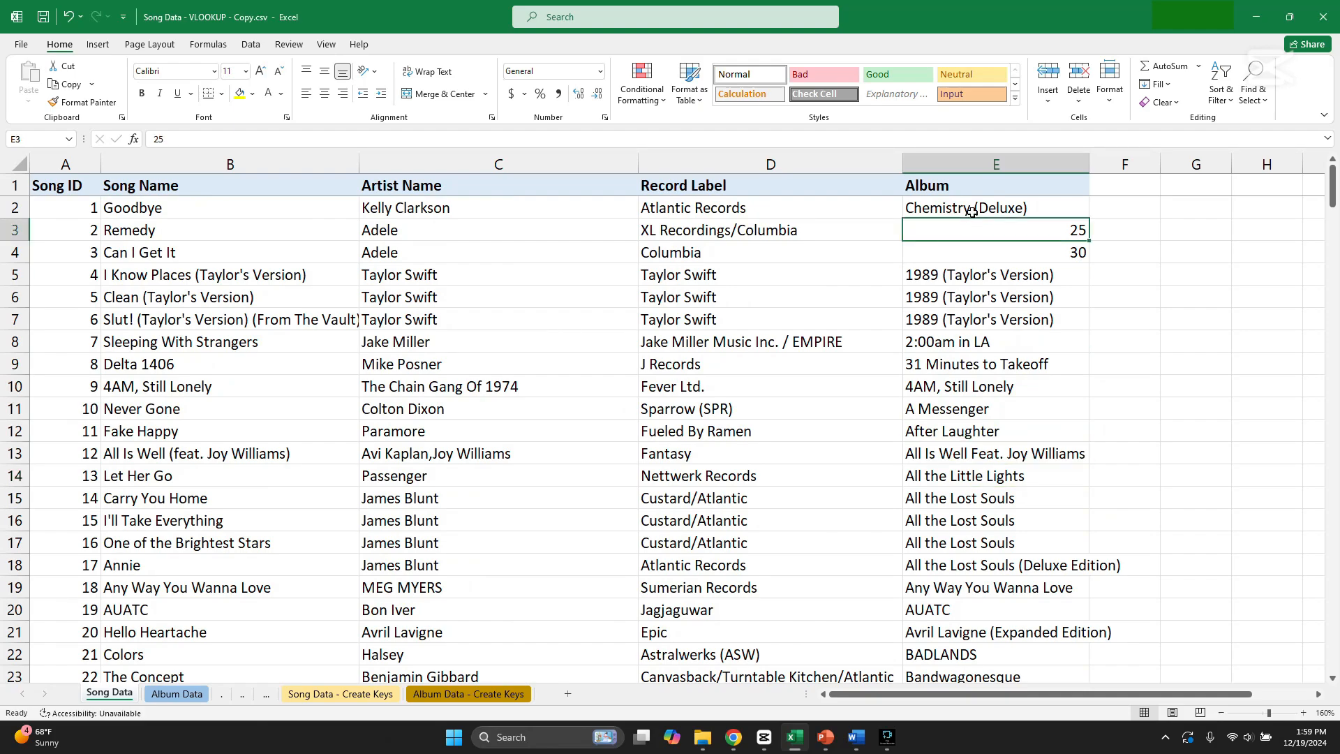
{"action": "left_click", "coordinate": [1002, 345]}
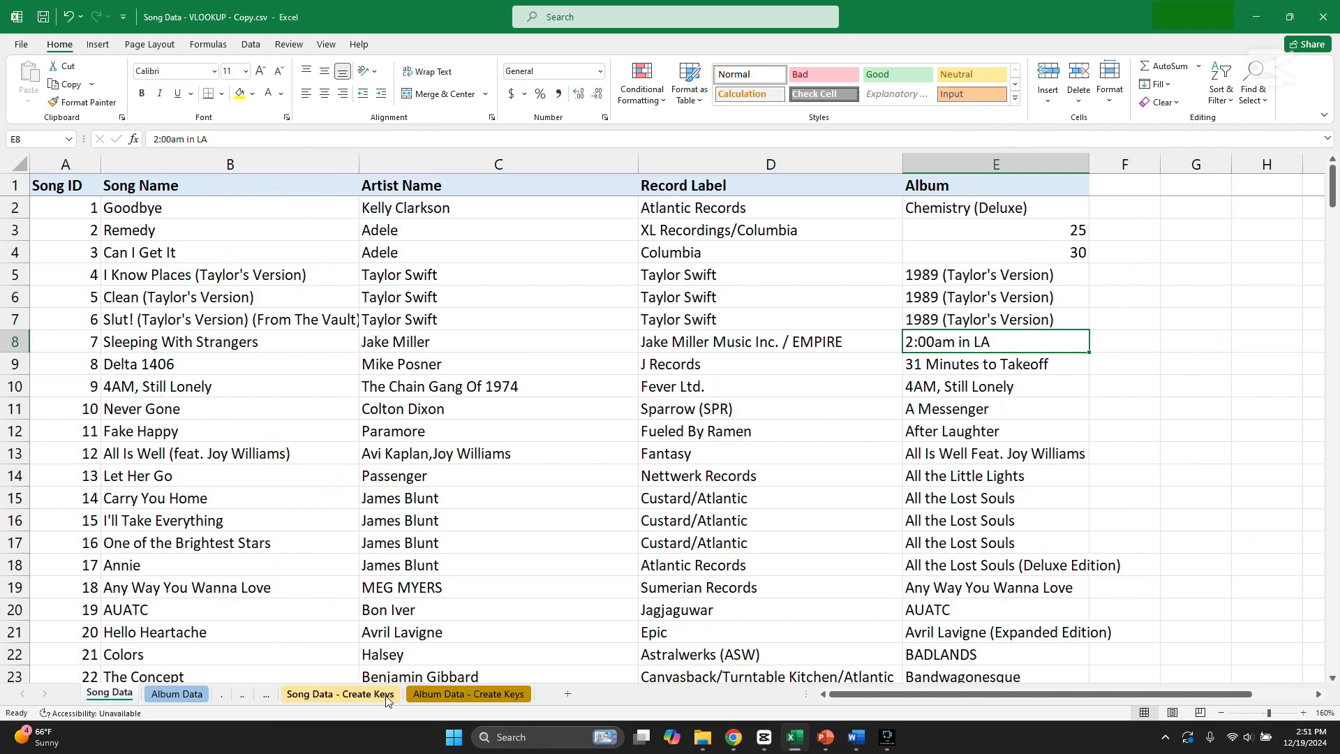
Compare the Song Data - Create Keys and Album Data - Create Keys sheets, focusing on the Song ID and the combined Song ID and Artist Name columns
{"action": "left_click", "coordinate": [370, 695]}
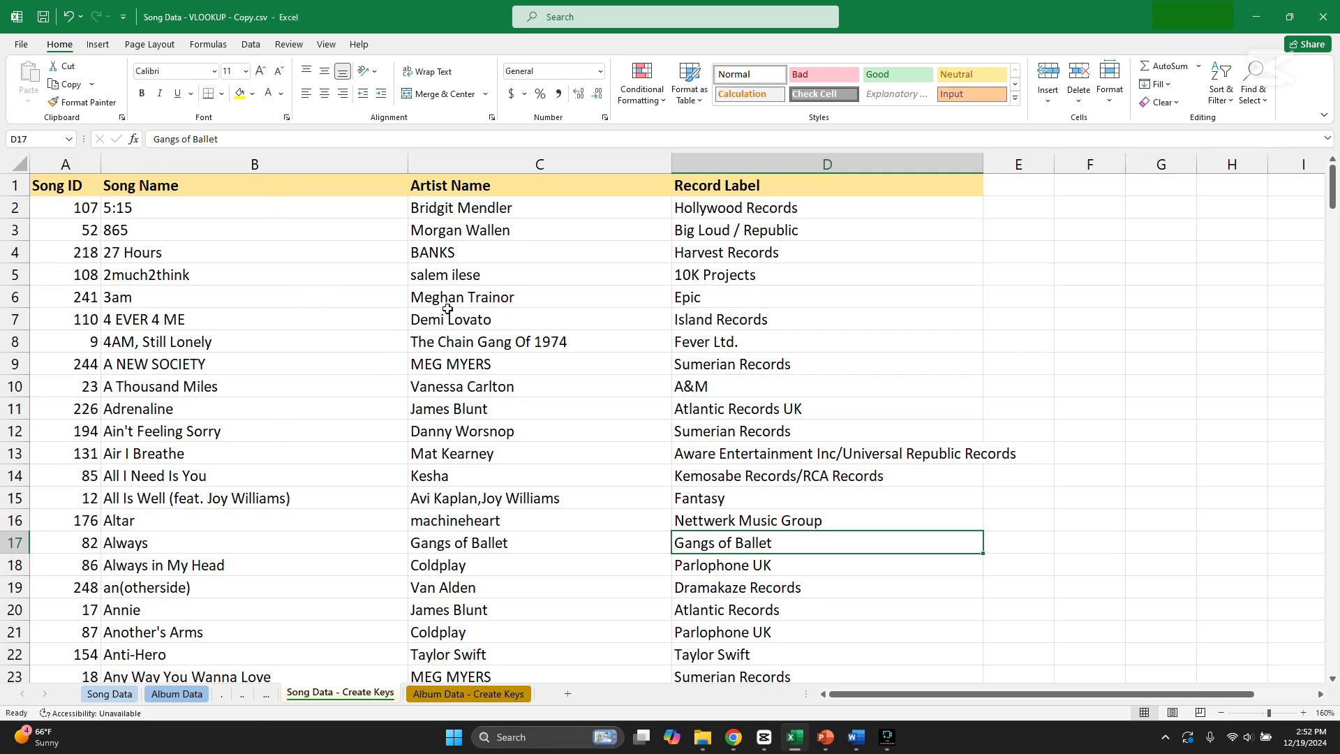
{"action": "left_click", "coordinate": [471, 695]}
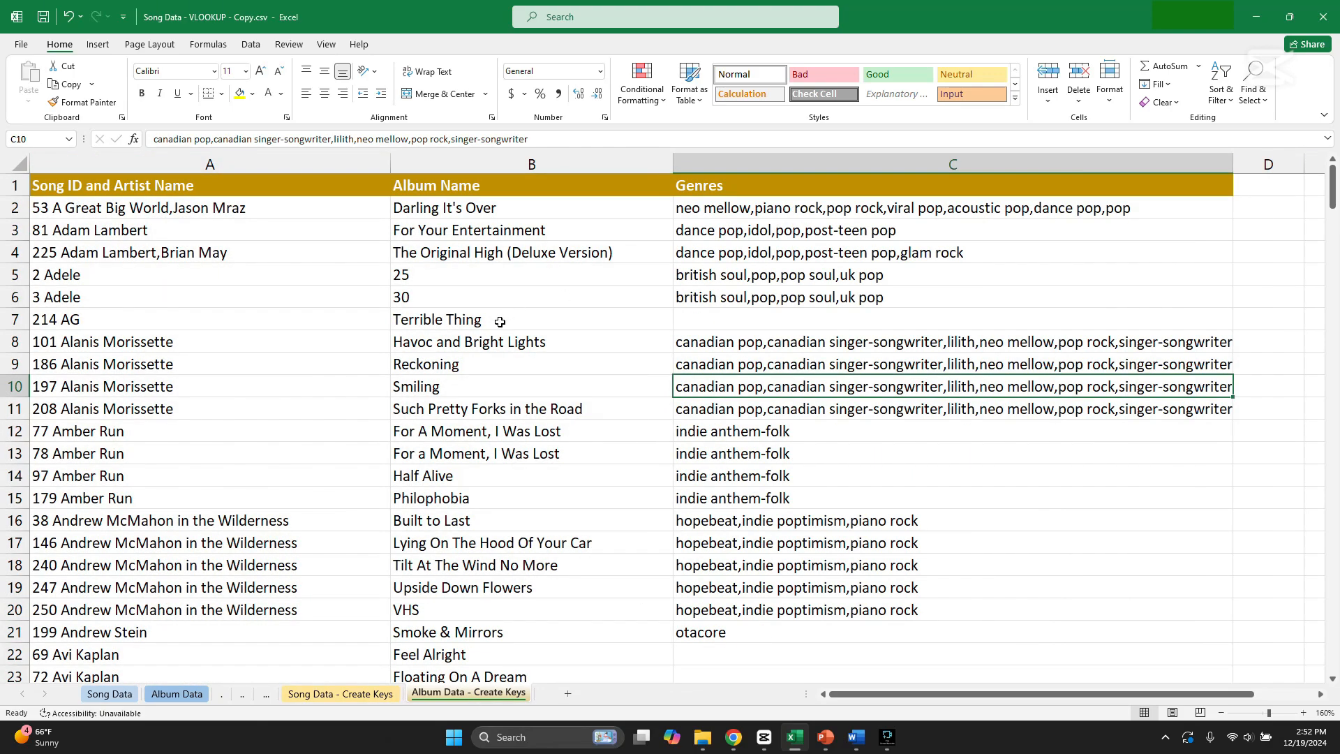
{"action": "left_click", "coordinate": [386, 696]}
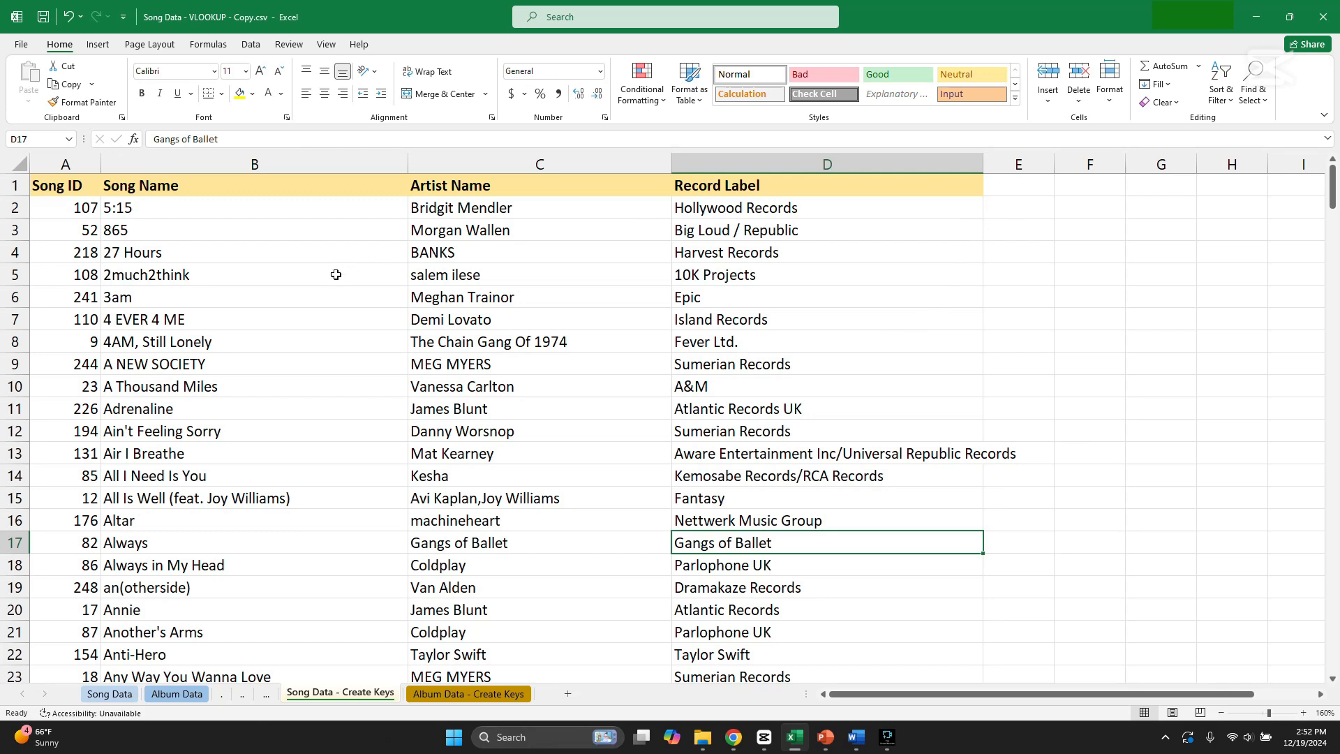
{"action": "left_click", "coordinate": [82, 161]}
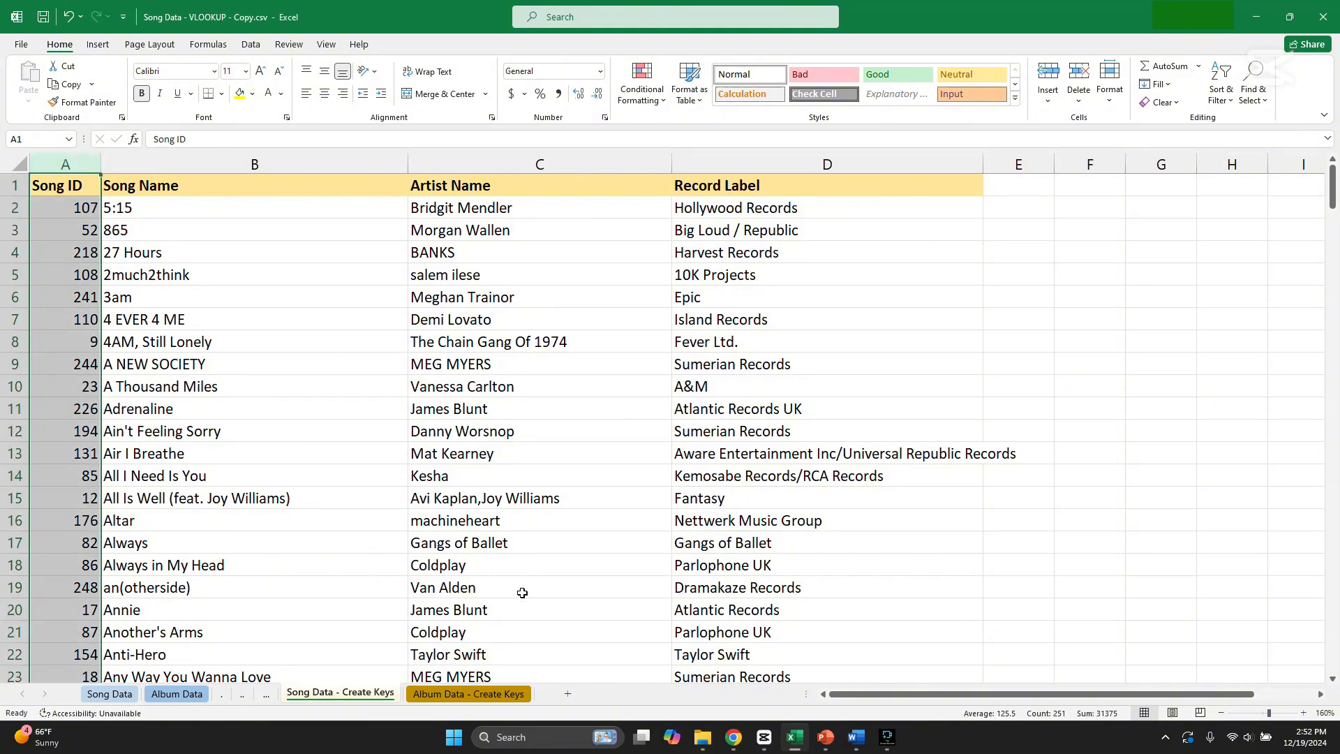
{"action": "left_click", "coordinate": [470, 692]}
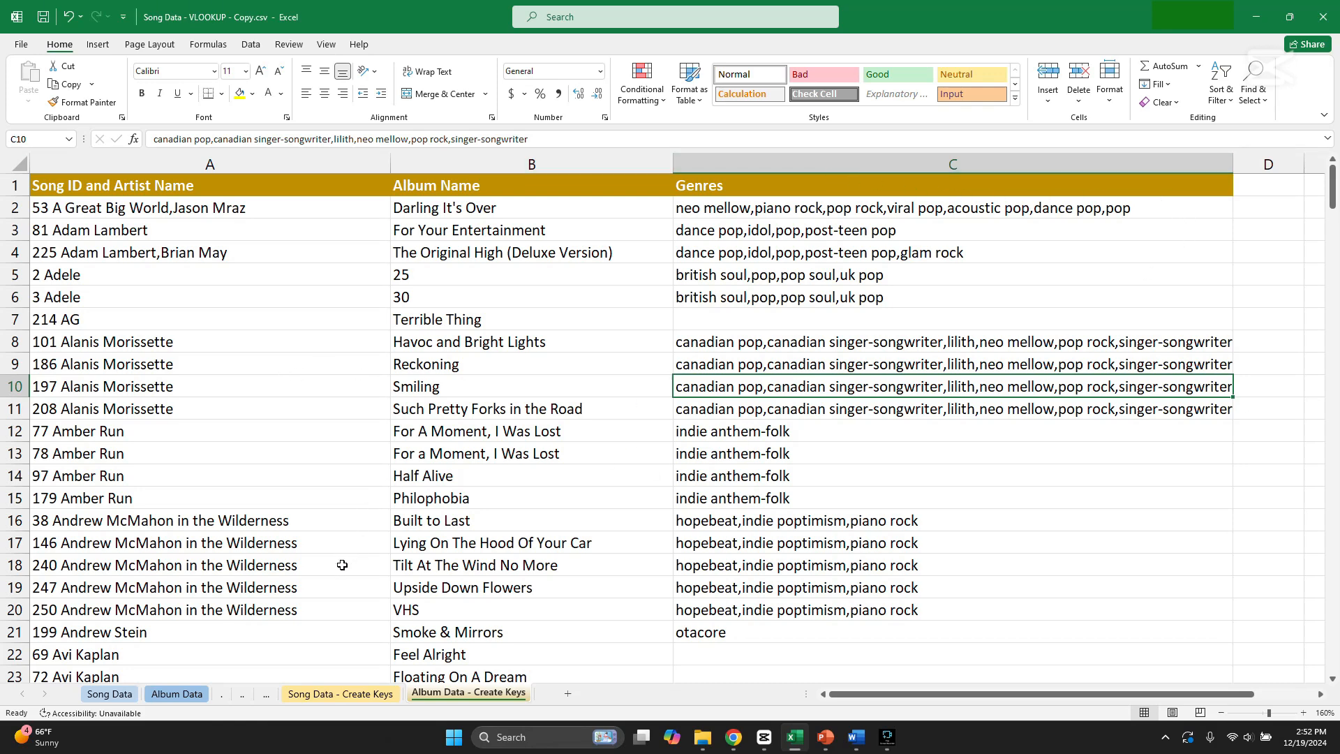
{"action": "left_click", "coordinate": [354, 694]}
{"action": "left_click", "coordinate": [464, 693]}
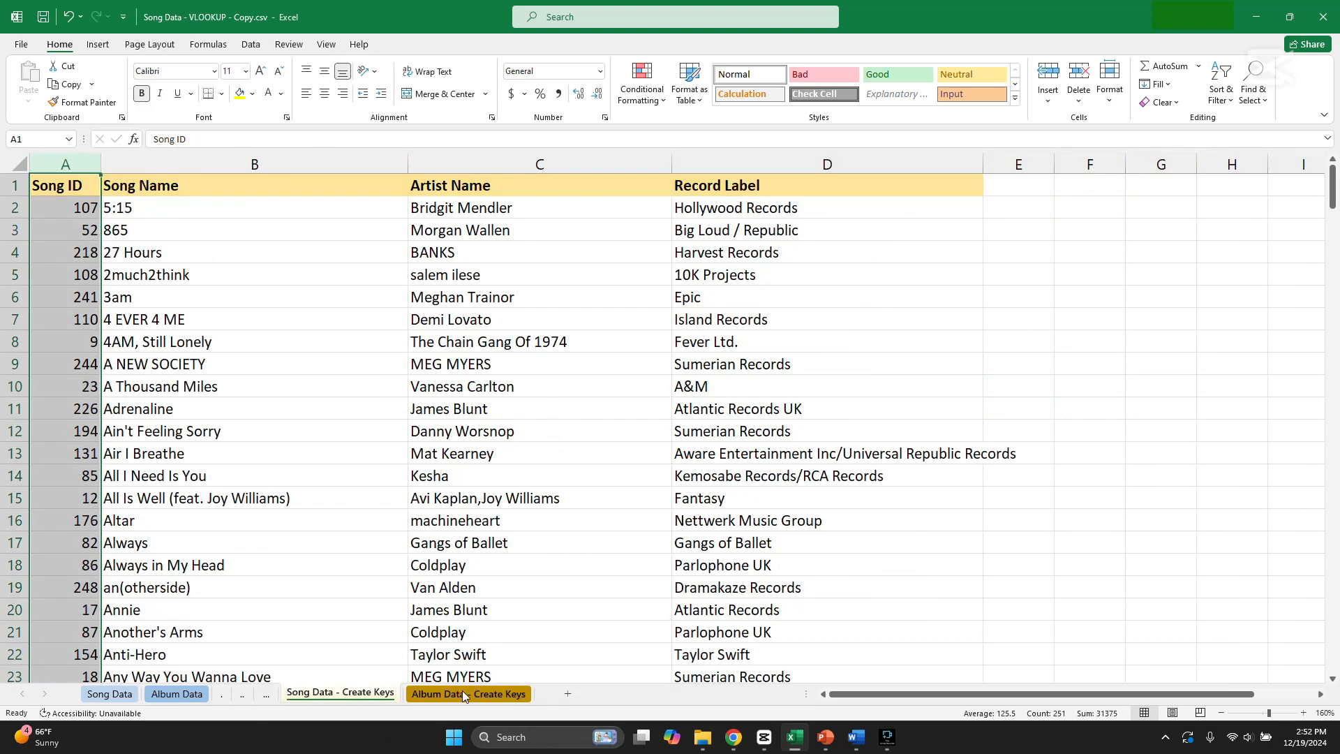
{"action": "left_click", "coordinate": [372, 693]}
{"action": "left_click", "coordinate": [1009, 519]}
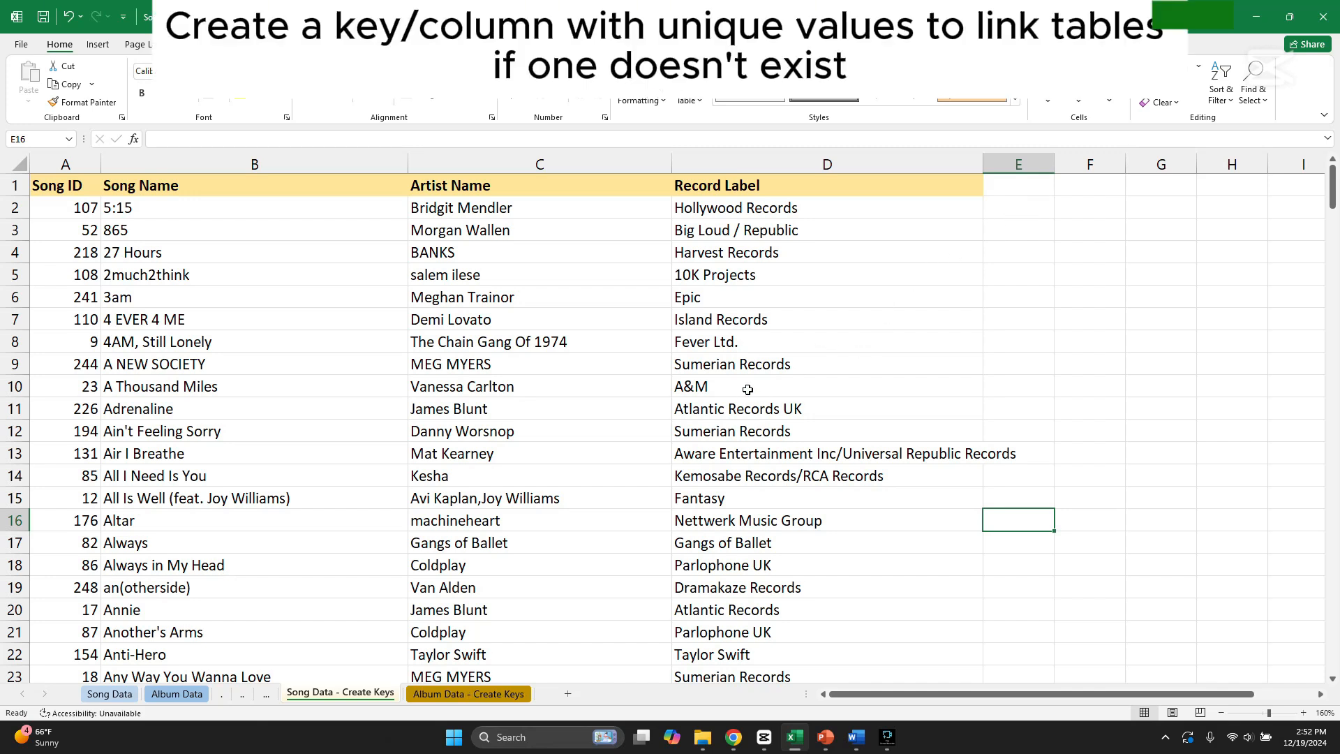
{"action": "left_click", "coordinate": [491, 695]}
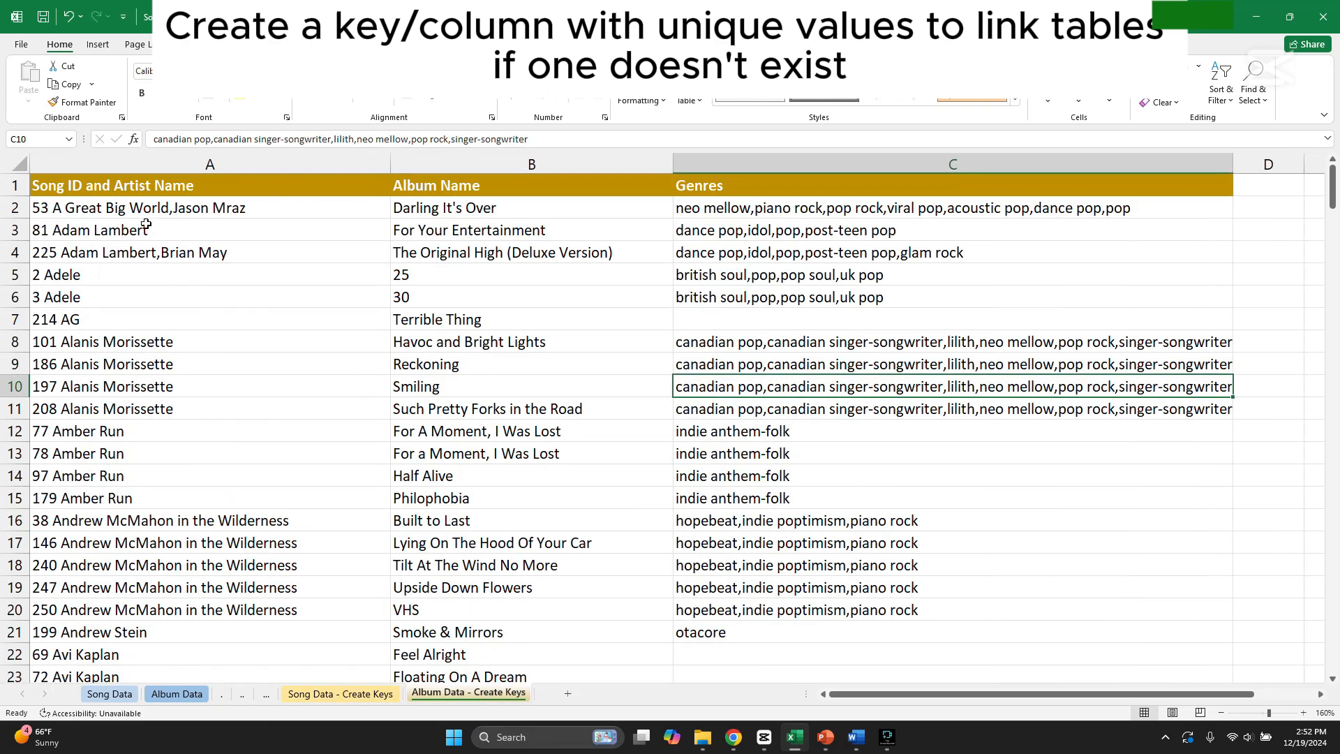
{"action": "left_click", "coordinate": [155, 166]}
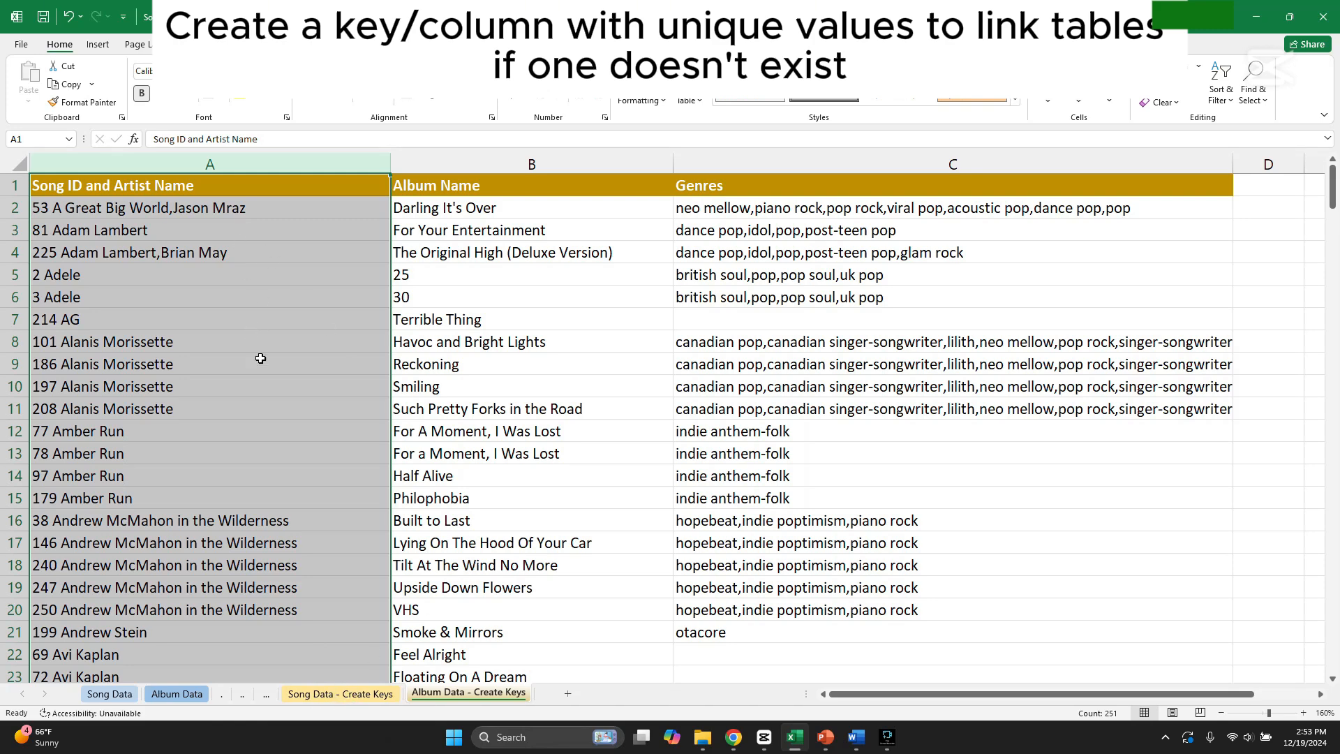
On the Song Data - Create Keys sheet, enter =CONCAT(A2," ",C2) in cell E2 to combine Song ID and Artist Name
{"action": "left_click", "coordinate": [336, 695]}
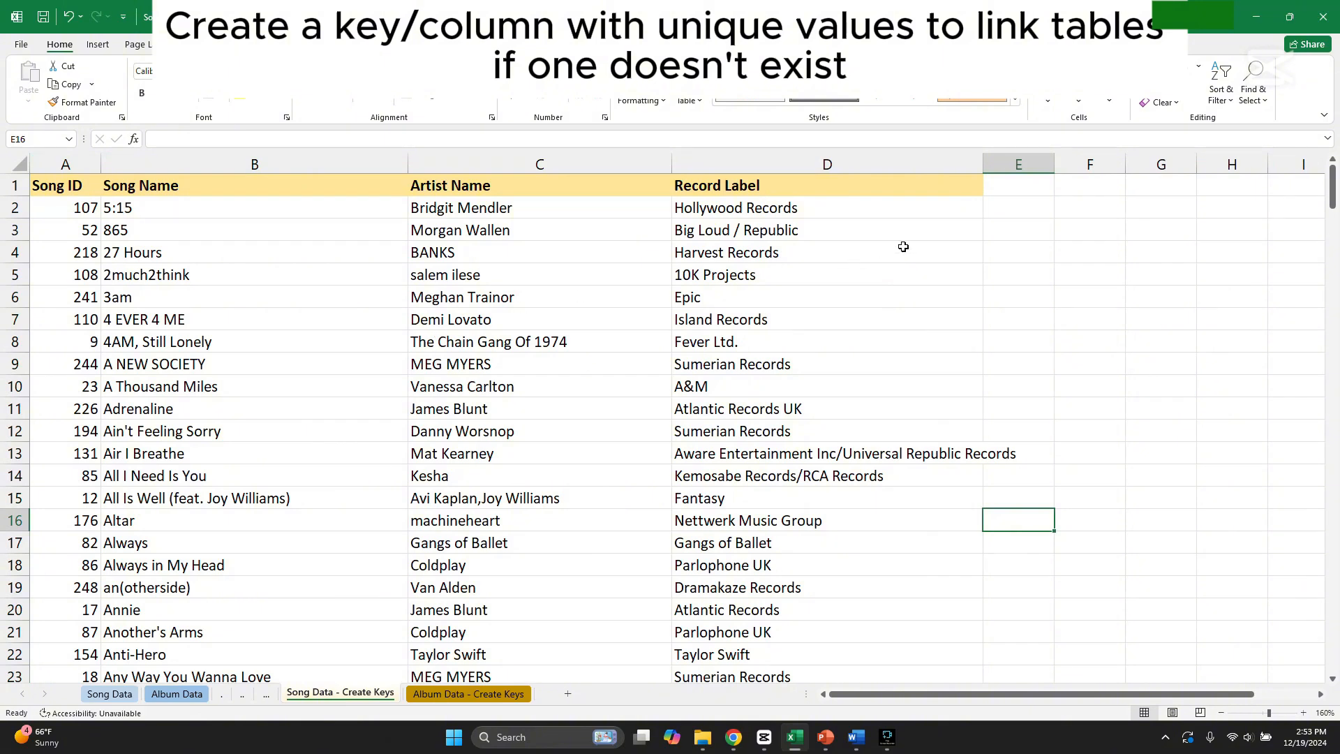
{"action": "left_click", "coordinate": [1005, 214]}
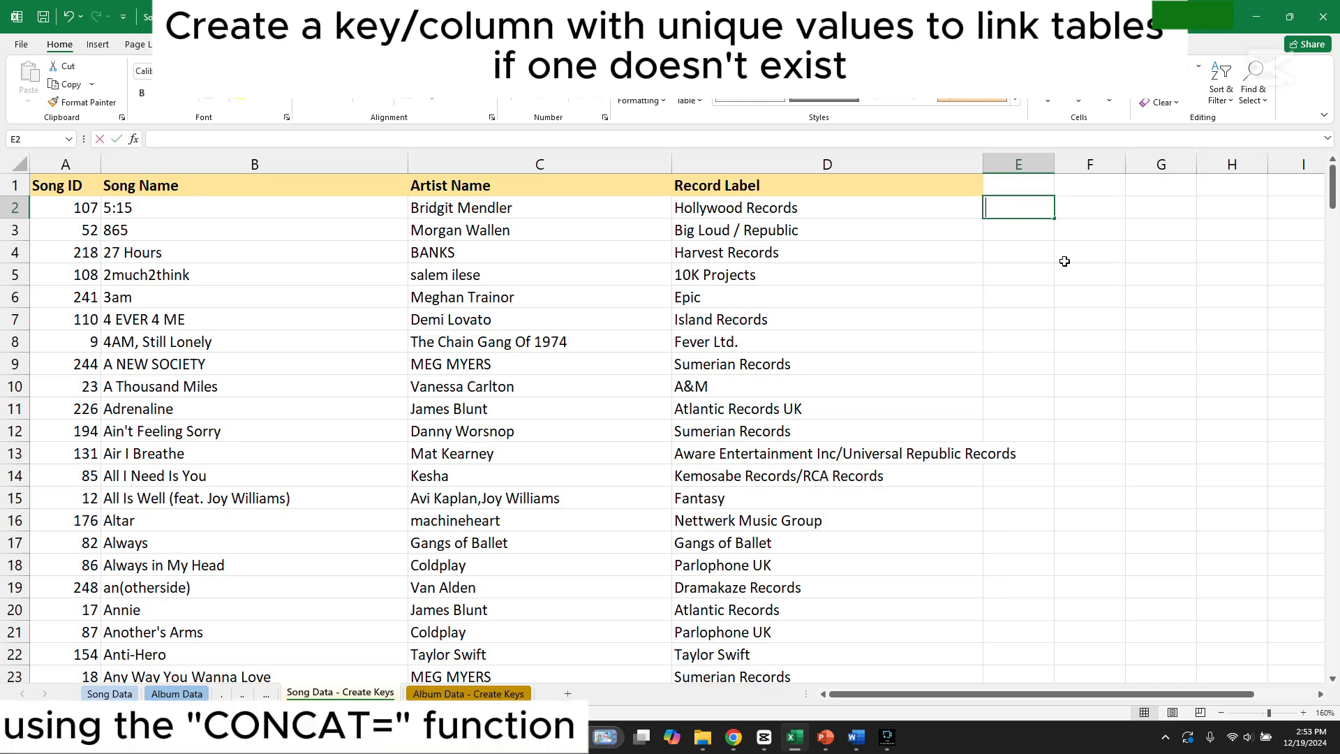
{"action": "type", "text": "="}
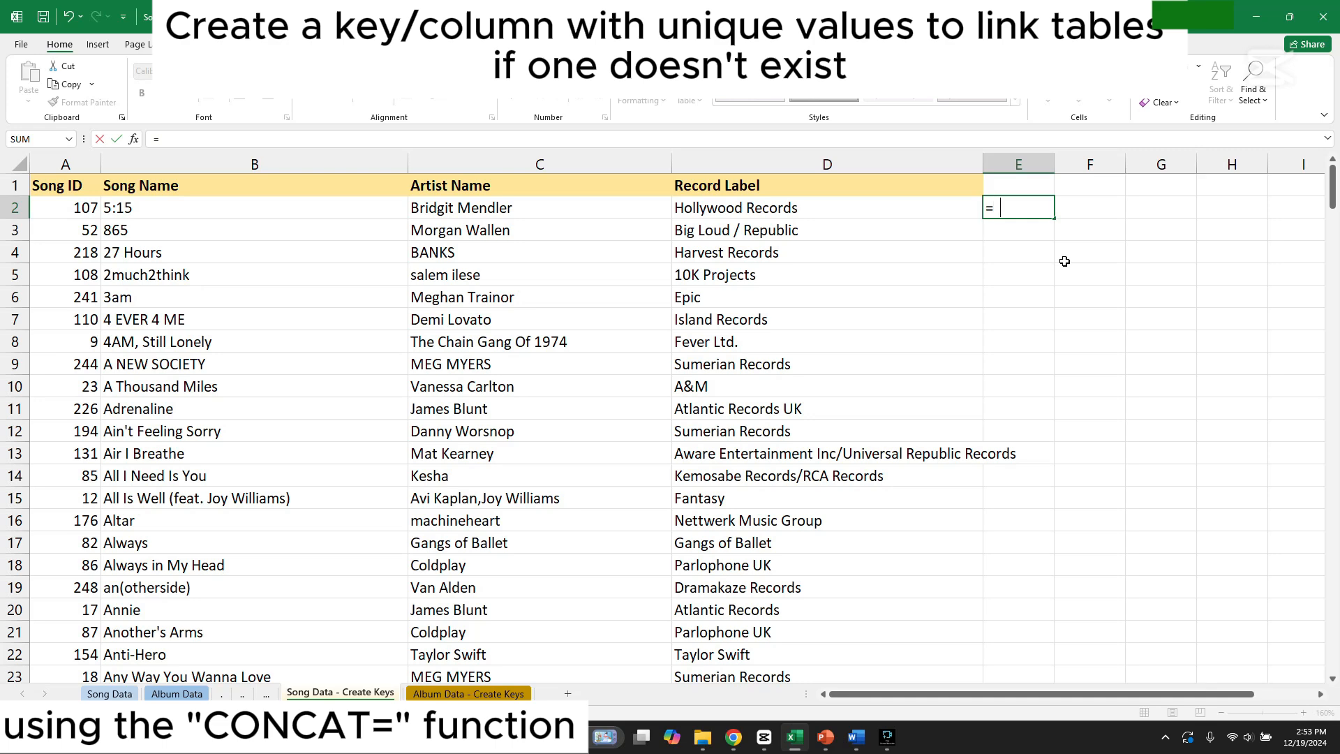
{"action": "type", "text": "conc"}
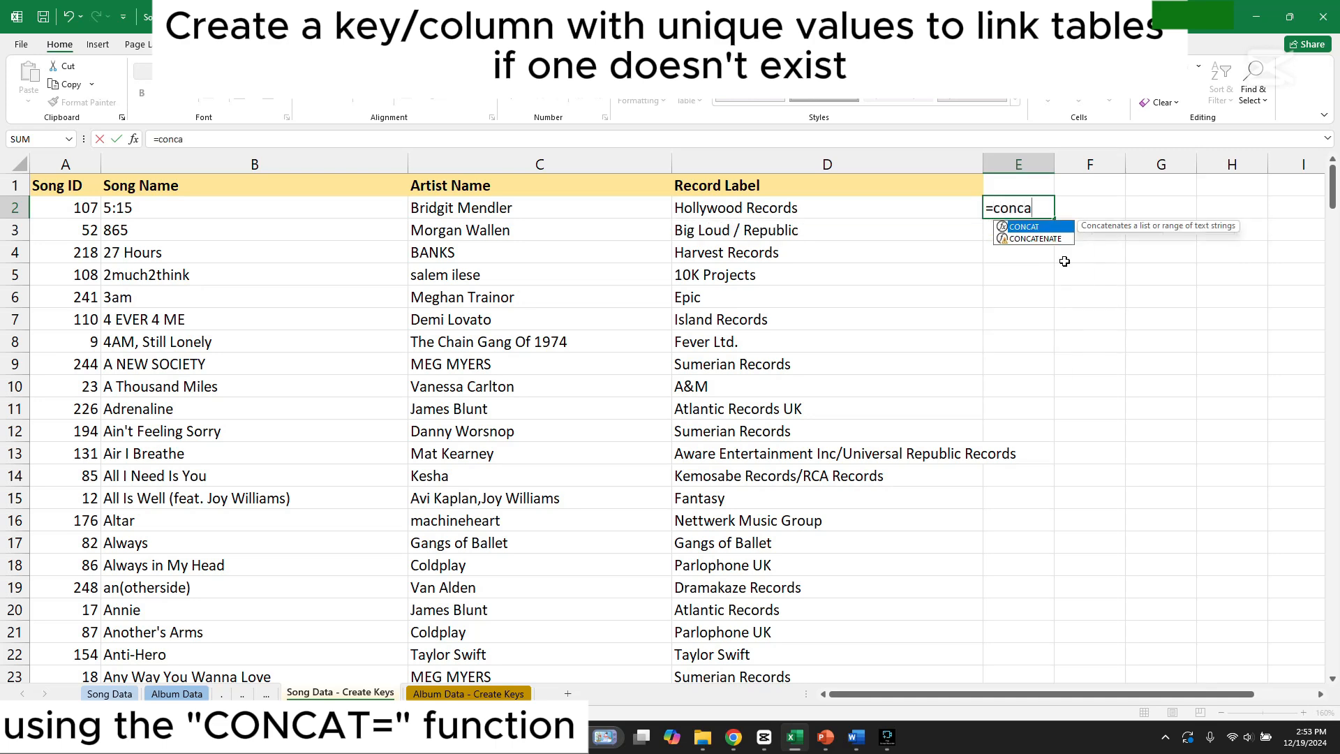
{"action": "type", "text": "a"}
{"action": "key", "text": "Tab"}
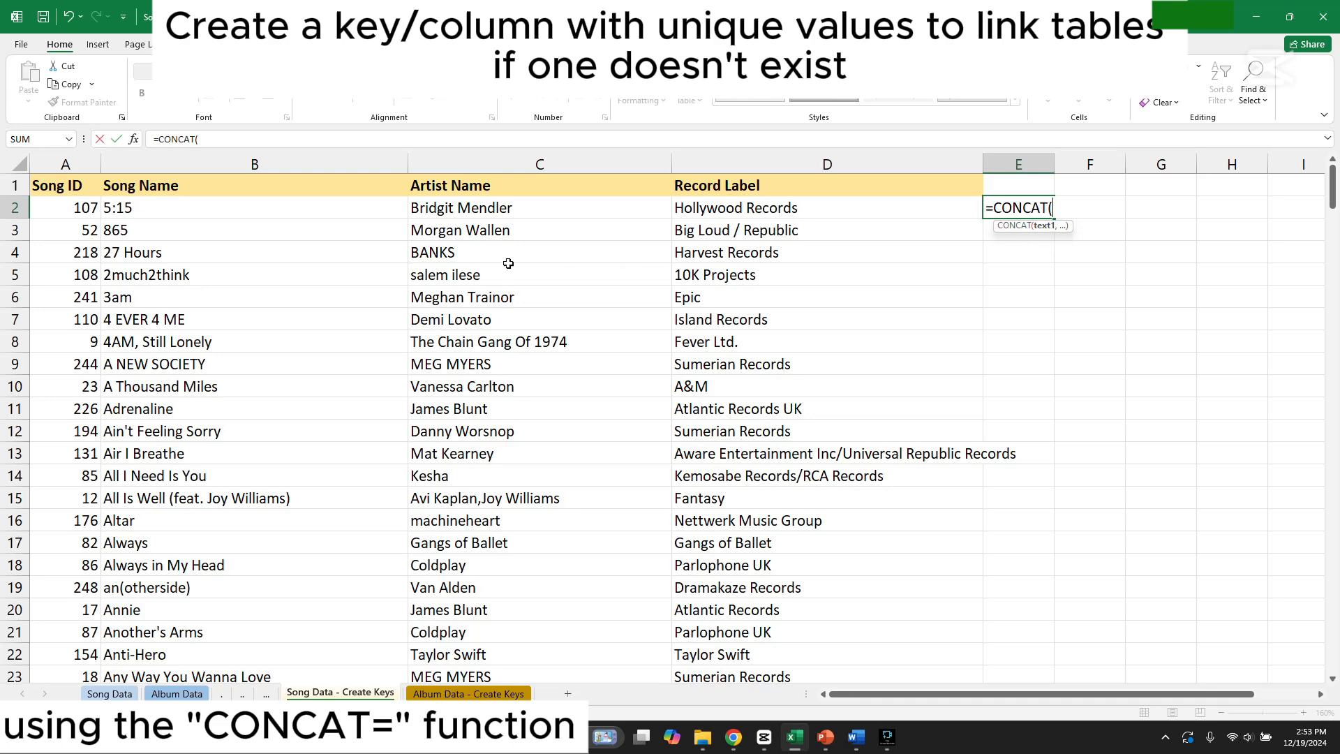
{"action": "left_click", "coordinate": [82, 208]}
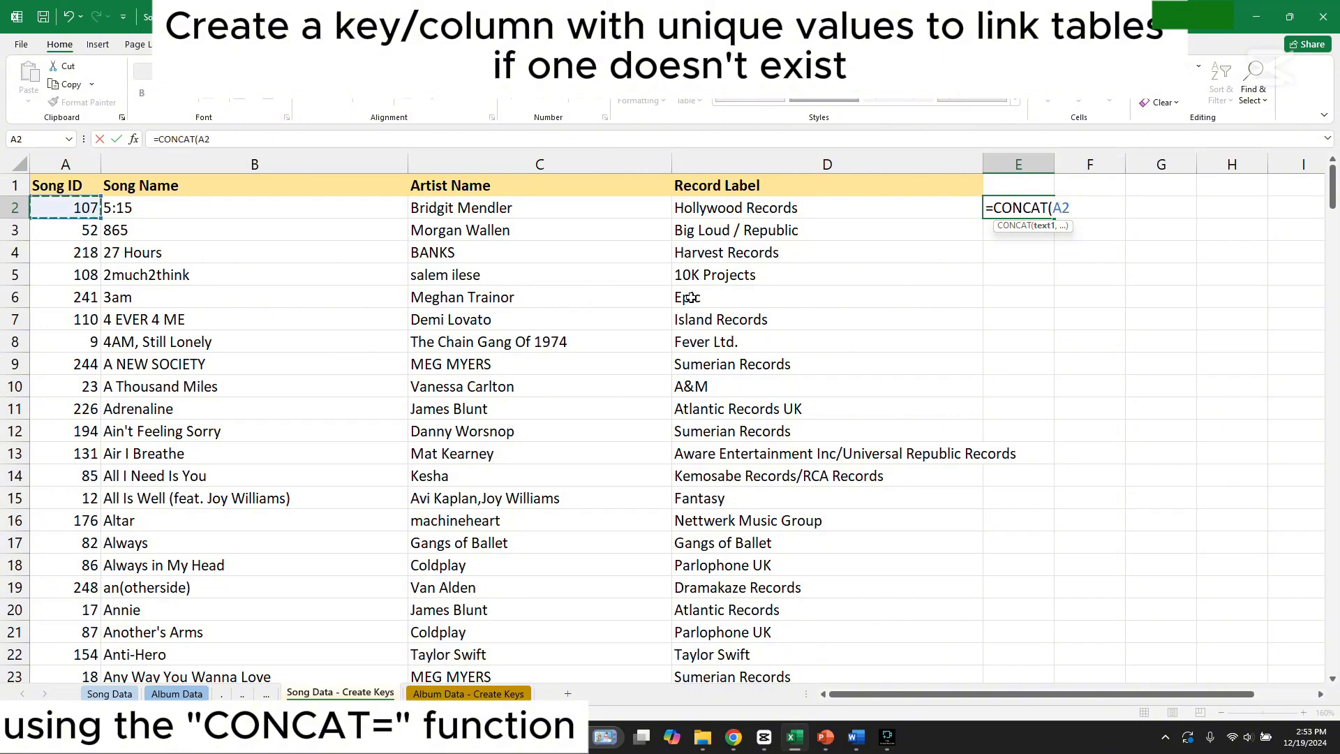
{"action": "type", "text": ","}
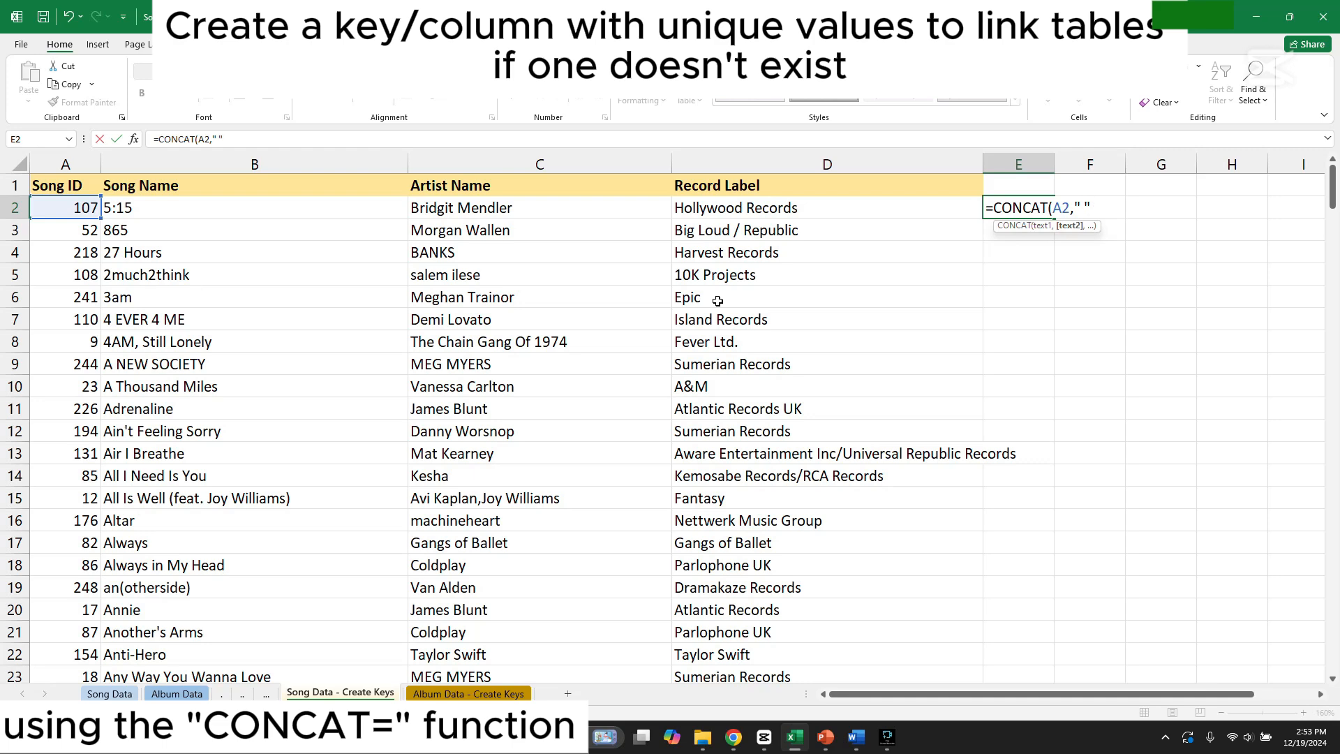
{"action": "type", "text": ","}
{"action": "left_click", "coordinate": [515, 210]}
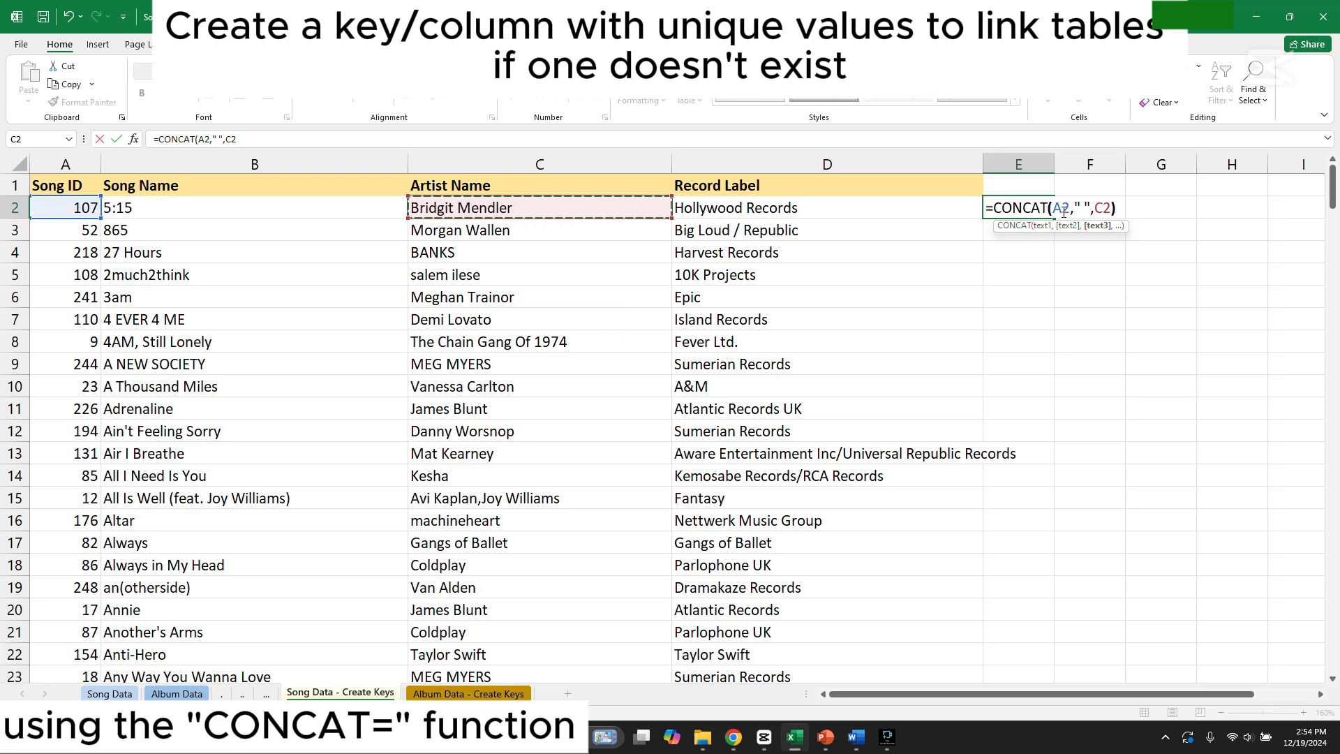
{"action": "type", "text": ")"}
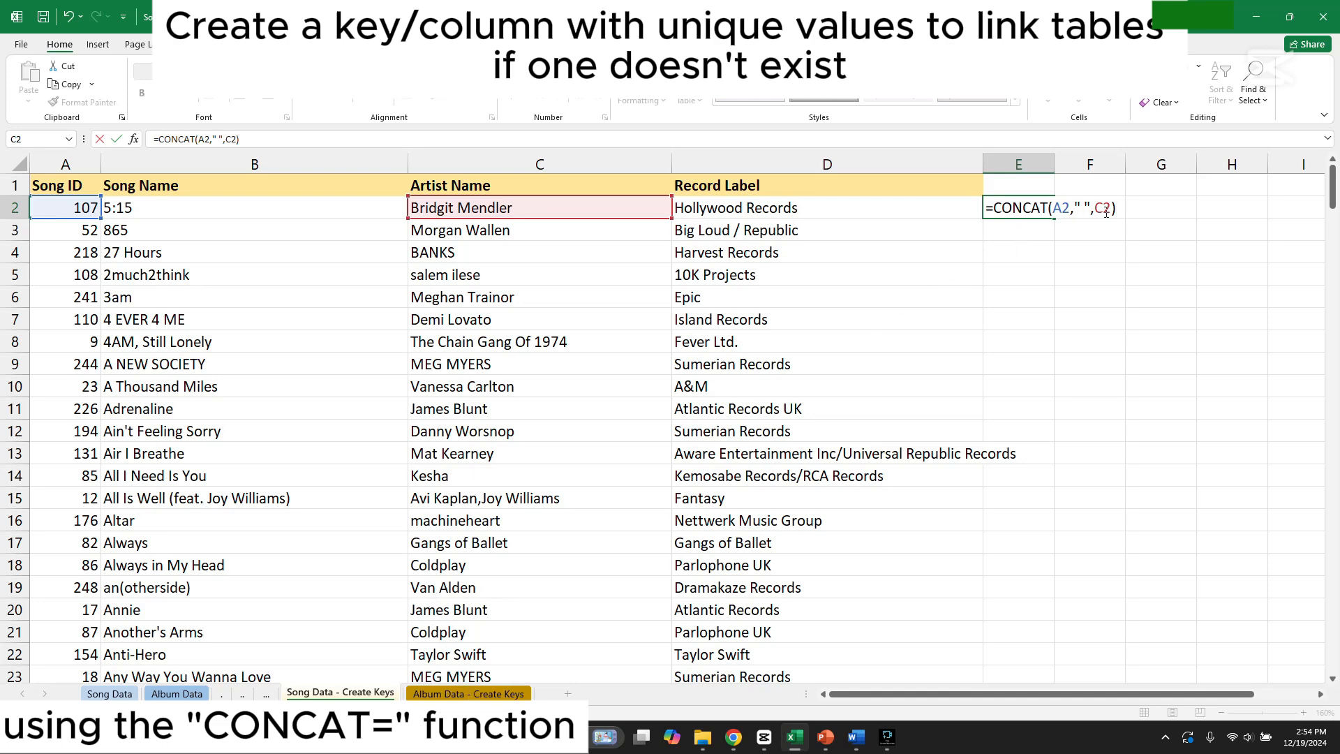
{"action": "key", "text": "Return"}
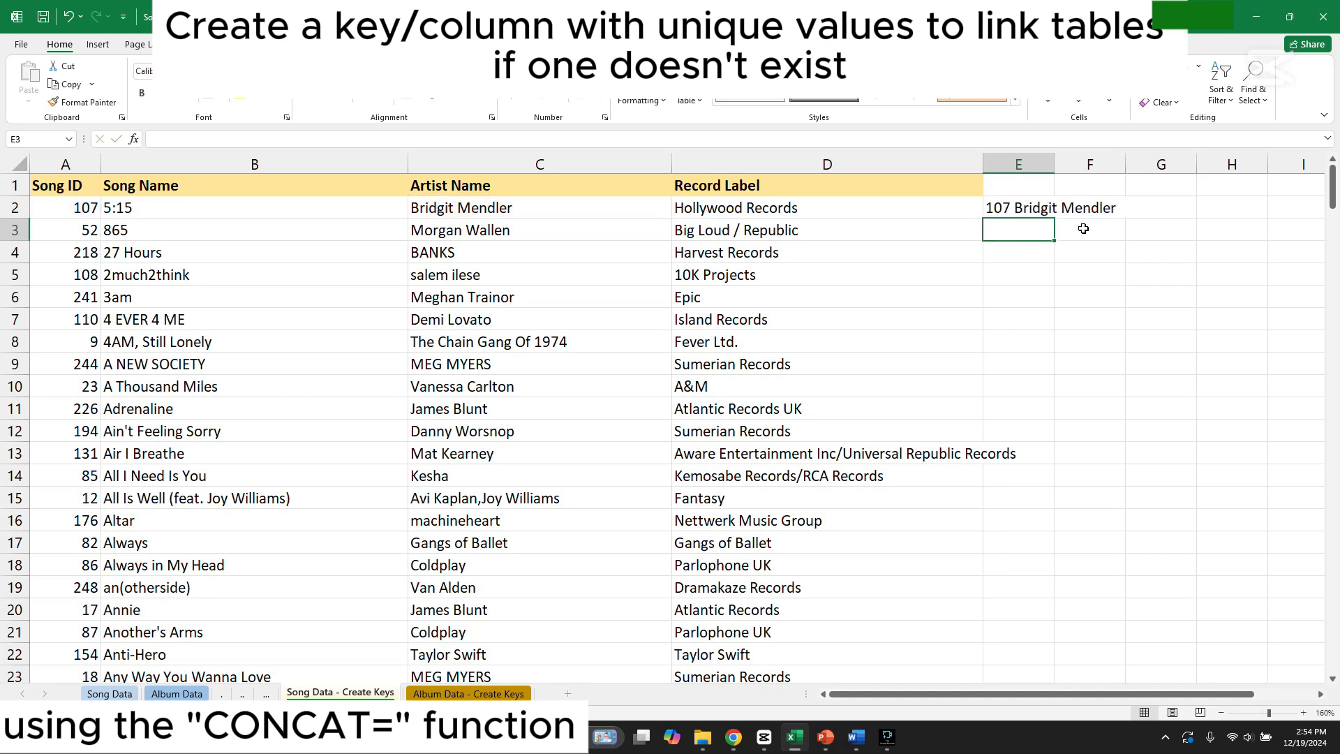
Widen column E and fill the CONCAT formula from E2 down to the last song row
{"action": "left_click_drag", "start_coordinate": [1054, 171], "coordinate": [1145, 508]}
{"action": "left_click", "coordinate": [1110, 205]}
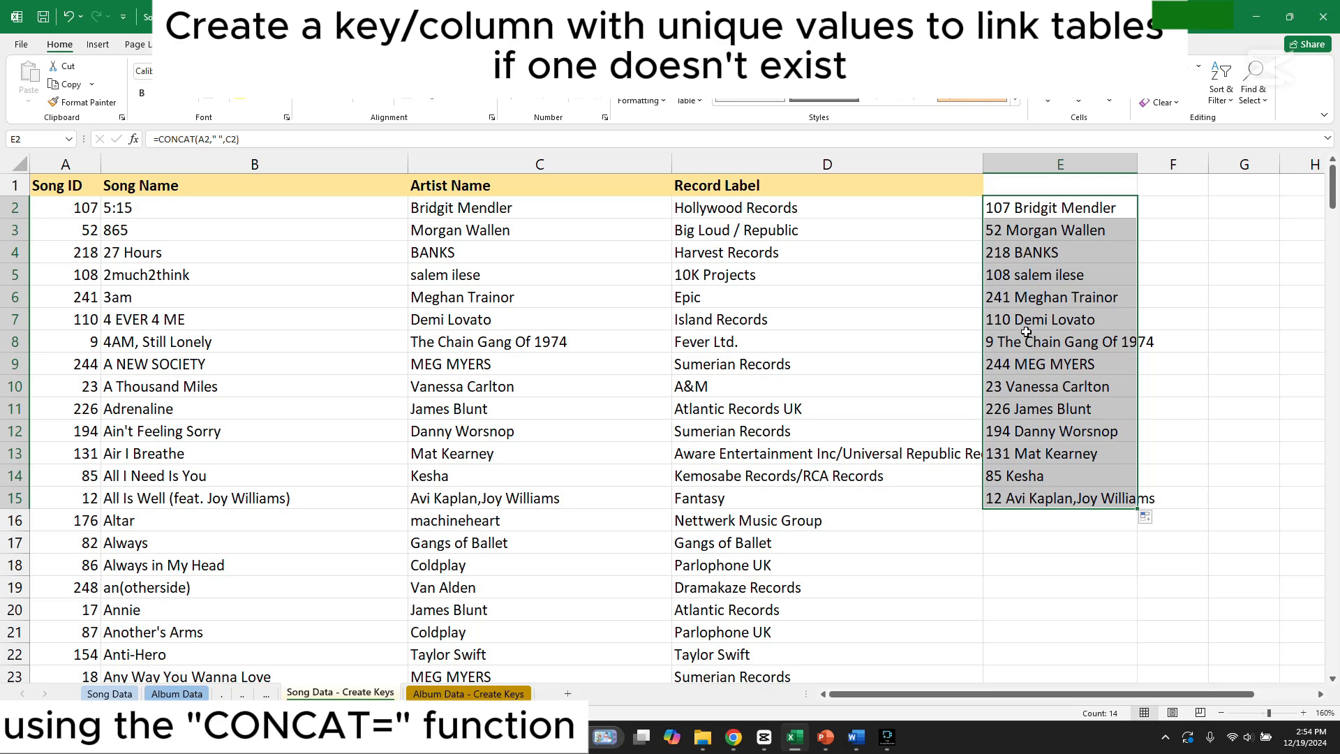
{"action": "double_click", "coordinate": [1135, 511]}
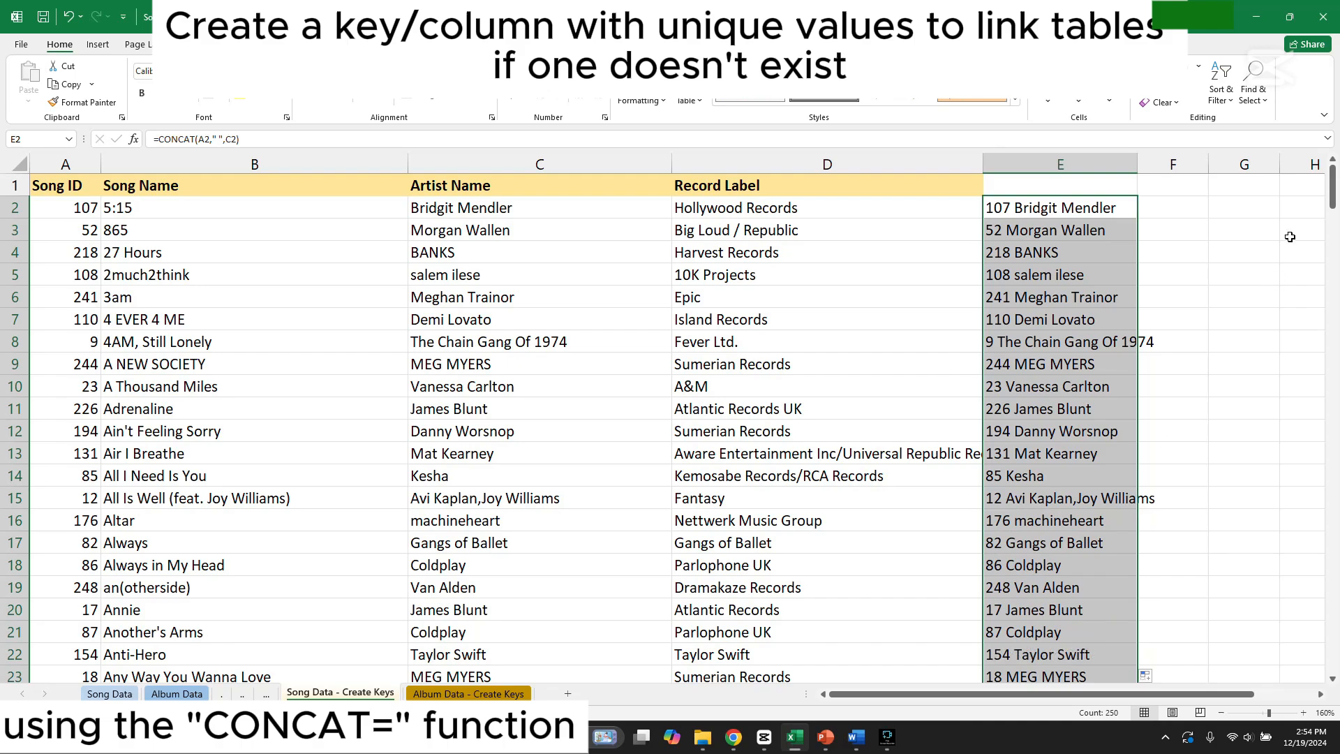
{"action": "mouse_move", "coordinate": [1331, 203]}
{"action": "left_mouse_down"}
{"action": "mouse_move", "coordinate": [1335, 551]}
{"action": "mouse_move", "coordinate": [1333, 185]}
{"action": "left_mouse_up"}
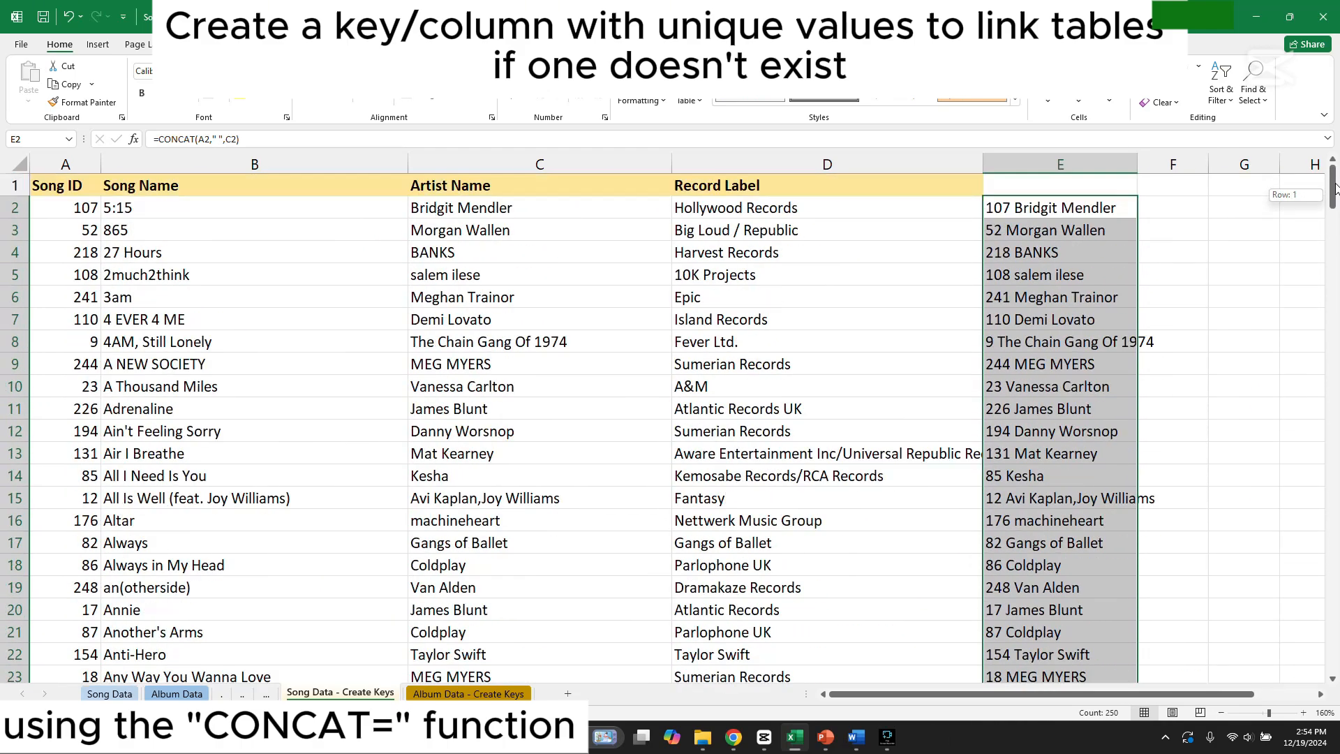
{"action": "left_click", "coordinate": [1065, 209]}
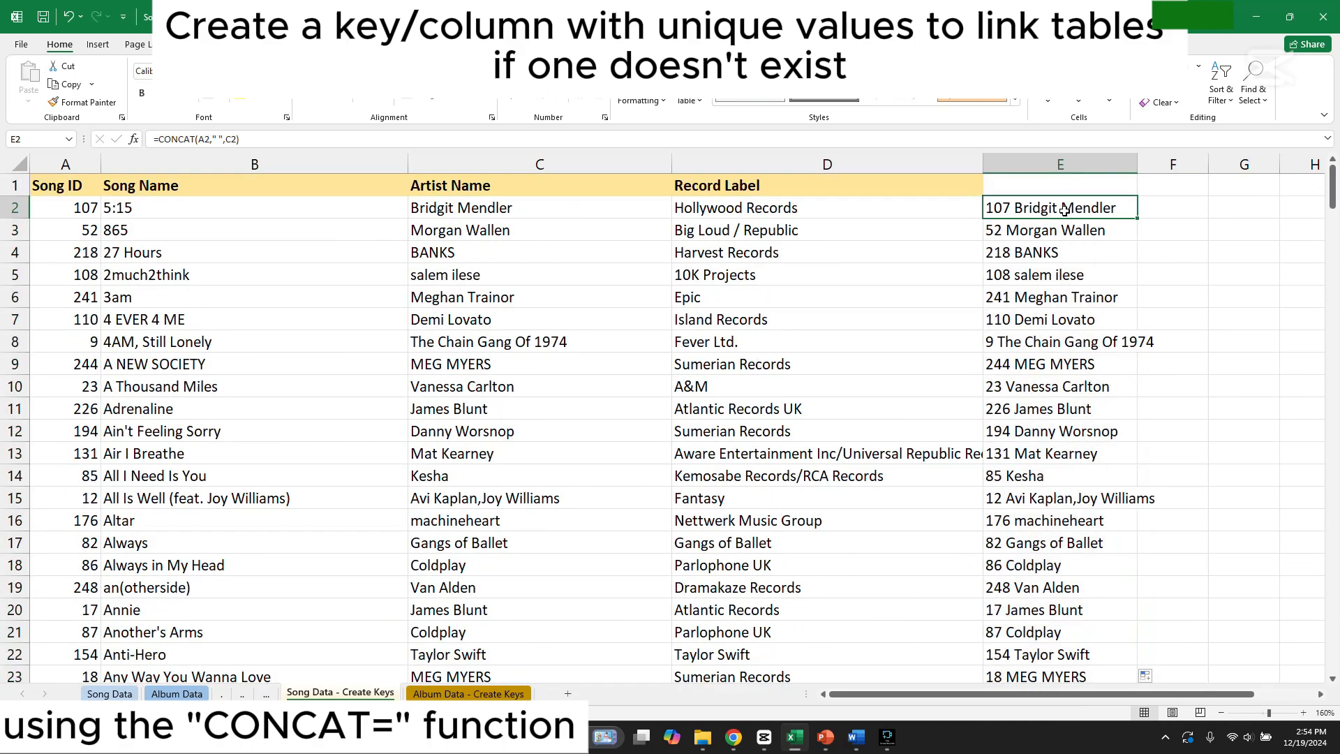
Check the key column on Album Data - Create Keys and give column E of Song Data - Create Keys the header "Song ID and Artist Name"
{"action": "left_click", "coordinate": [475, 693]}
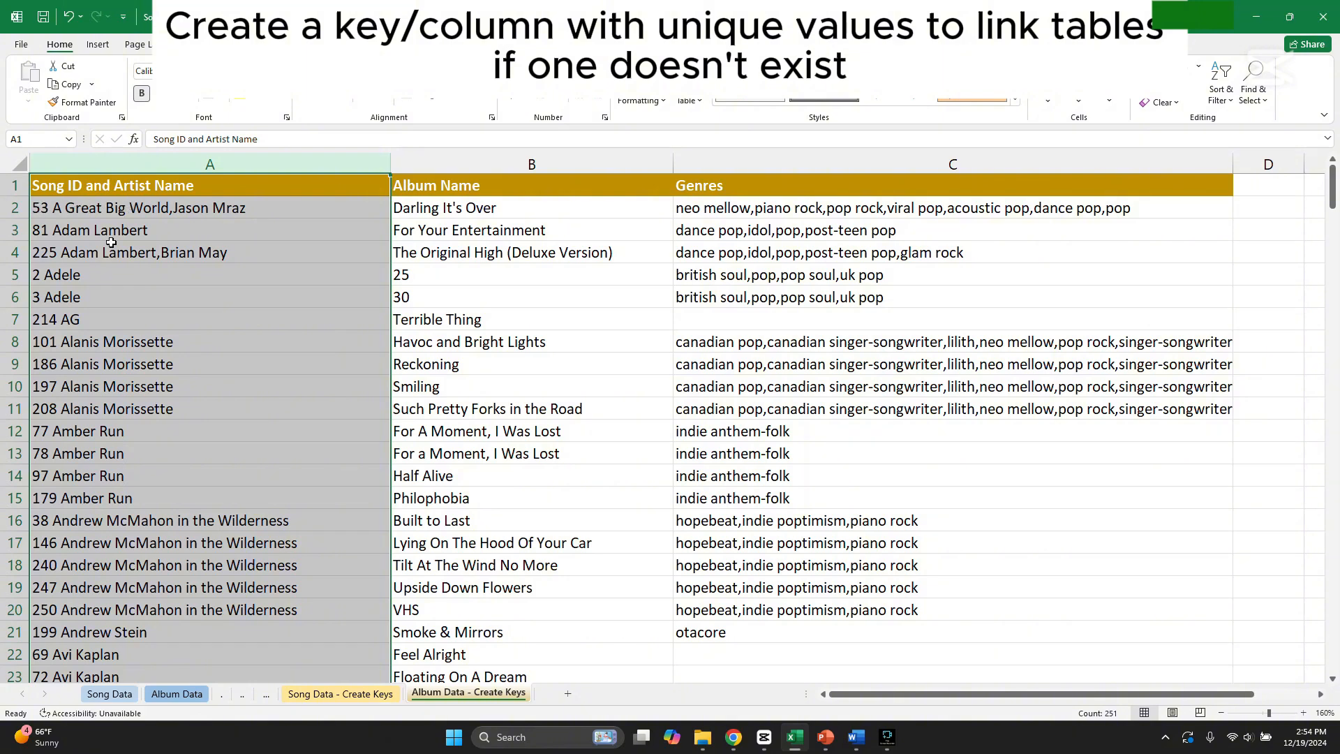
{"action": "left_click", "coordinate": [364, 698]}
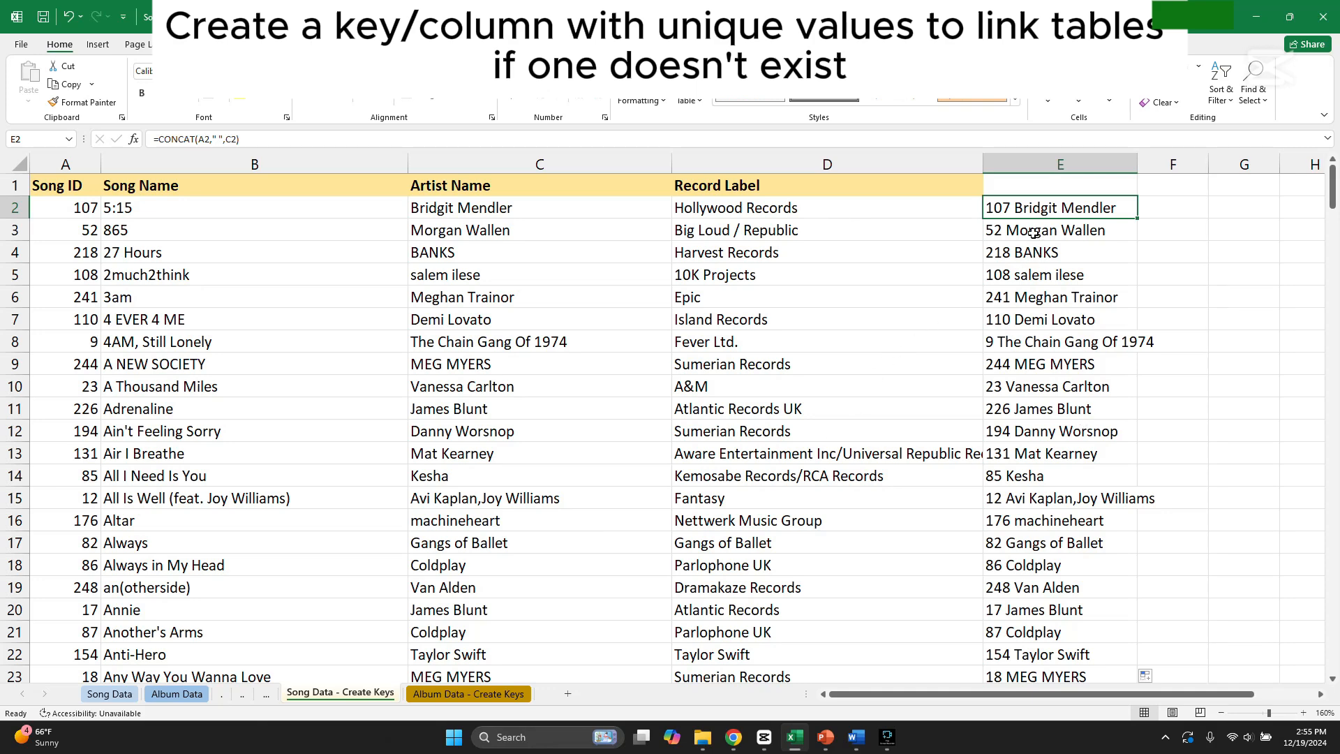
{"action": "left_click", "coordinate": [502, 694]}
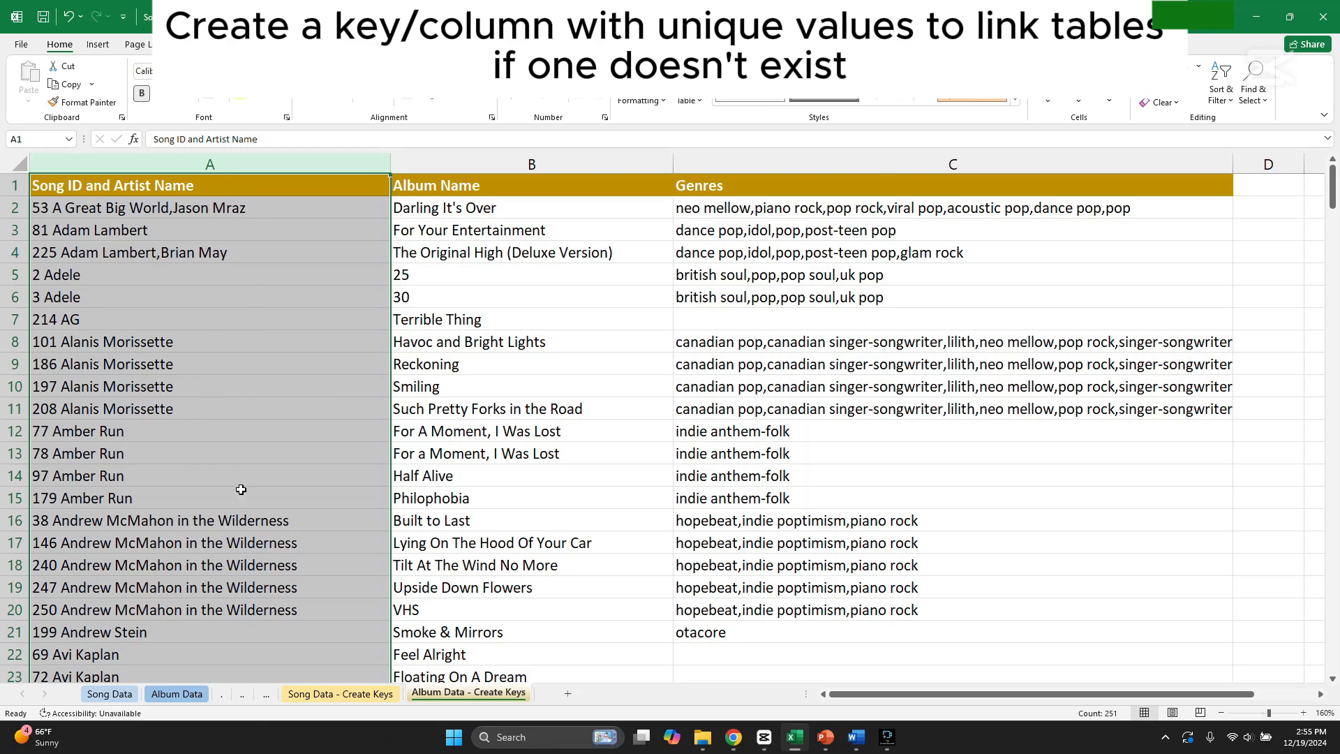
{"action": "left_click", "coordinate": [342, 693]}
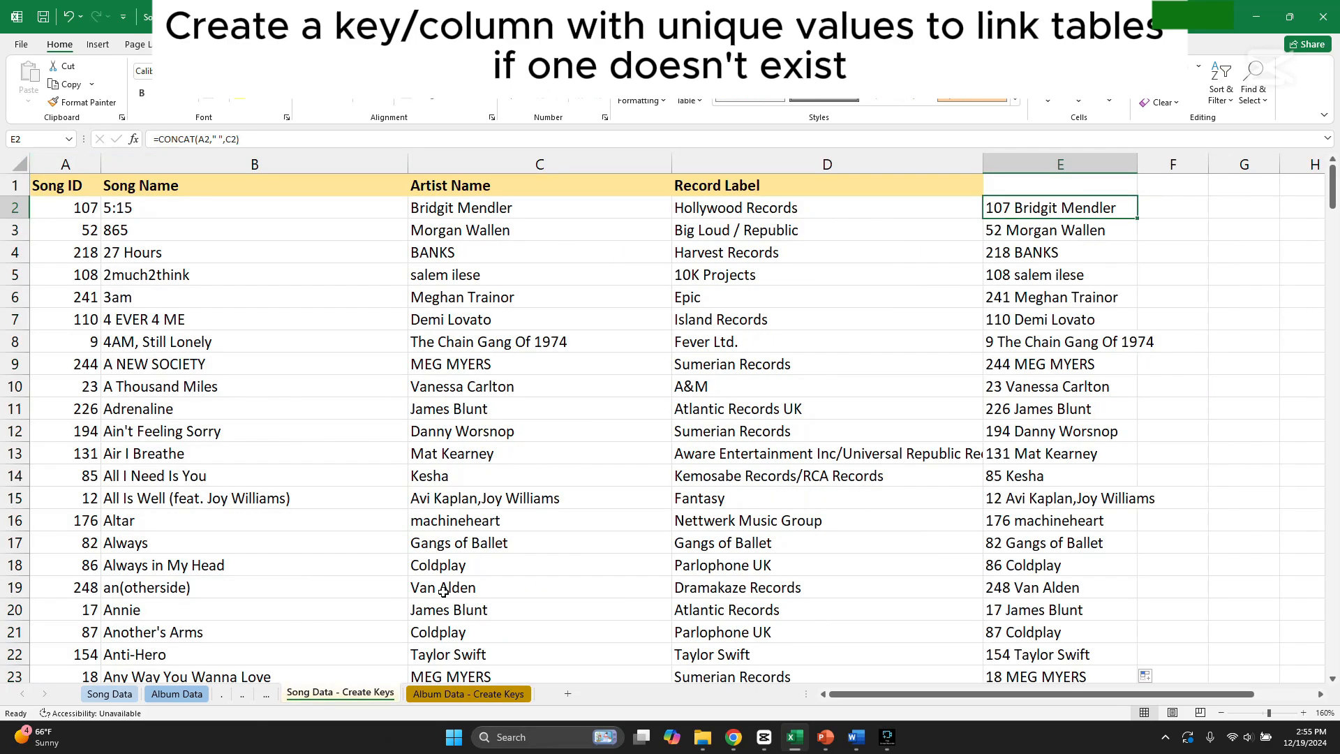
{"action": "left_click", "coordinate": [1010, 185]}
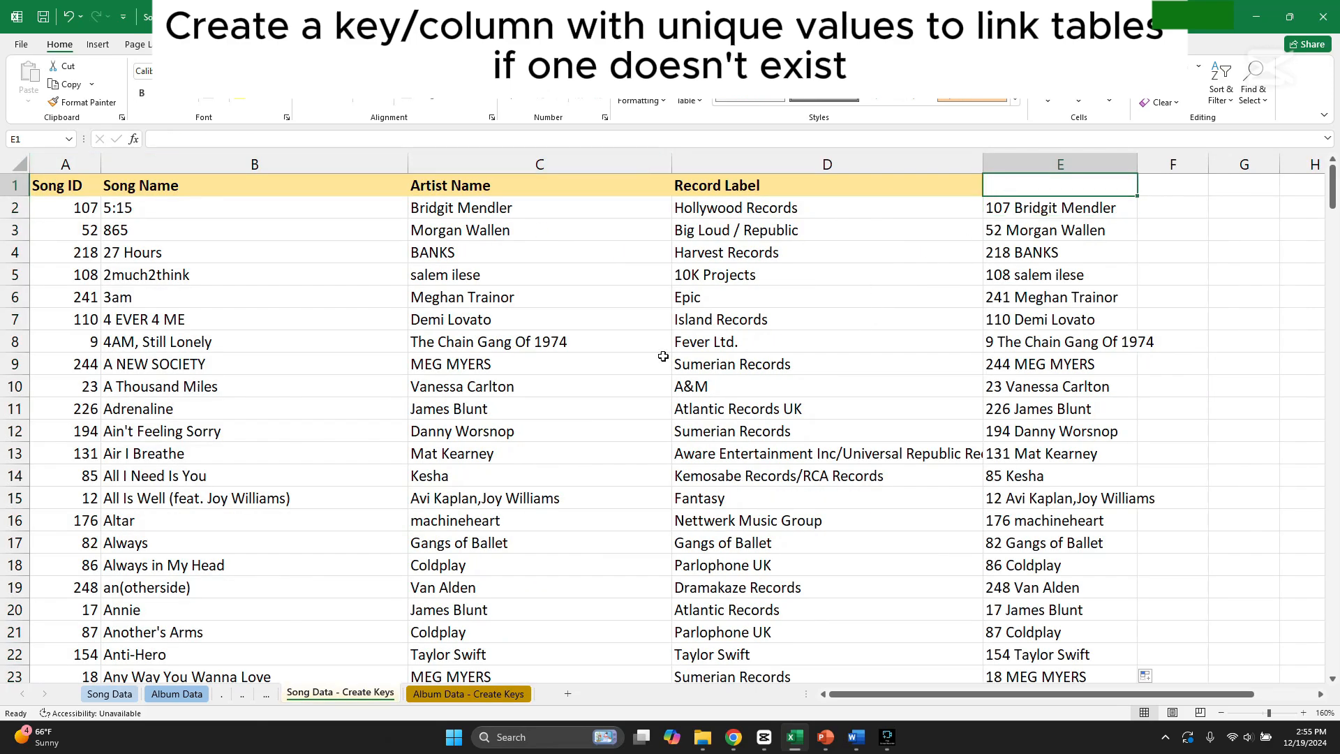
{"action": "left_click", "coordinate": [469, 693]}
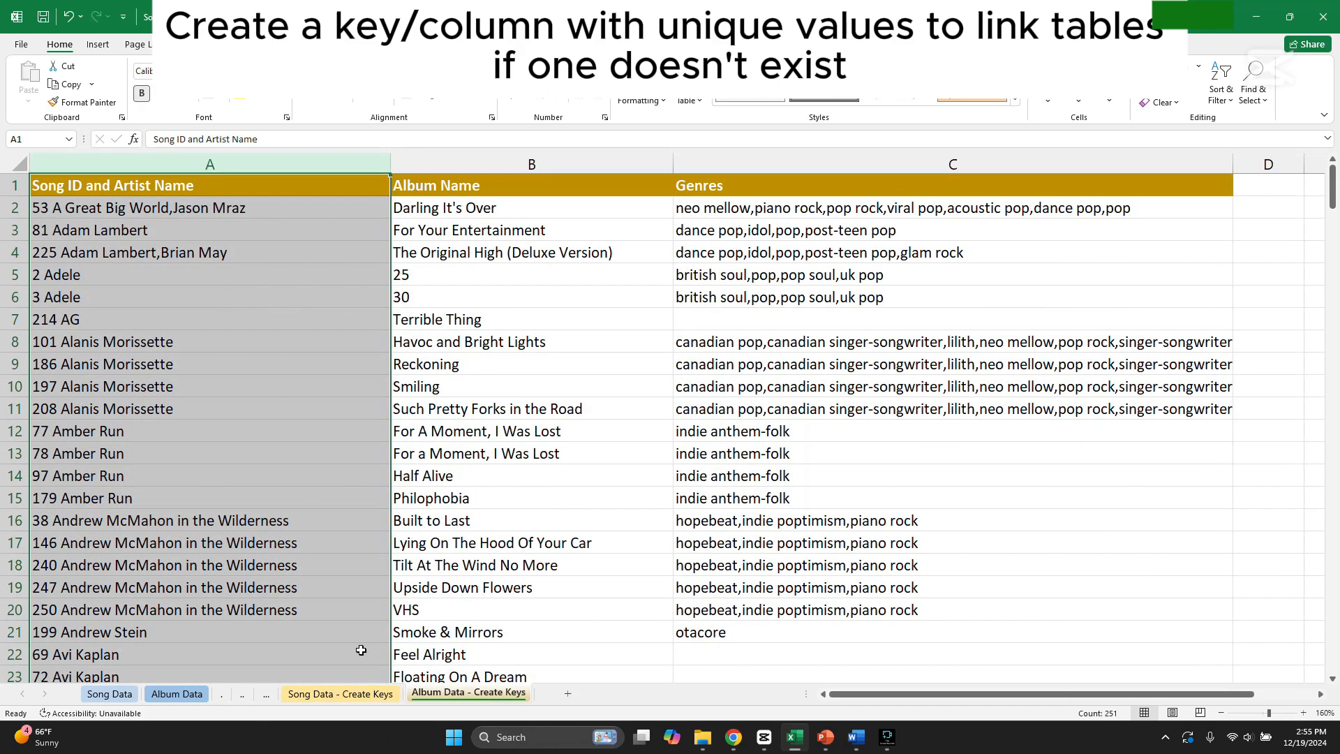
{"action": "left_click", "coordinate": [340, 693]}
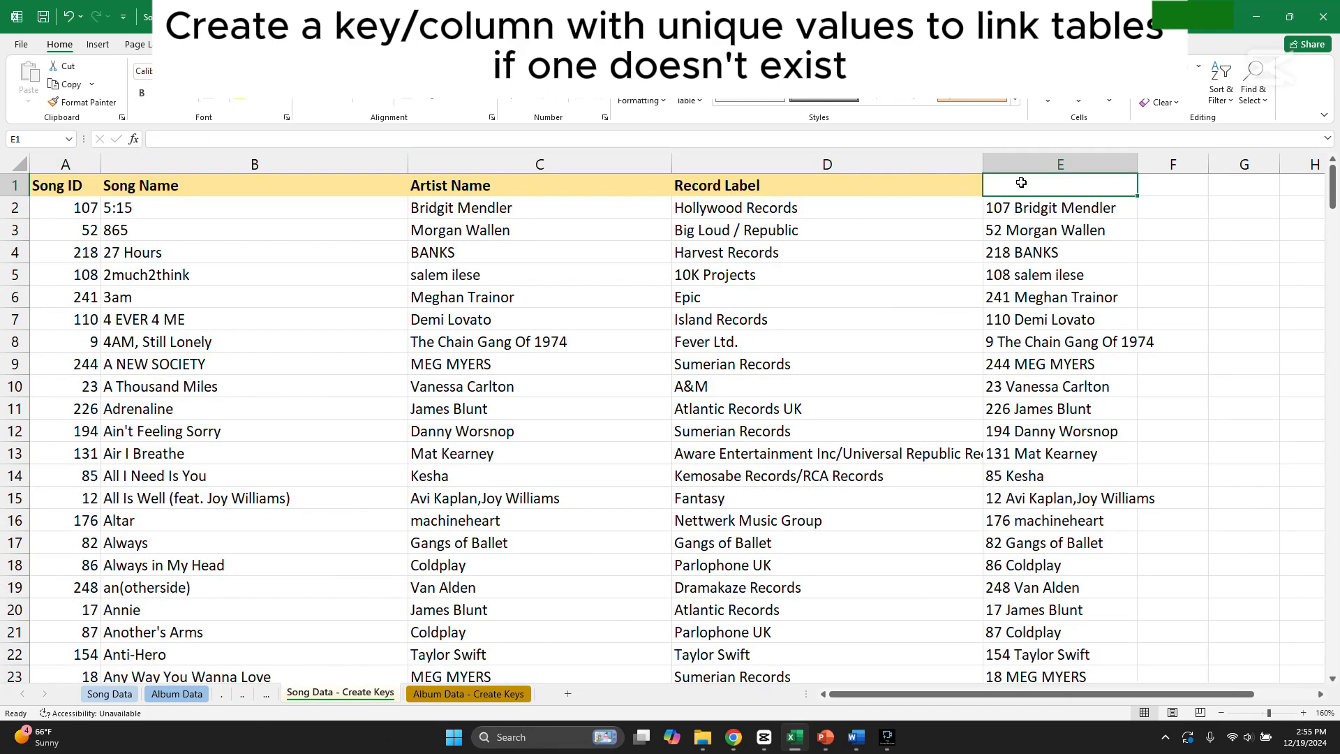
{"action": "type", "text": "Song ID an"}
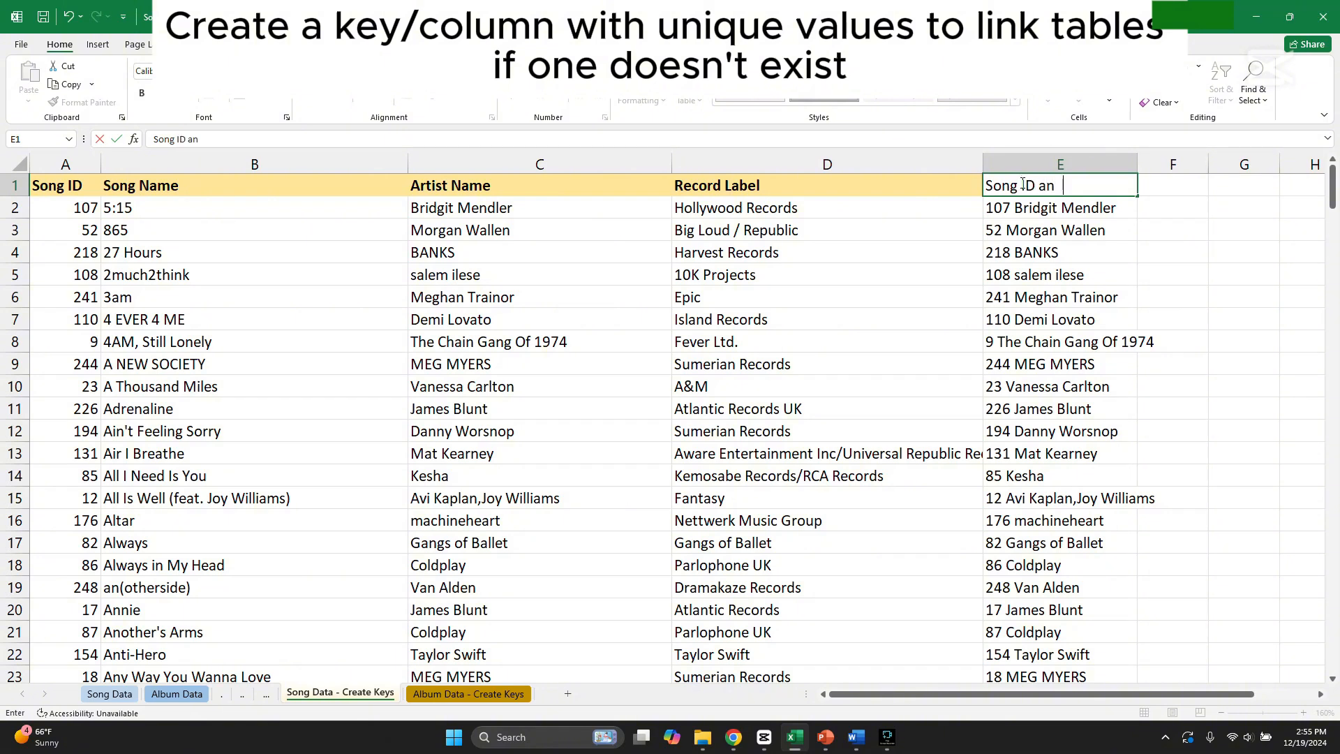
{"action": "type", "text": "d Artist Name"}
{"action": "left_click", "coordinate": [1160, 223]}
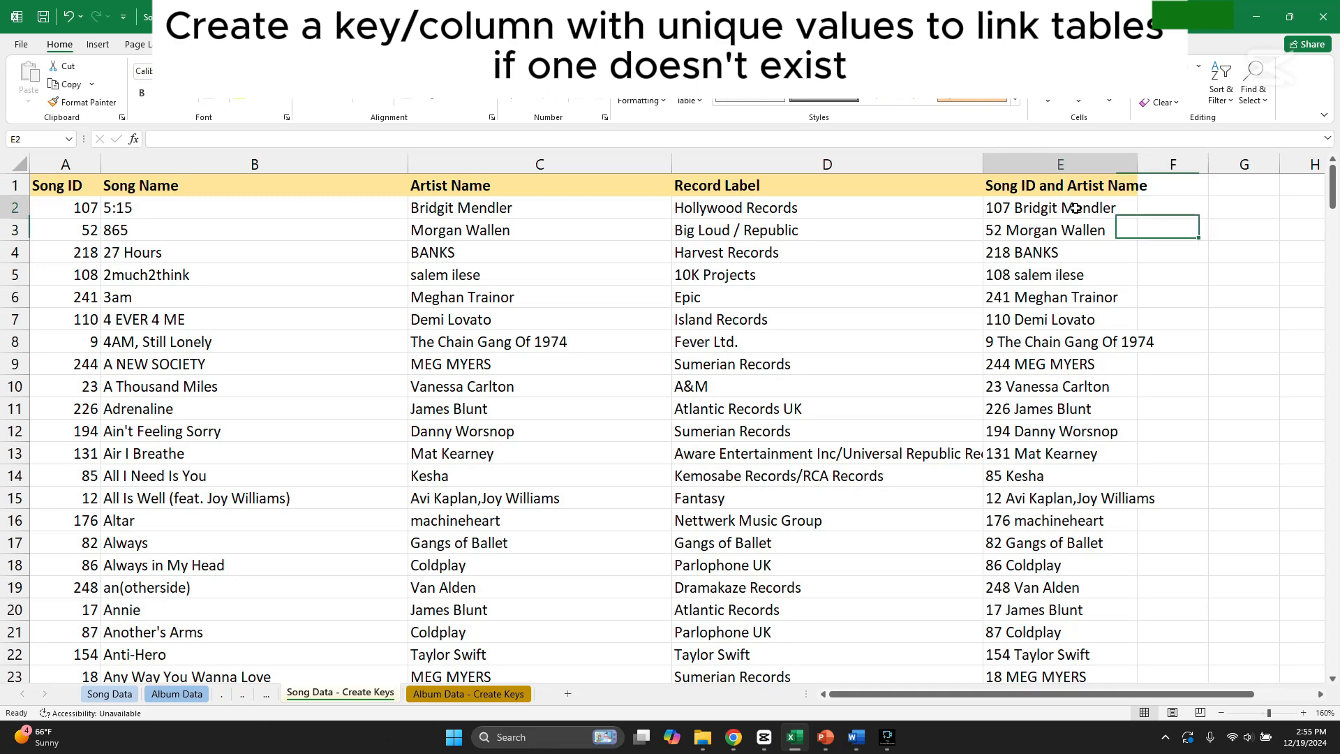
Replace the CONCAT formulas from E2 down with their values by copying the range and pasting values over it
{"action": "left_click", "coordinate": [1076, 208]}
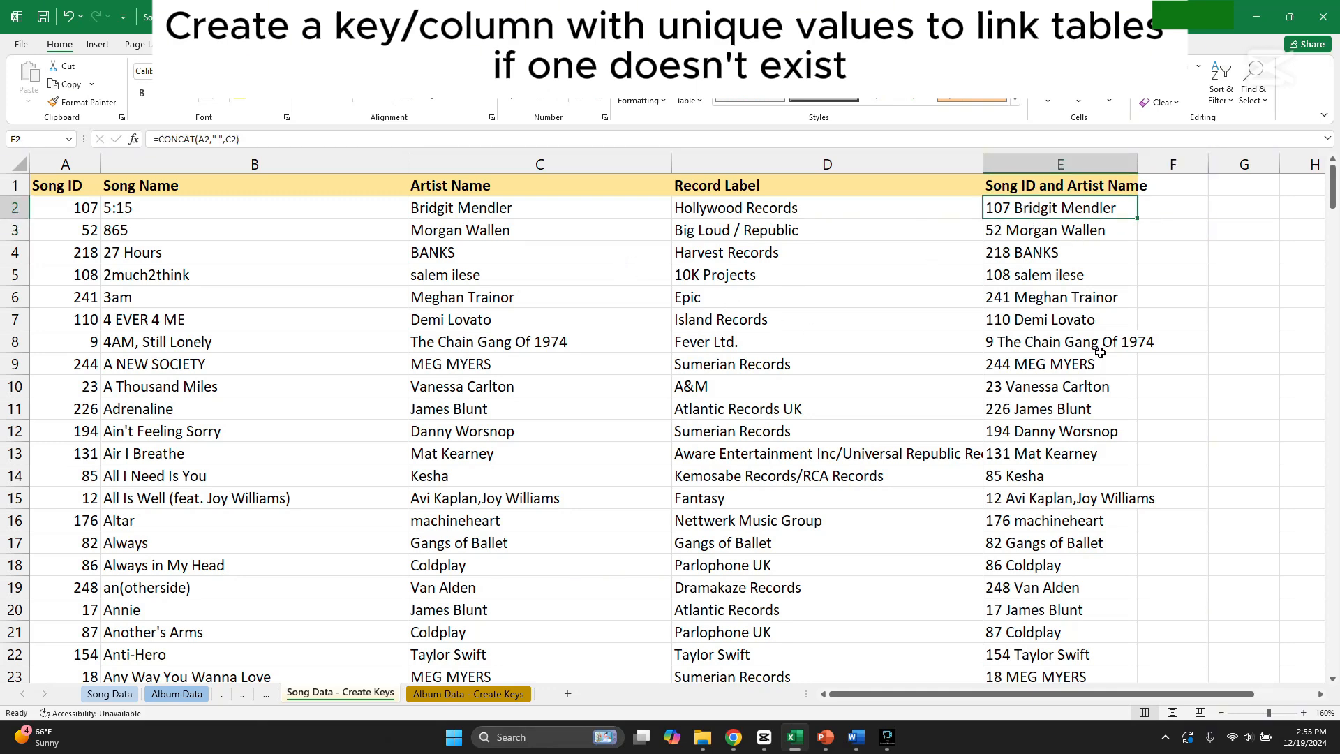
{"action": "key", "text": "ctrl+shift+Down"}
{"action": "key", "text": "ctrl+c"}
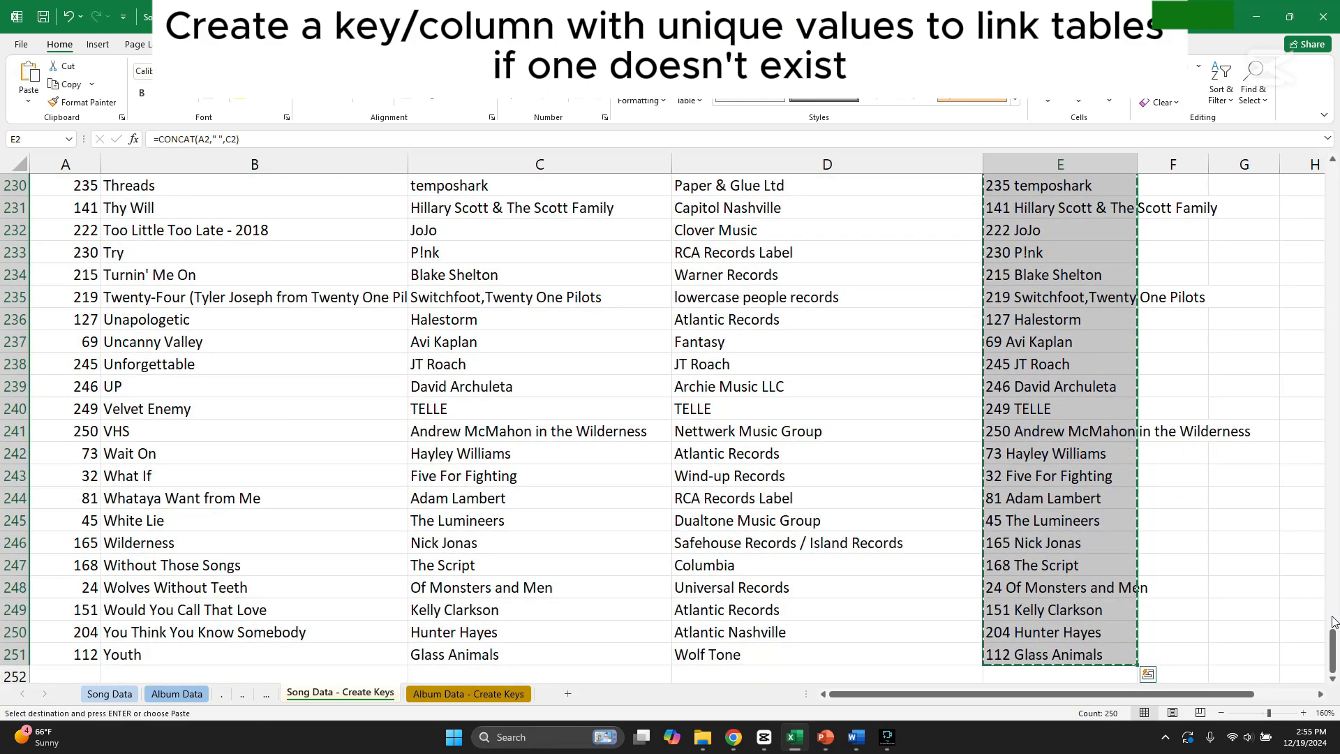
{"action": "left_click_drag", "start_coordinate": [1334, 639], "coordinate": [1333, 178]}
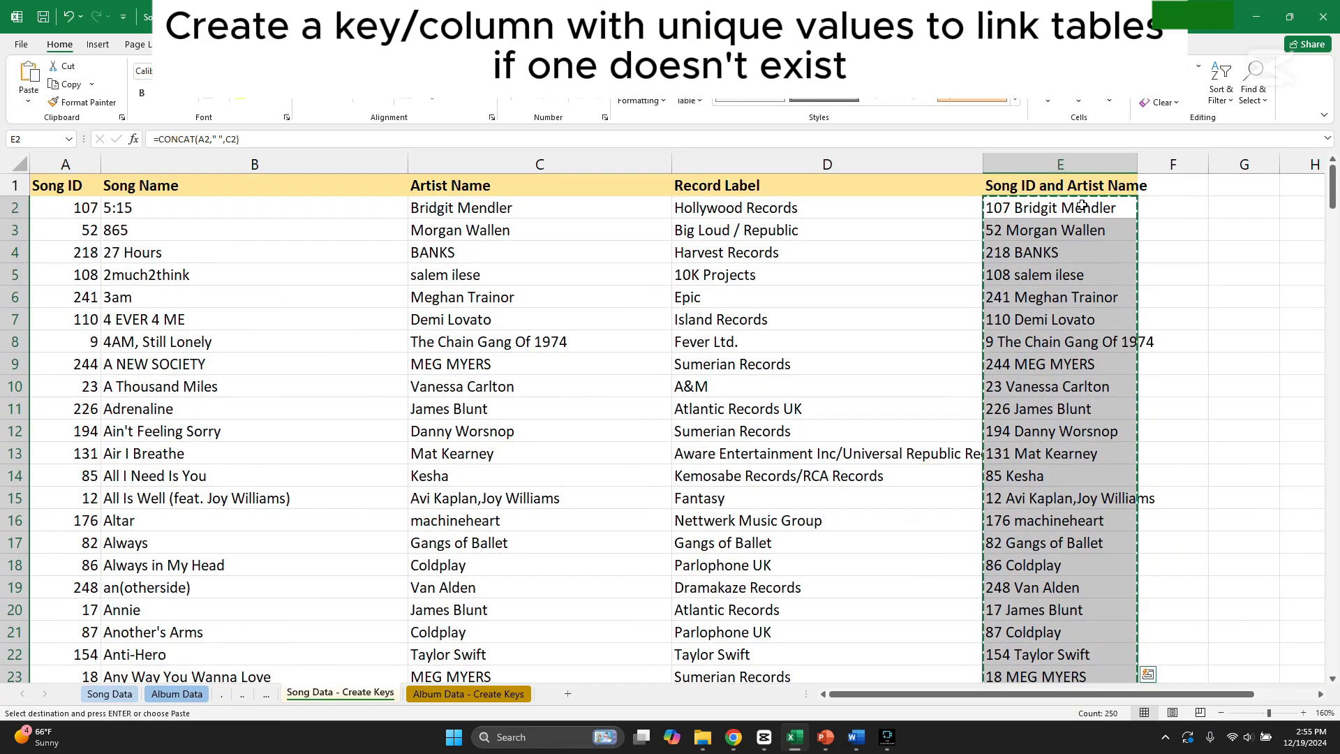
{"action": "right_click", "coordinate": [1081, 205]}
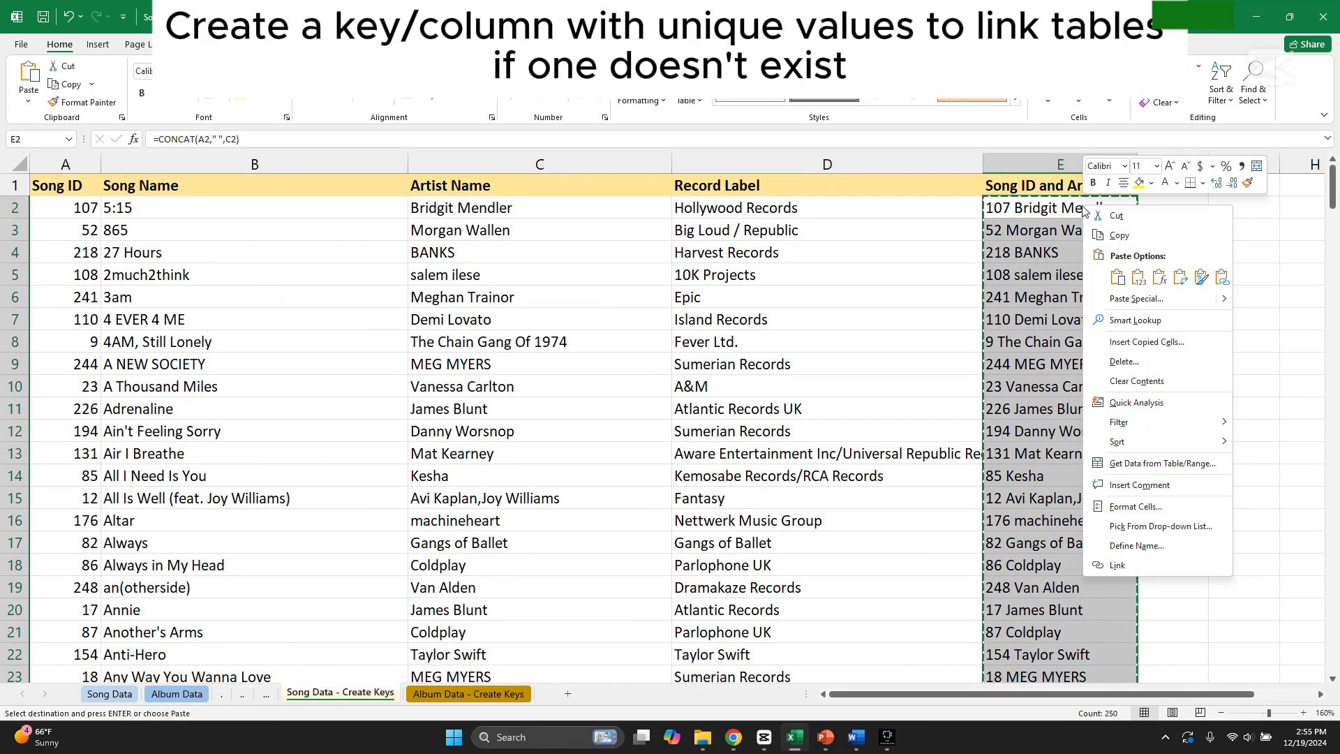
{"action": "left_click", "coordinate": [1138, 278]}
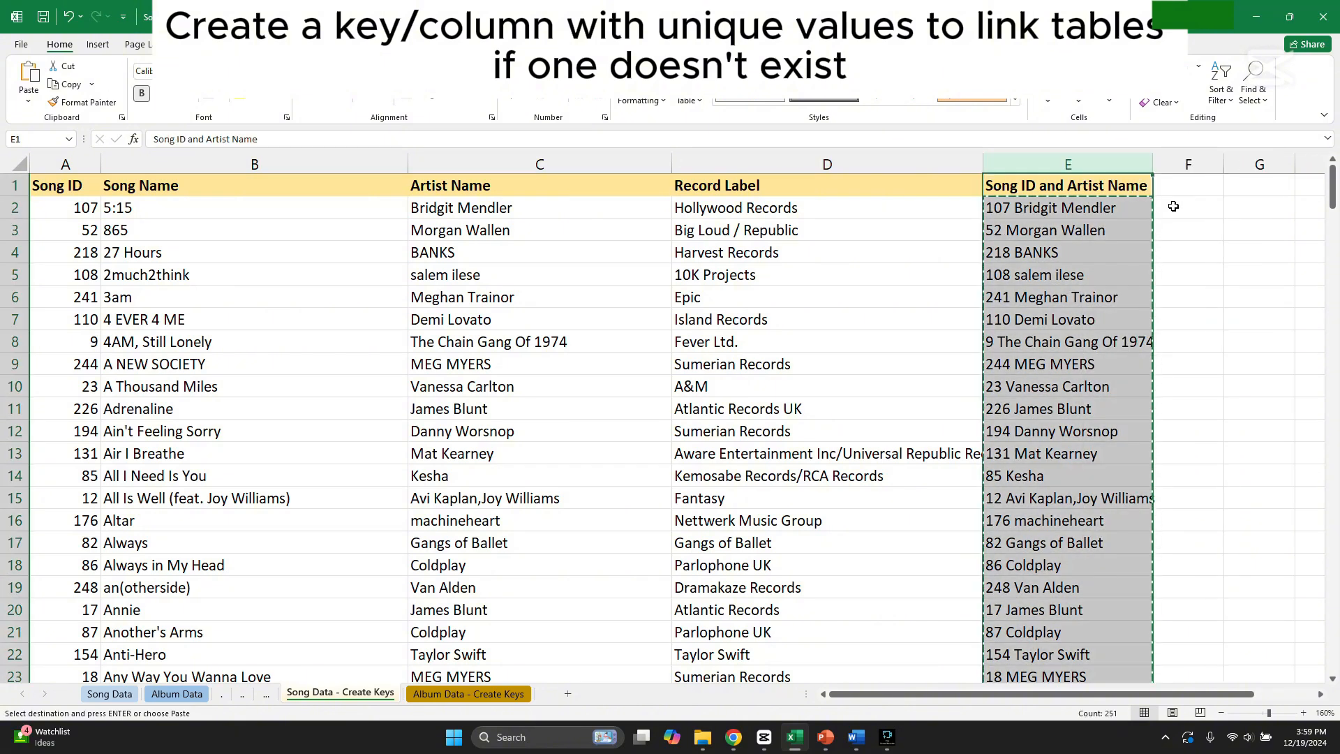
In cell F2, begin a VLOOKUP formula with E2 as lookup value and columns A:B of Album Data - Create Keys as table array
{"action": "left_click", "coordinate": [1174, 206]}
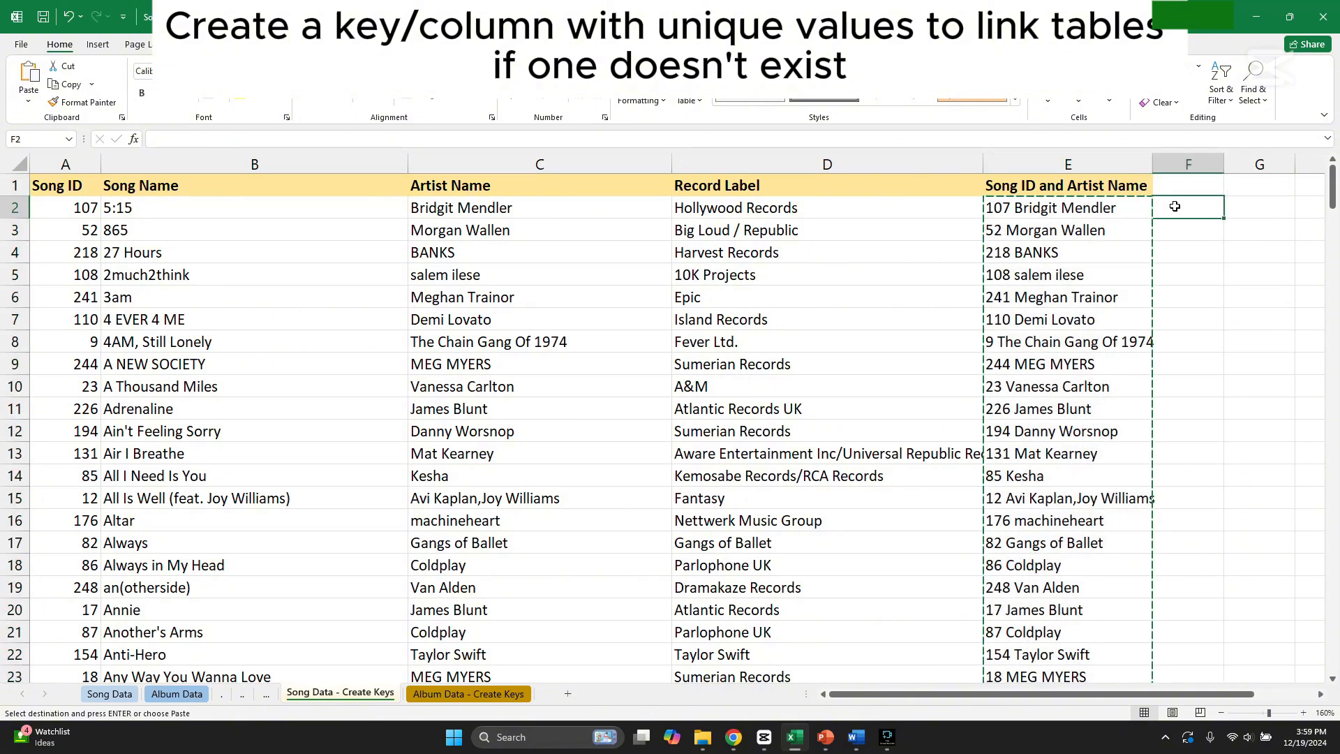
{"action": "type", "text": "=v"}
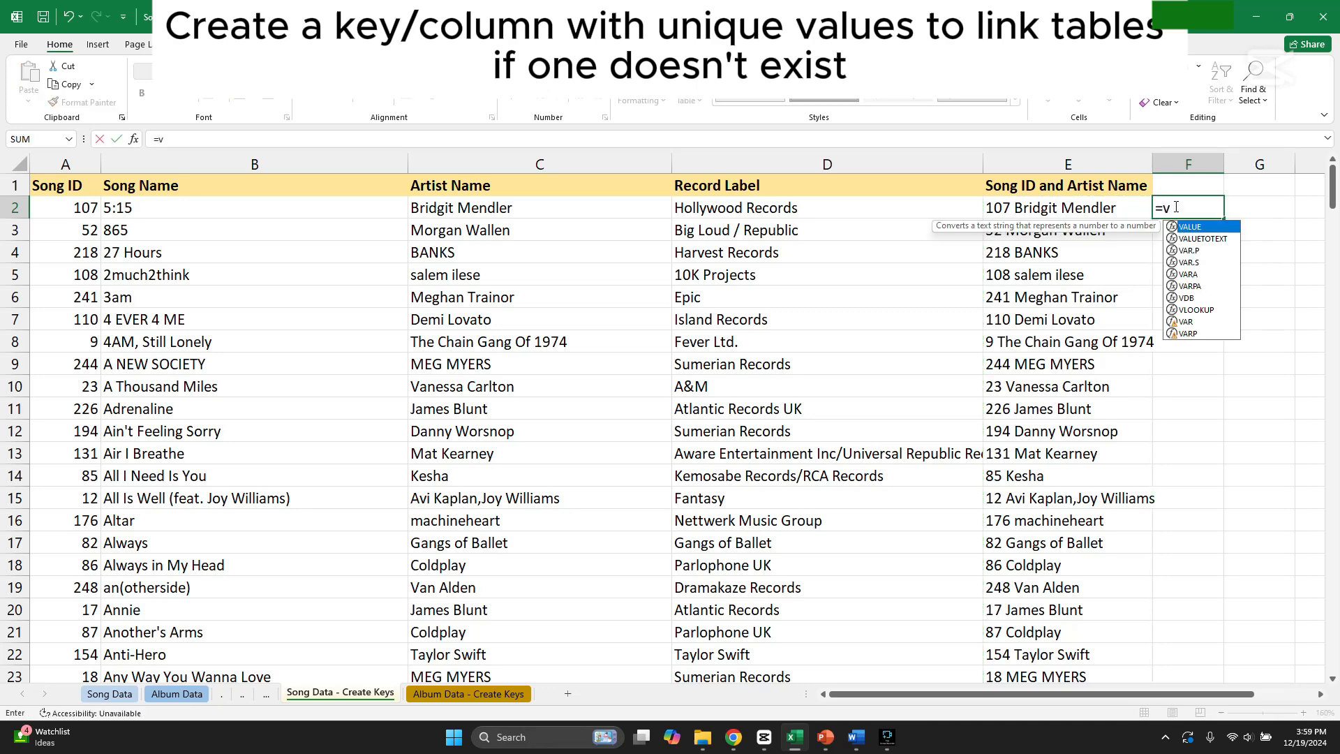
{"action": "type", "text": "loo"}
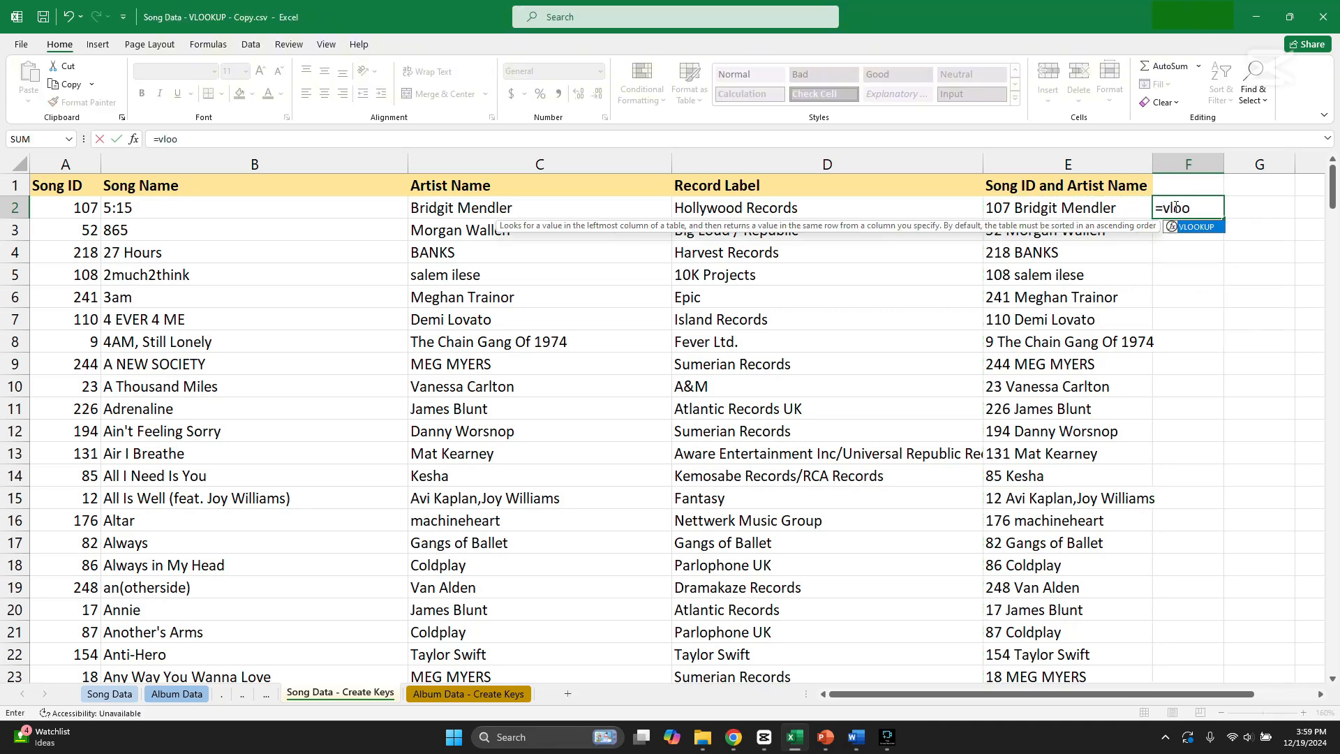
{"action": "key", "text": "Tab"}
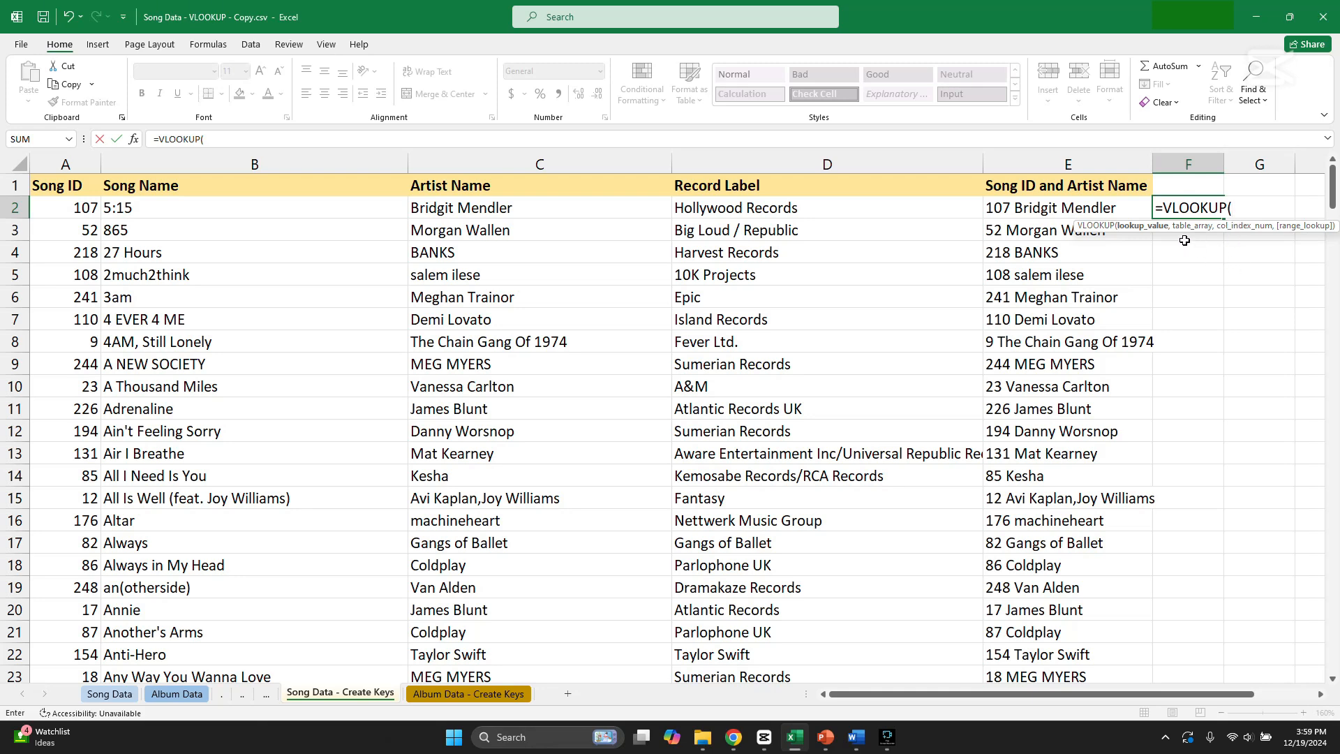
{"action": "left_click", "coordinate": [1080, 207]}
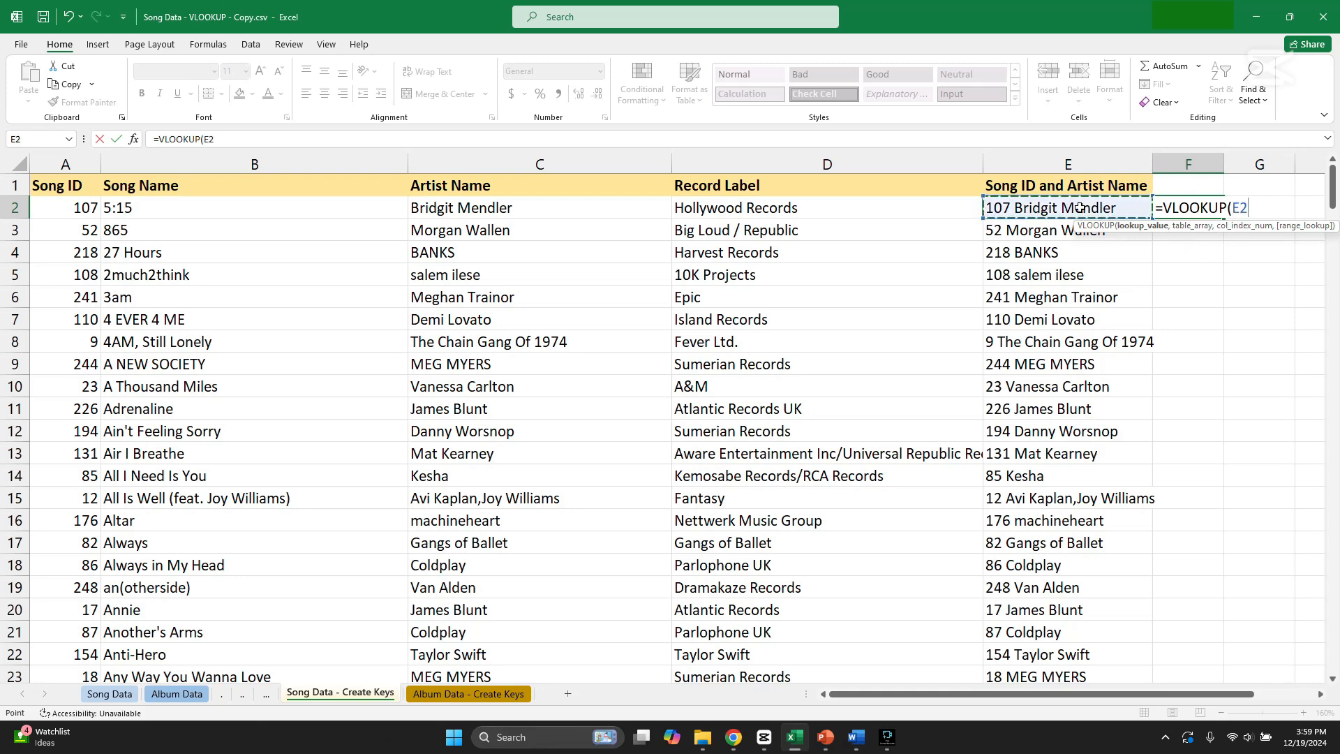
{"action": "type", "text": ","}
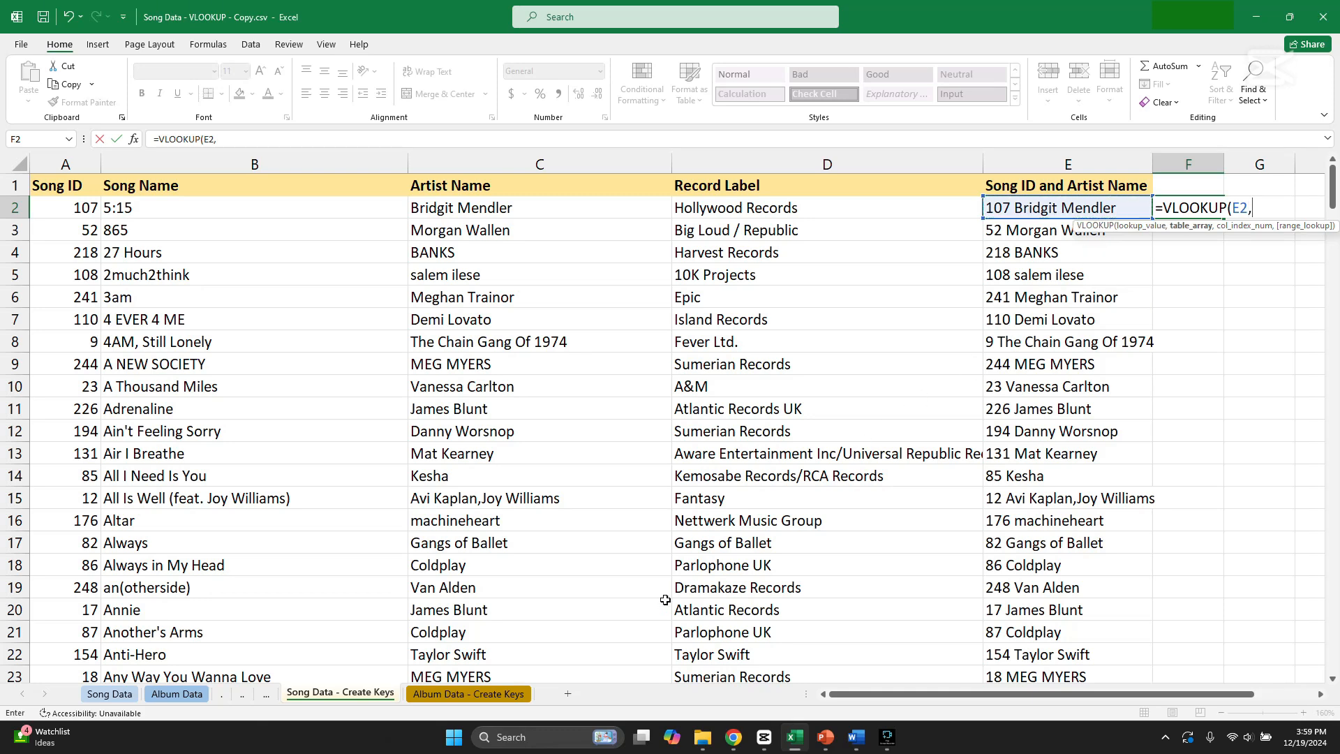
{"action": "left_click", "coordinate": [447, 693]}
{"action": "left_click_drag", "start_coordinate": [227, 170], "coordinate": [476, 154]}
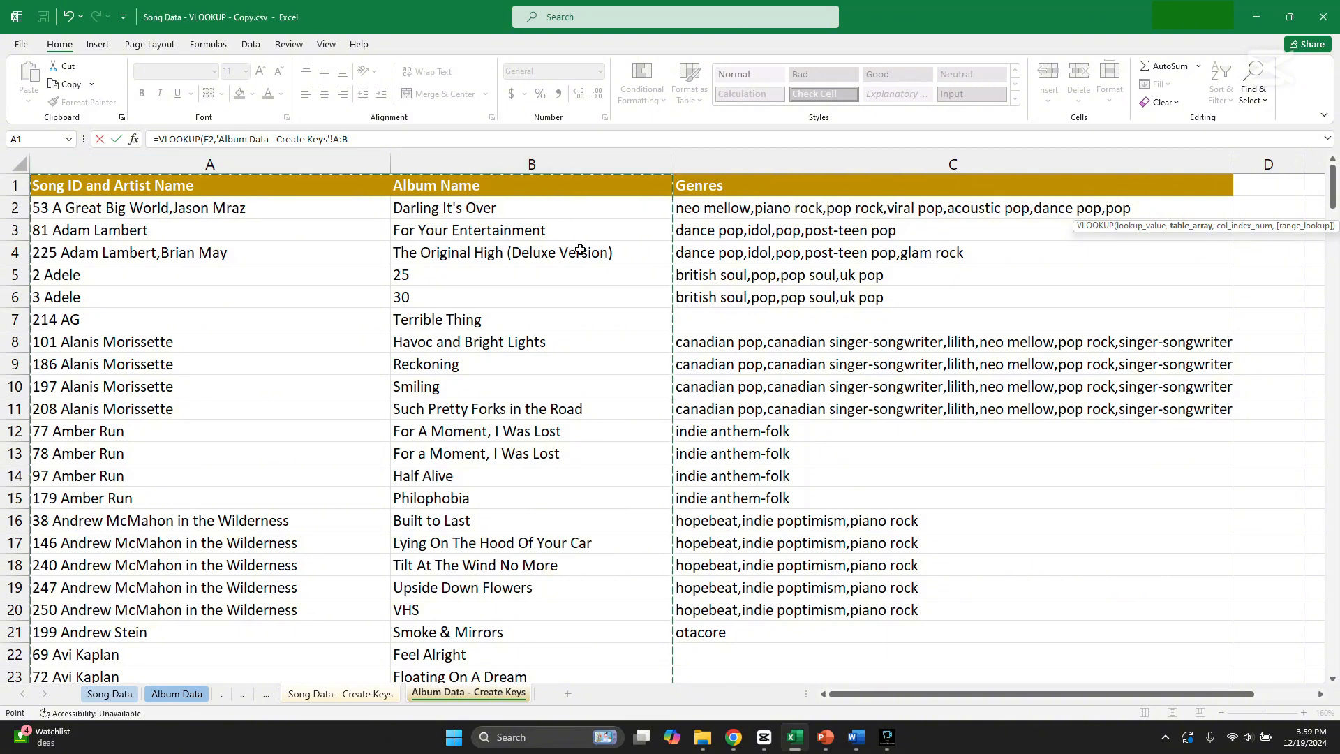
Complete the F2 VLOOKUP formula with column index 2 and FALSE for an exact match
{"action": "type", "text": ","}
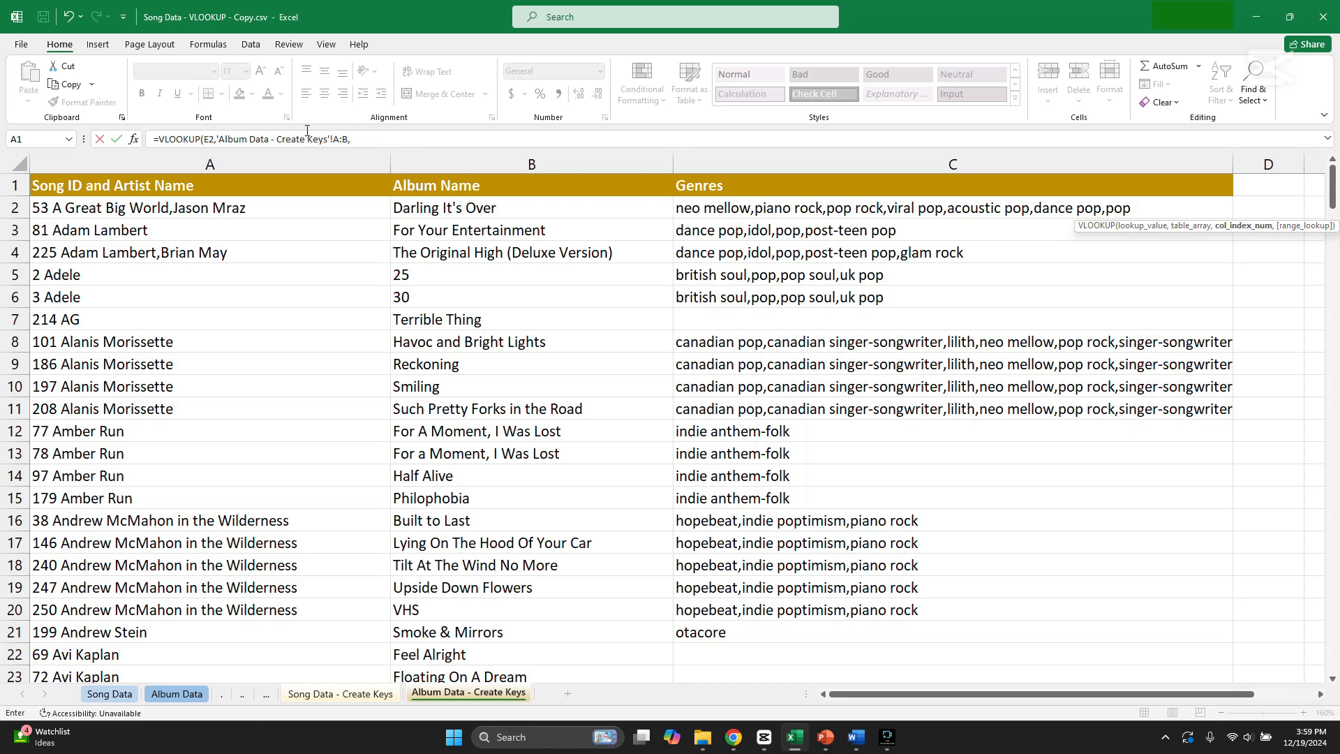
{"action": "left_click", "coordinate": [400, 133]}
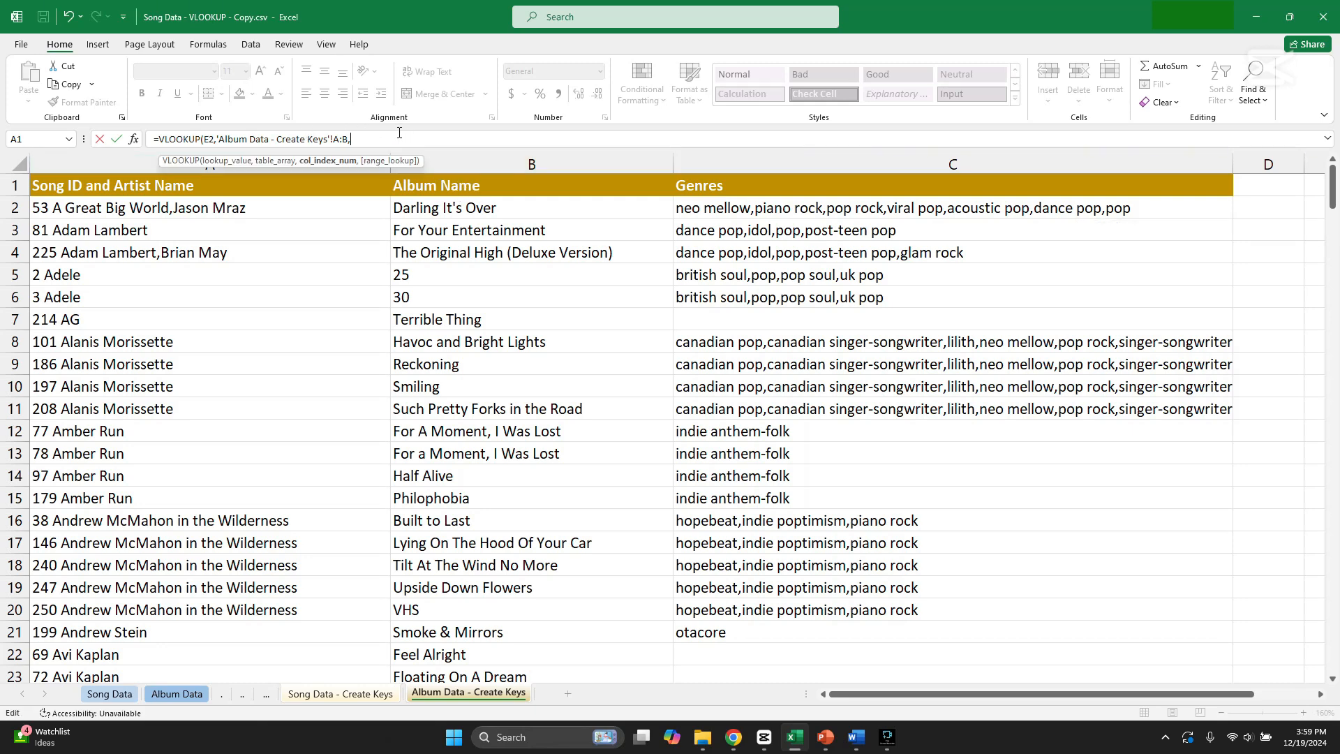
{"action": "type", "text": "2,"}
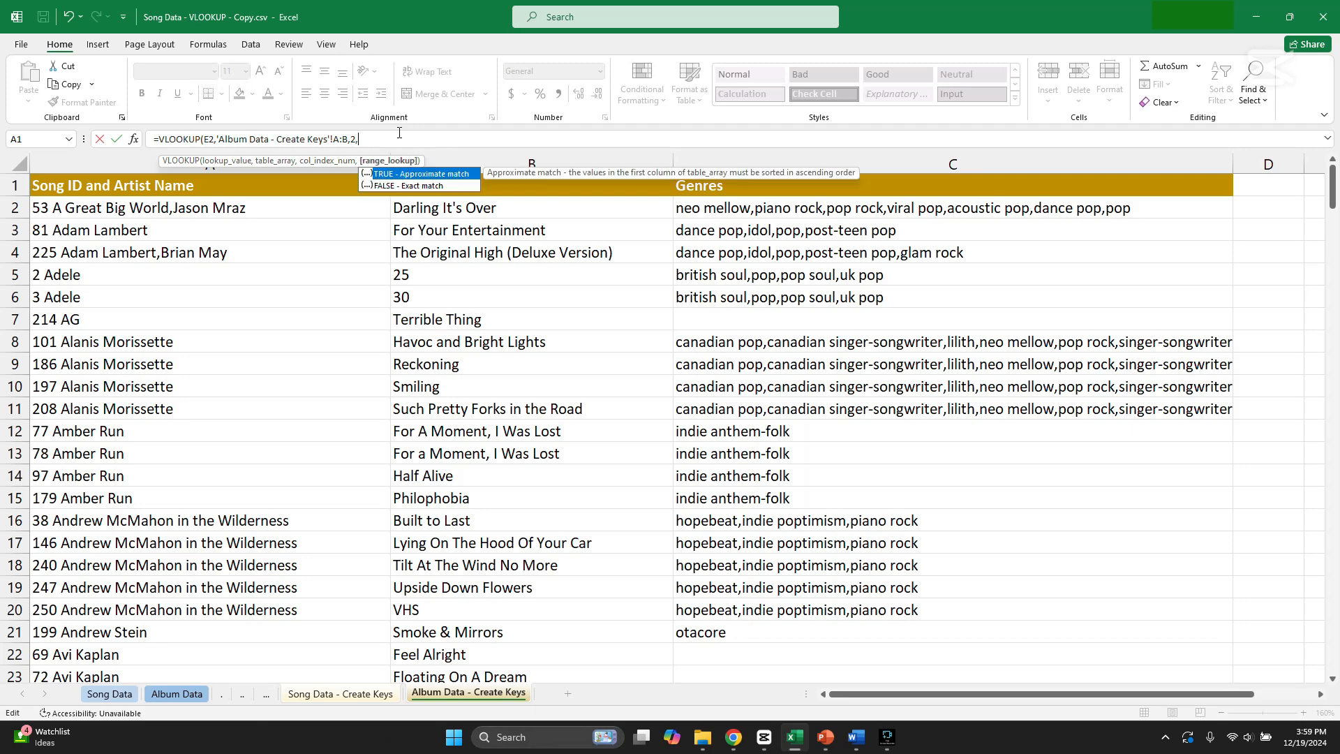
{"action": "key", "text": "Down"}
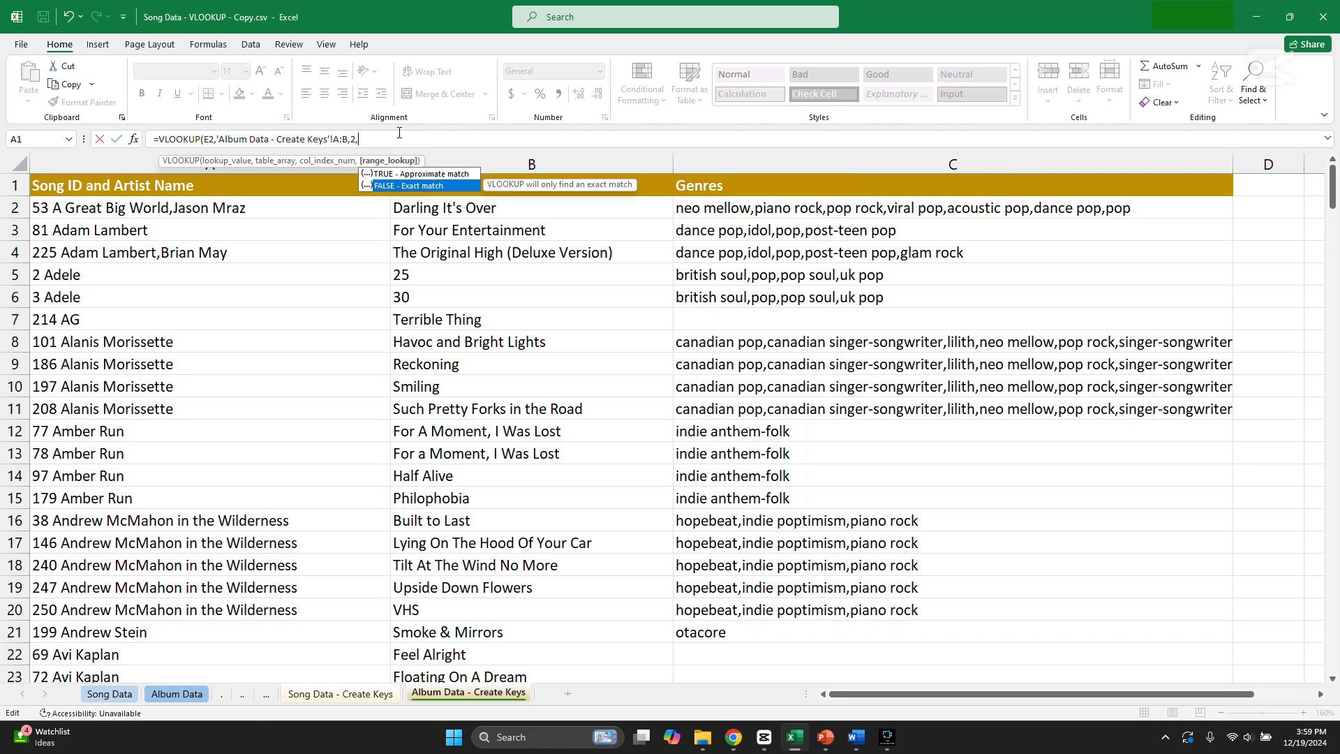
{"action": "double_click", "coordinate": [414, 187]}
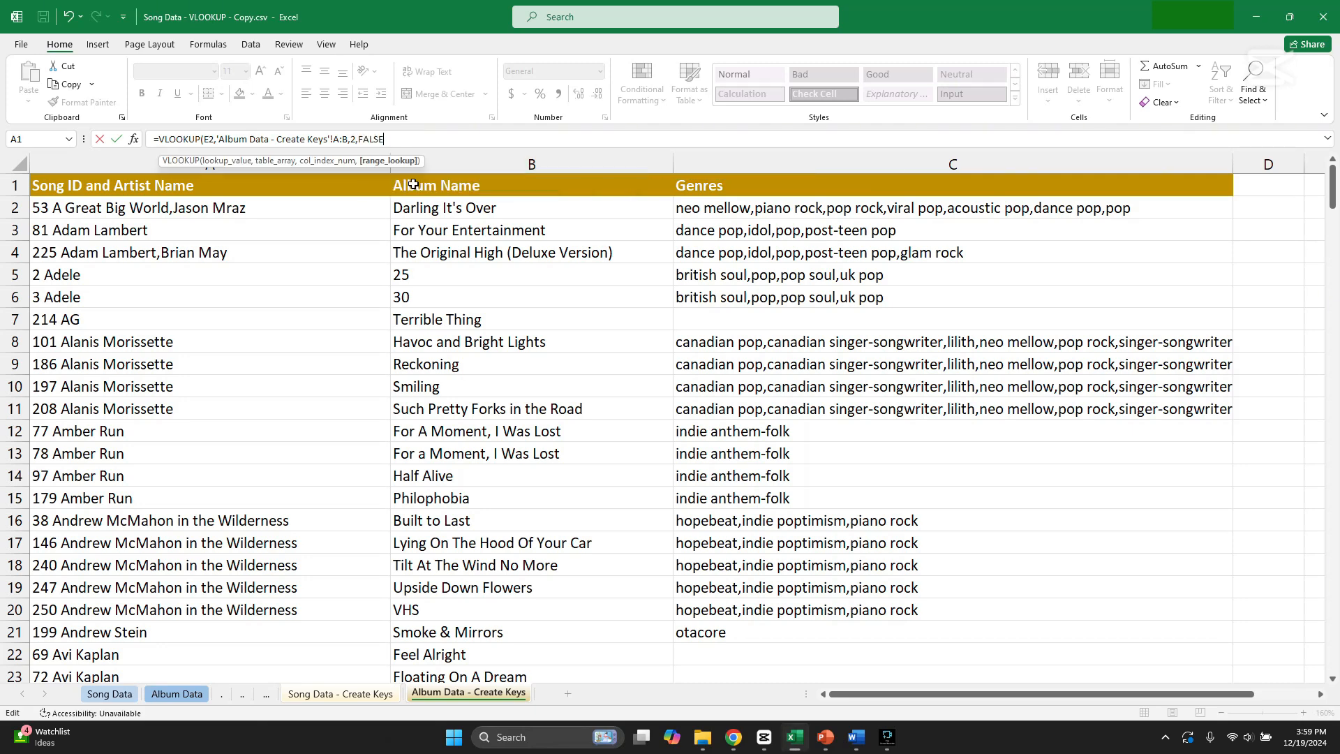
{"action": "type", "text": ")"}
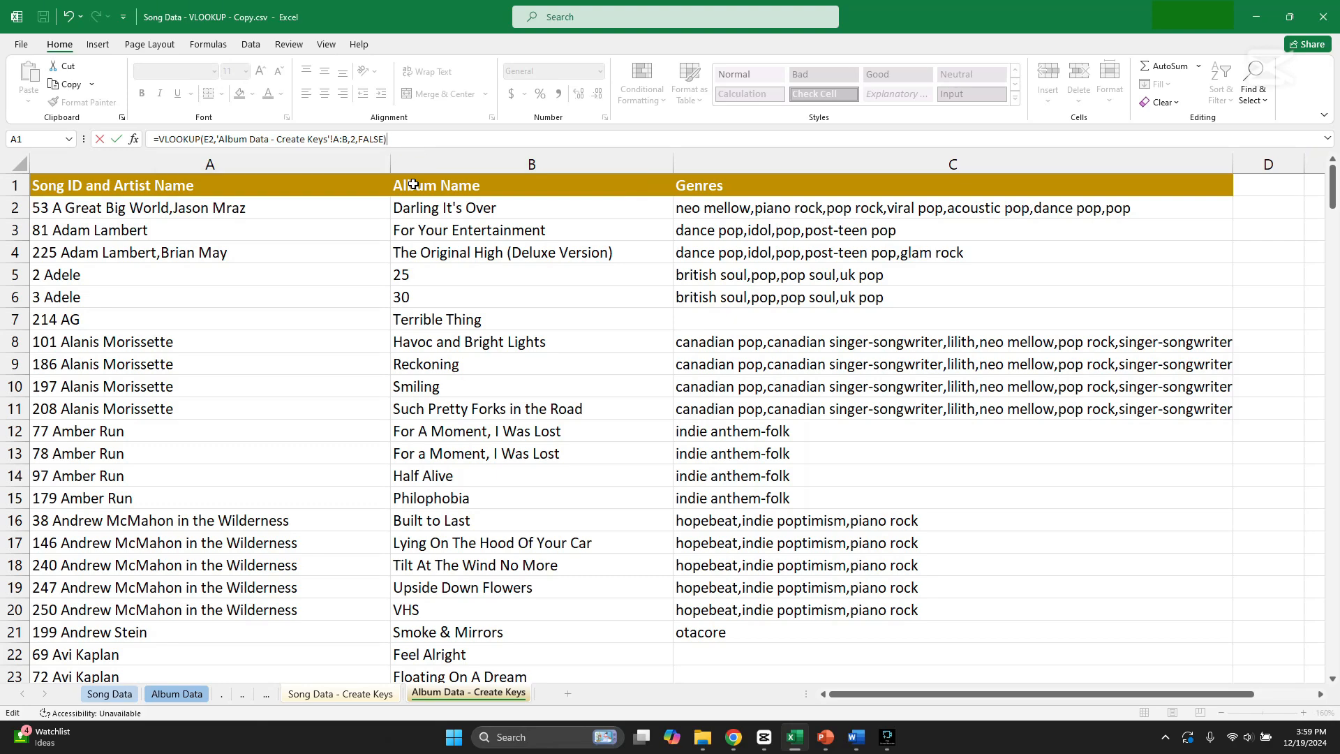
{"action": "key", "text": "Return"}
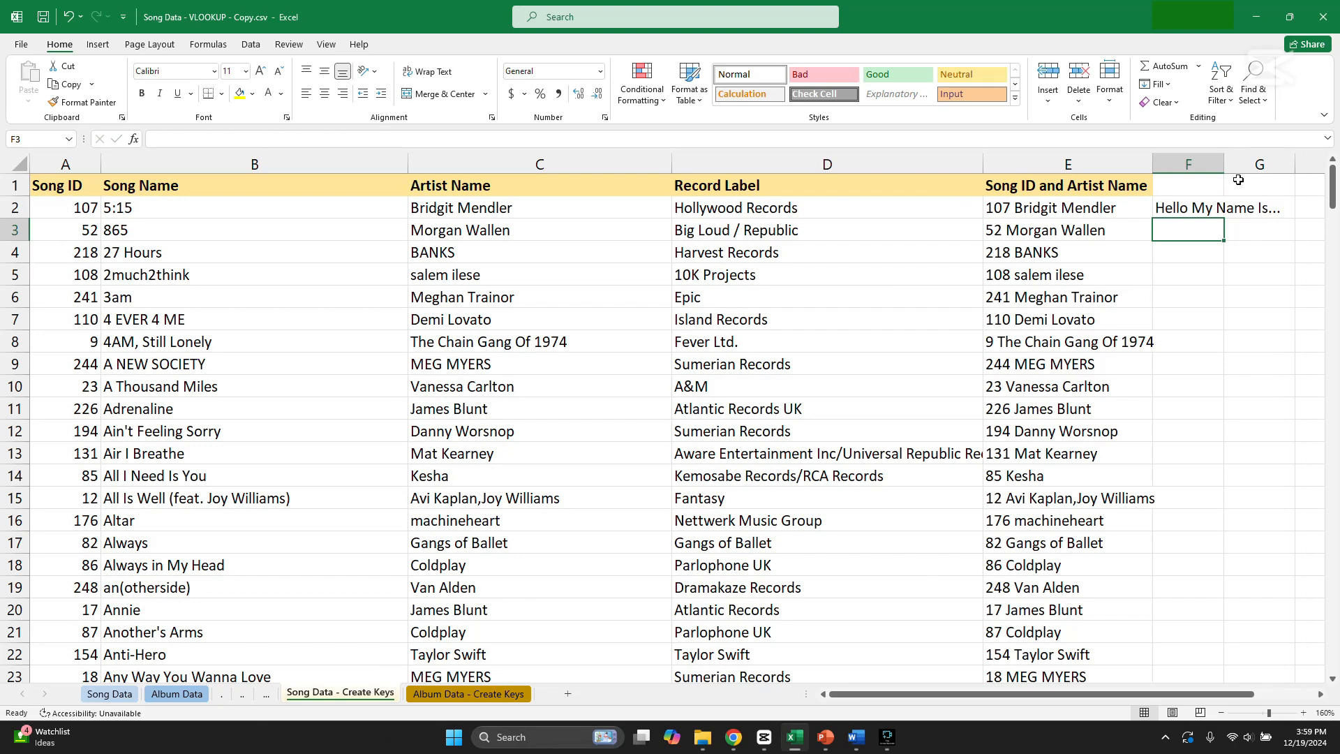
Widen column F and fill the VLOOKUP formula from F2 down to the last song row
{"action": "left_click_drag", "start_coordinate": [1225, 164], "coordinate": [1323, 166]}
{"action": "left_click", "coordinate": [1282, 201]}
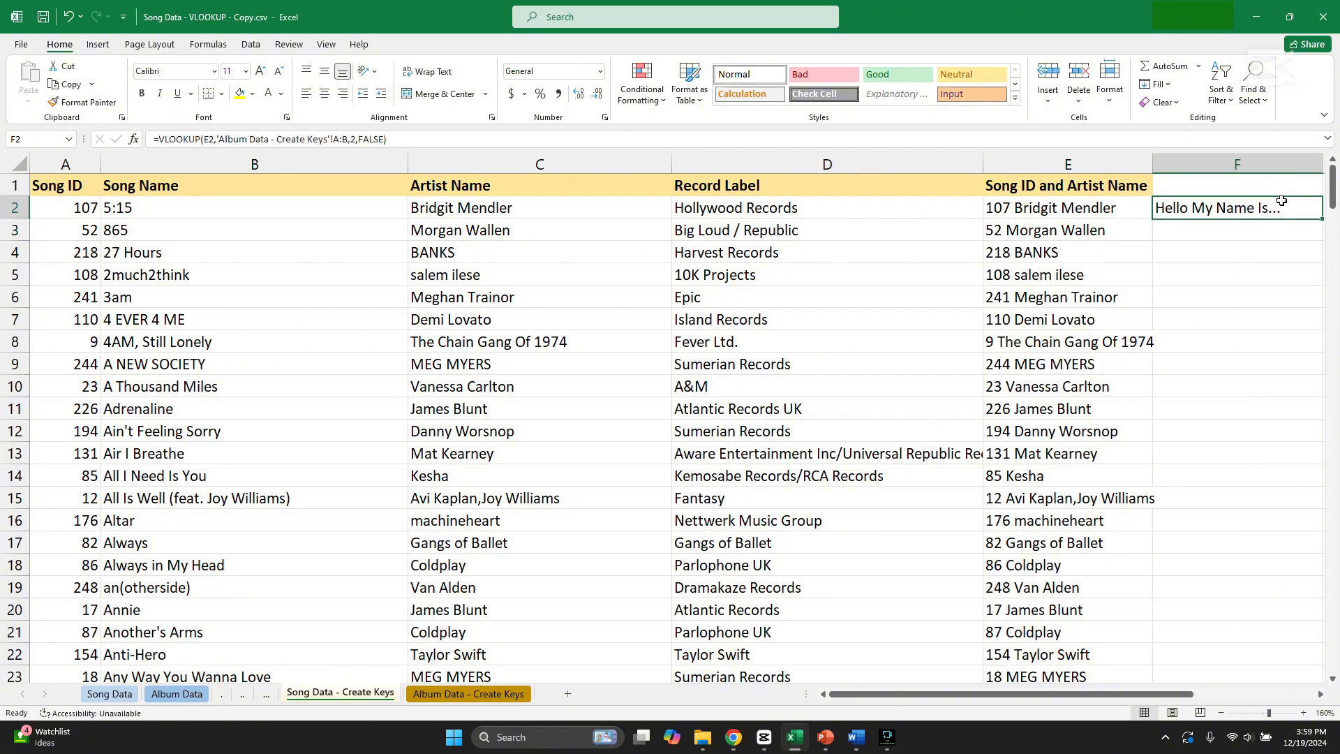
{"action": "double_click", "coordinate": [1322, 218]}
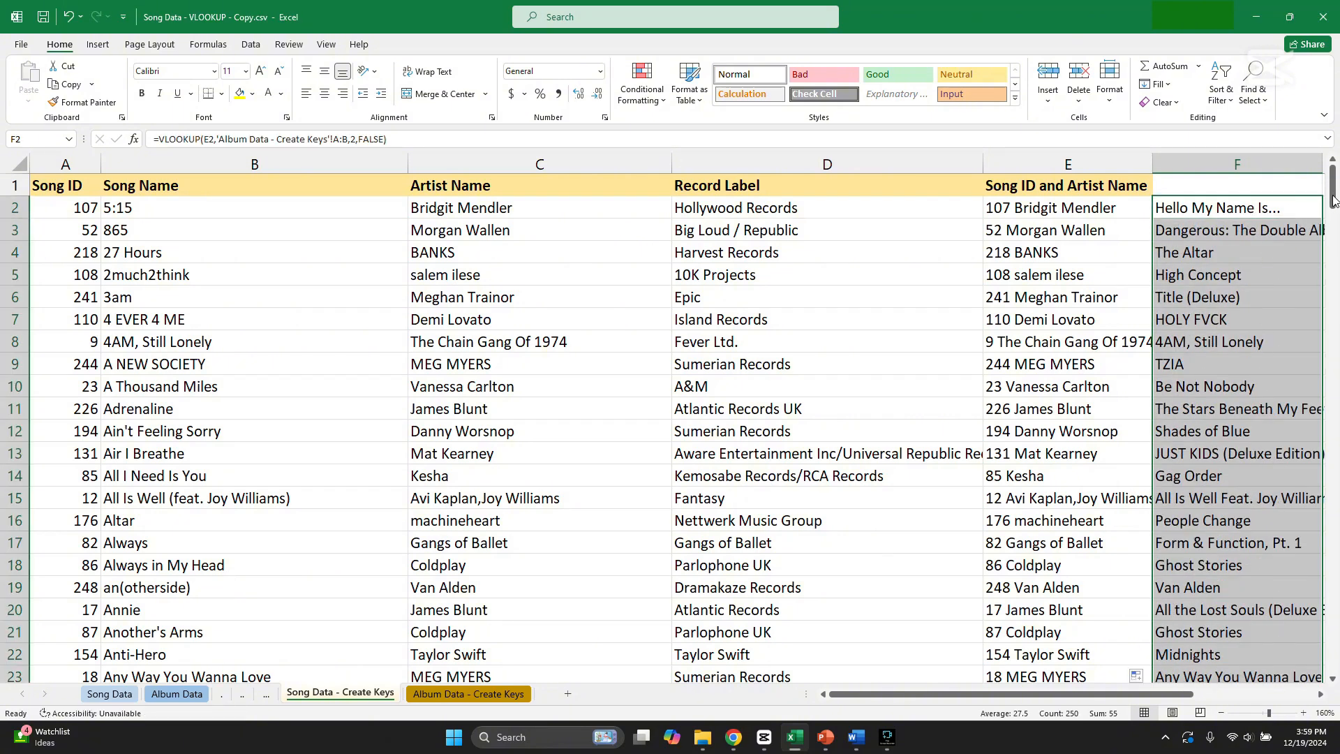
{"action": "left_click_drag", "start_coordinate": [1332, 201], "coordinate": [1332, 223]}
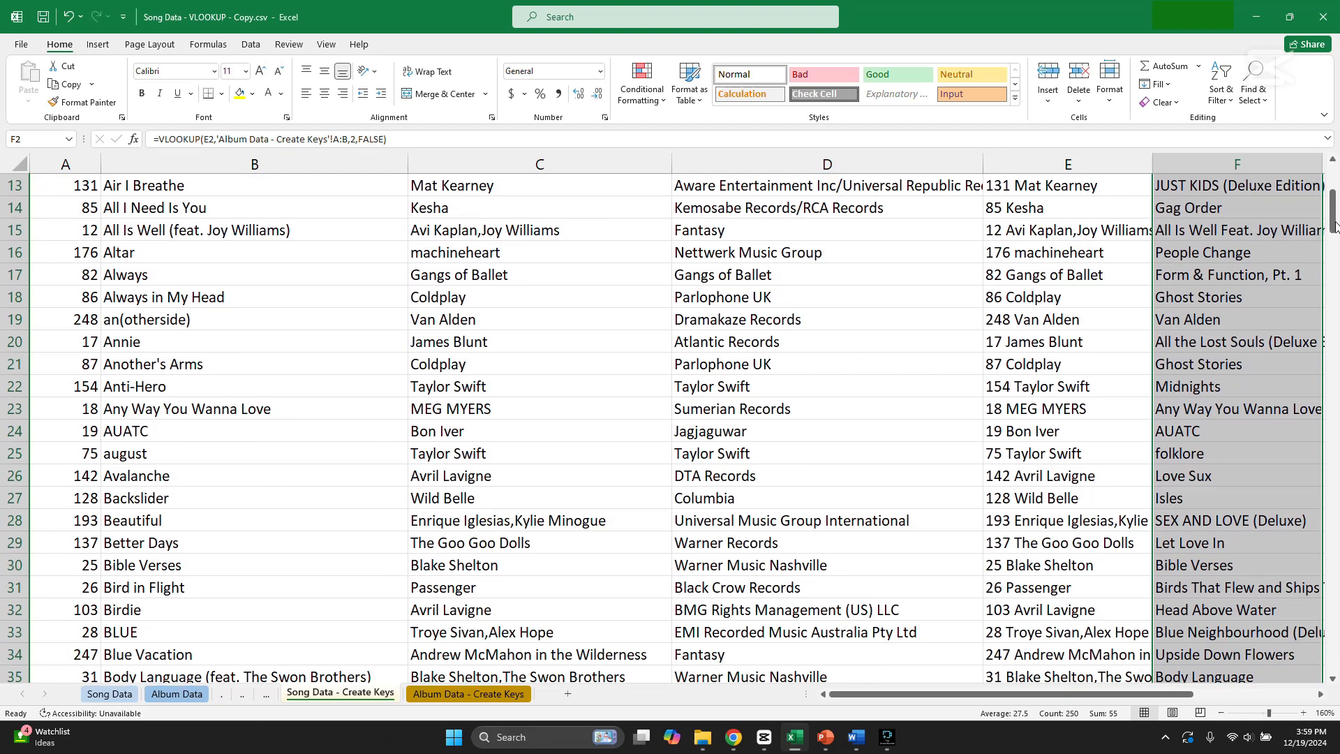
{"action": "scroll", "coordinate": [1265, 232], "scroll_direction": "up", "scroll_amount": 4}
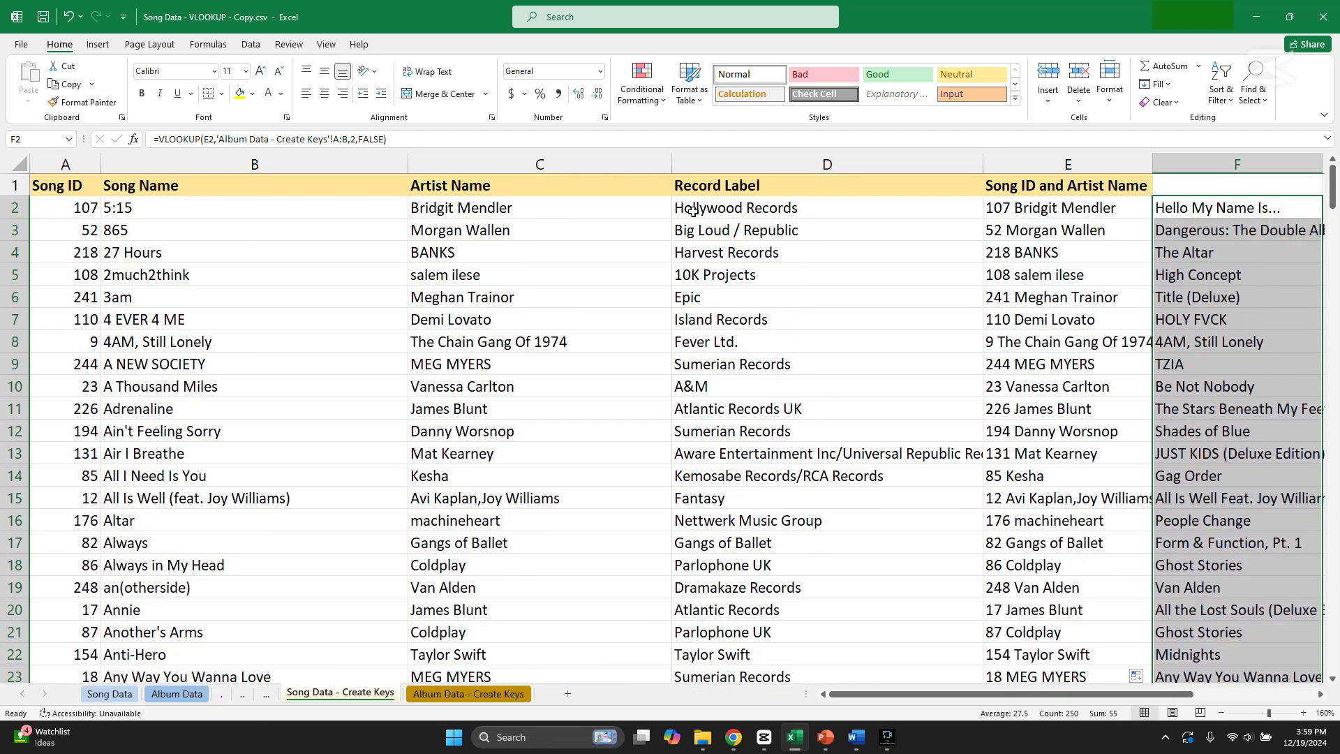
Replace the VLOOKUP formulas from F2 down with their values by copying the range and pasting values over it
{"action": "left_click", "coordinate": [1203, 210]}
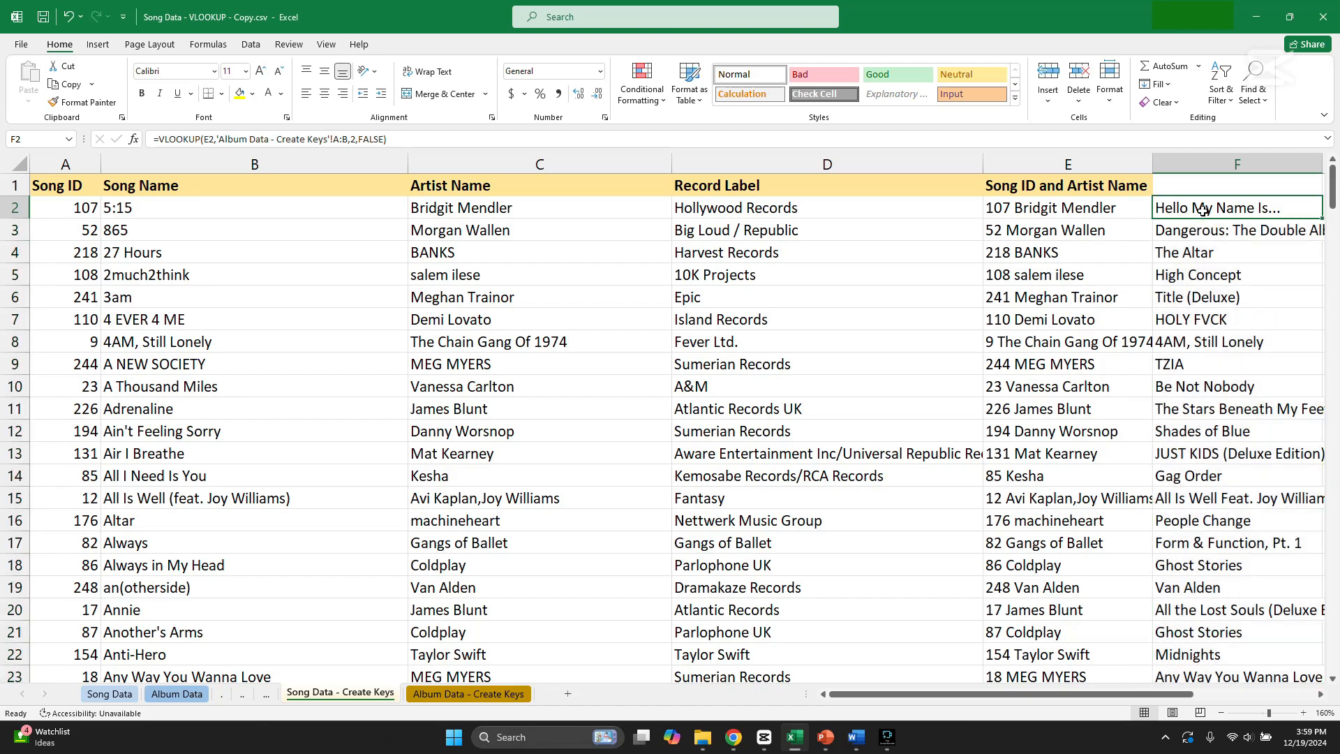
{"action": "key", "text": "ctrl+shift+Down"}
{"action": "key", "text": "ctrl+c"}
{"action": "left_click_drag", "start_coordinate": [1334, 642], "coordinate": [1333, 174]}
{"action": "right_click", "coordinate": [1265, 207]}
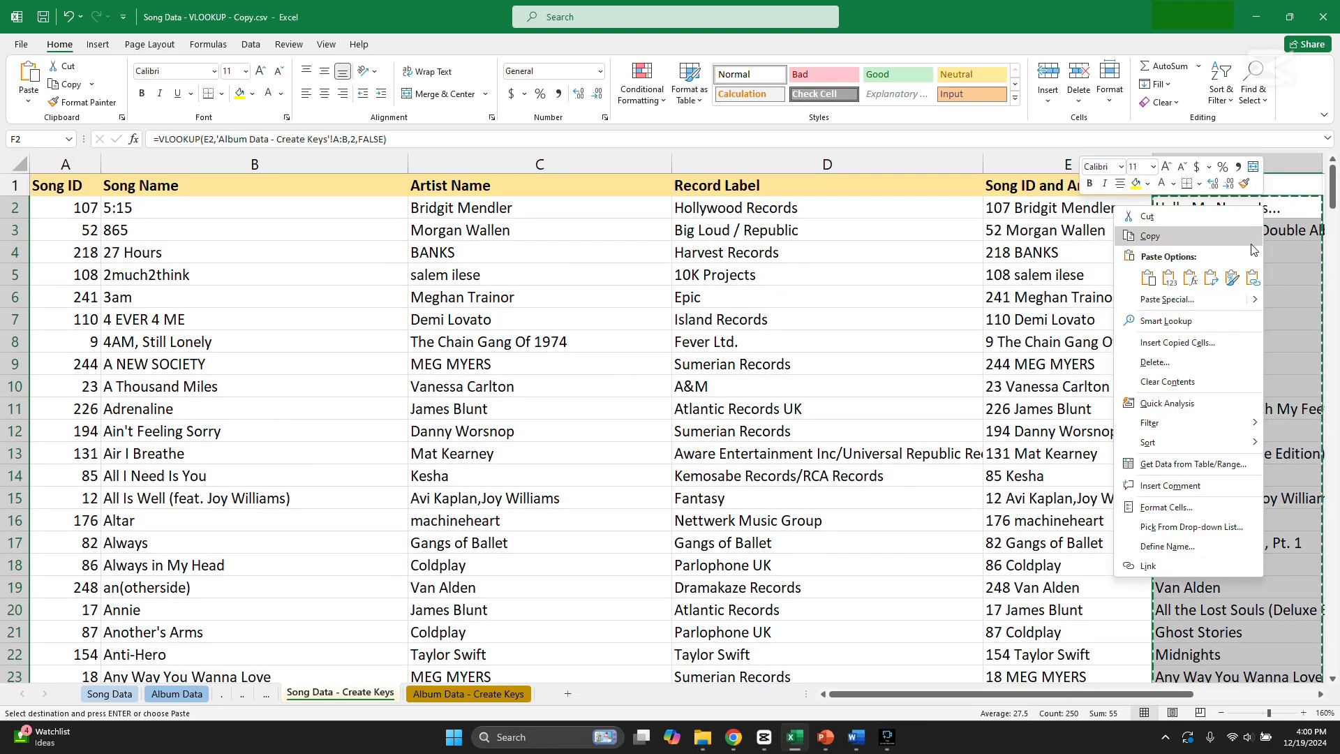
{"action": "left_click", "coordinate": [1171, 280]}
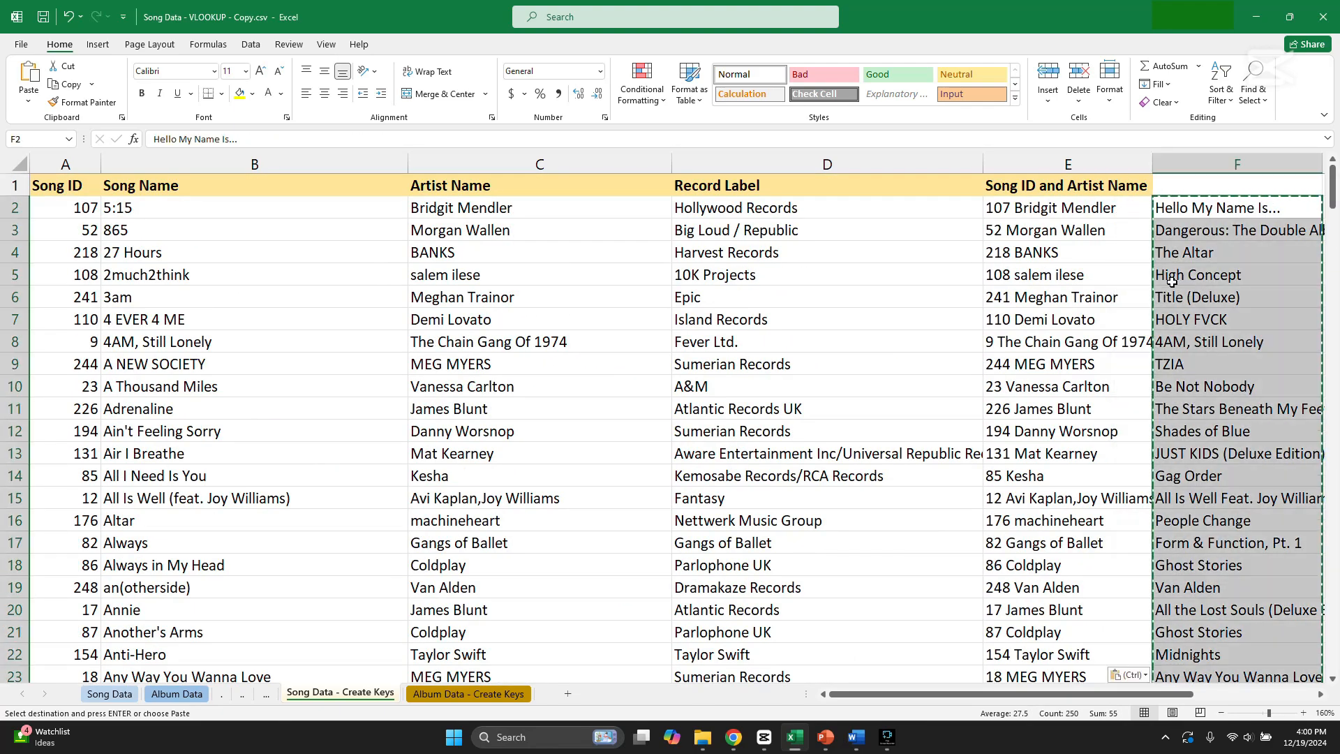
{"action": "left_click", "coordinate": [1233, 253]}
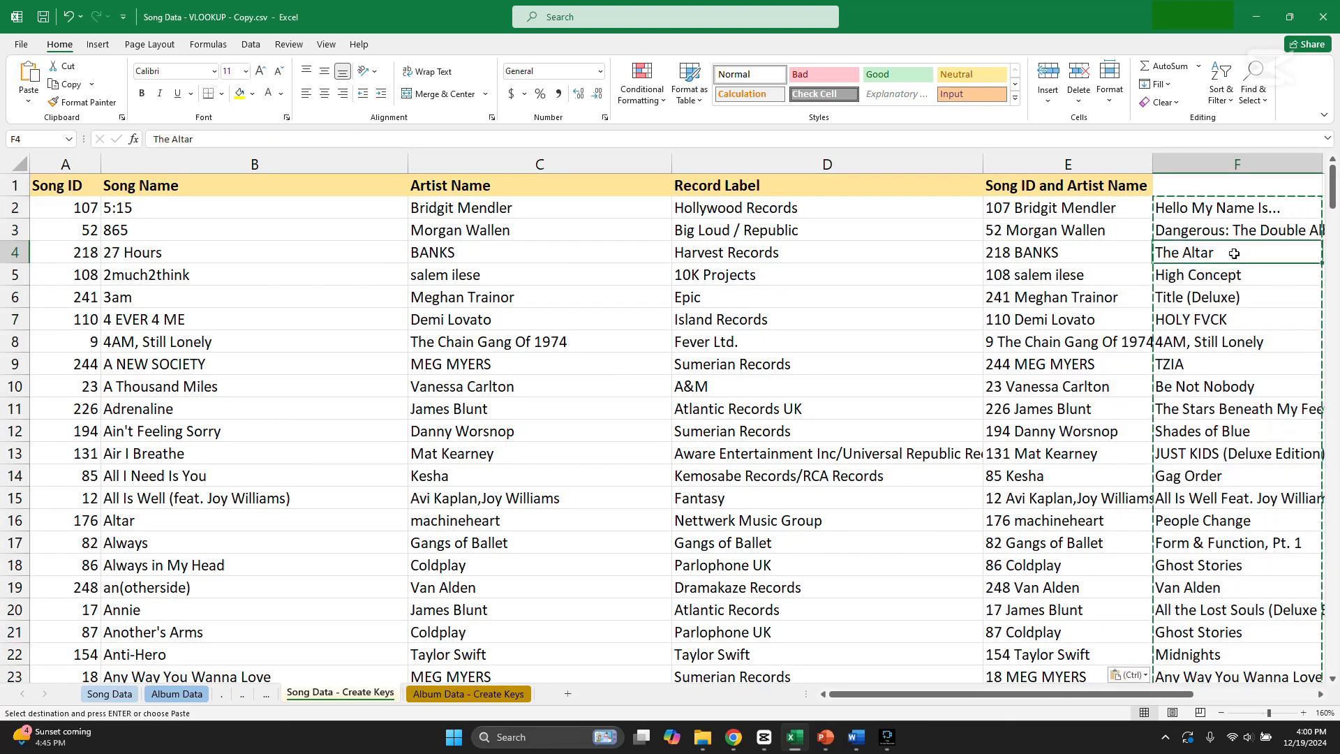
Give column F the header "Album" in cell F1
{"action": "left_click", "coordinate": [1202, 188]}
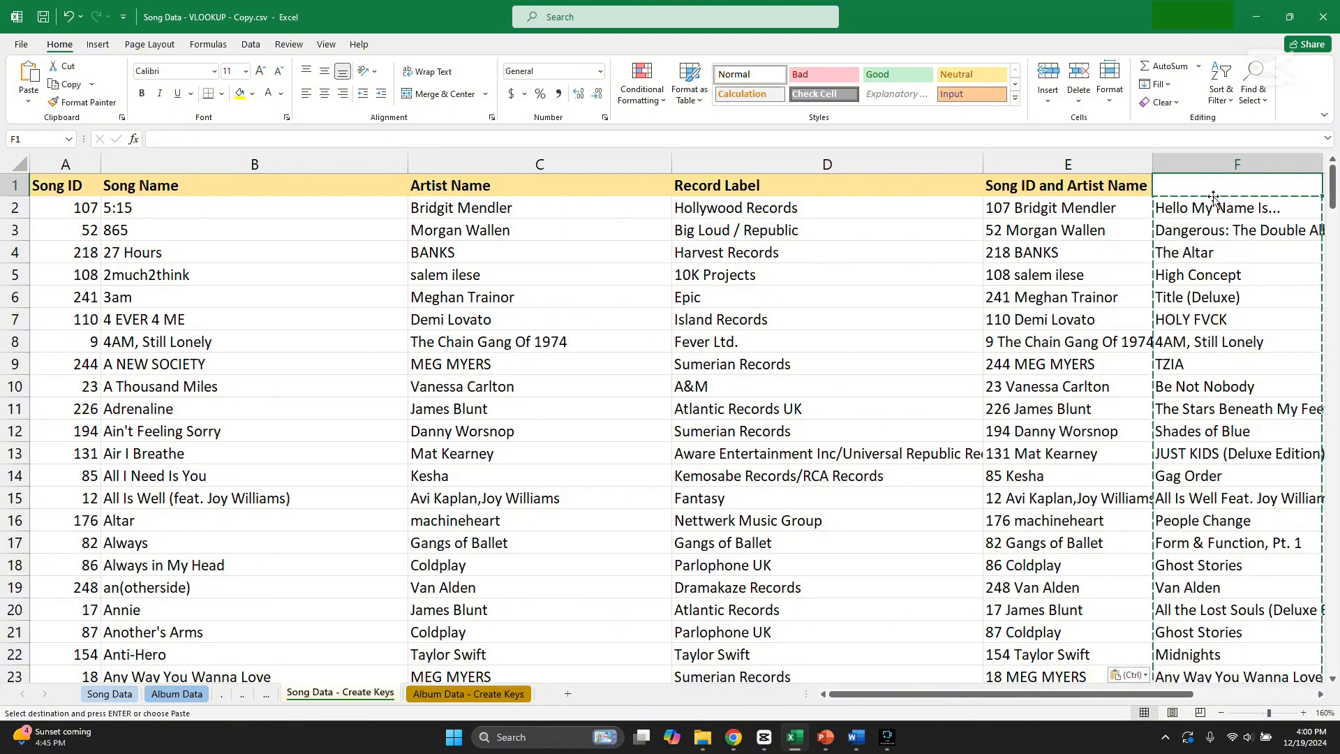
{"action": "type", "text": "Al"}
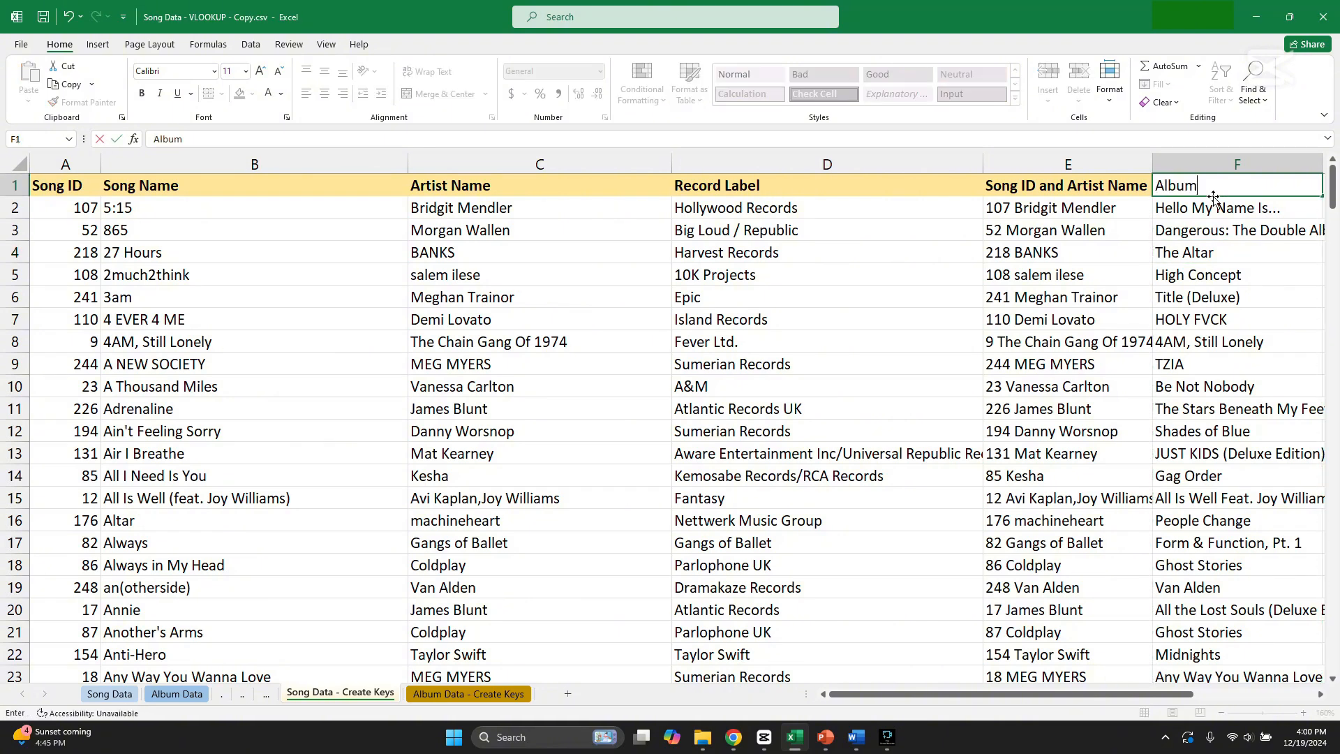
{"action": "type", "text": "bum"}
{"action": "key", "text": "Return"}
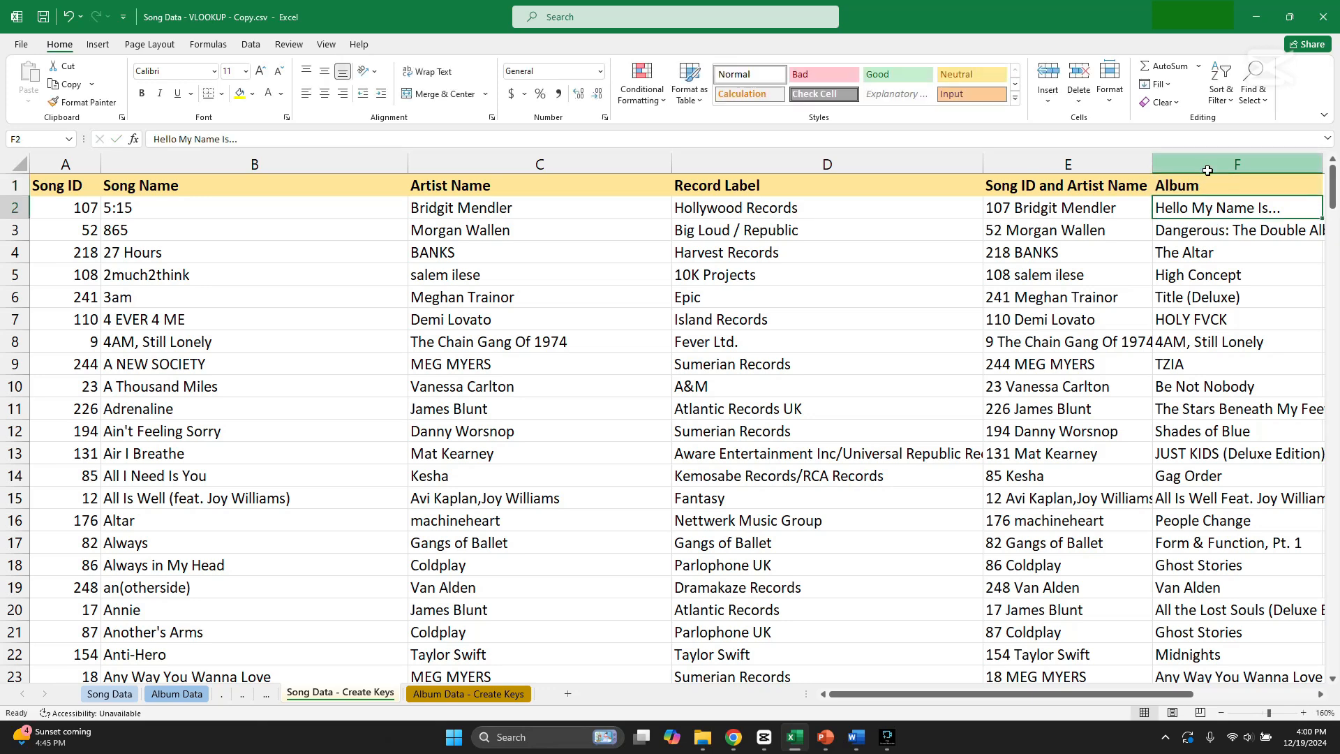
Move the Album column between Song Name and Artist Name by cutting it and inserting the cut cells at column C
{"action": "left_click", "coordinate": [1207, 165]}
{"action": "key", "text": "ctrl+c"}
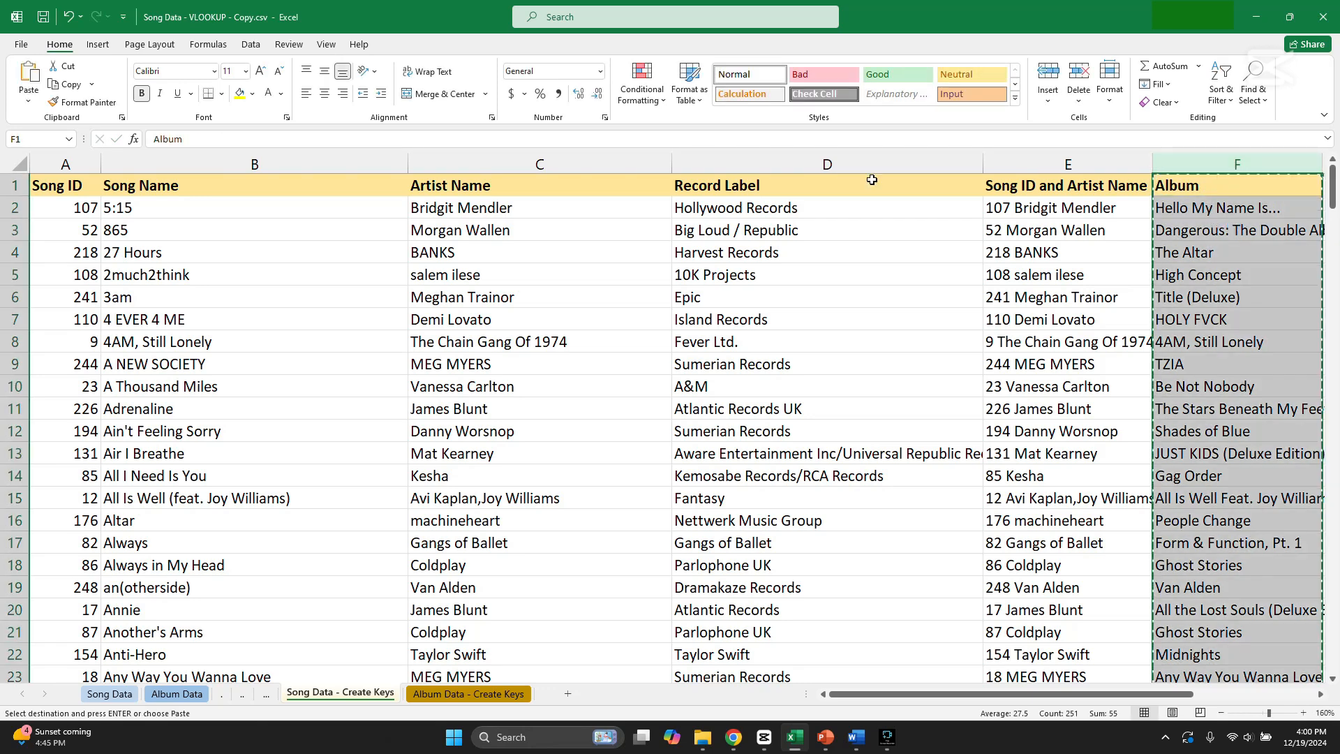
{"action": "right_click", "coordinate": [487, 162]}
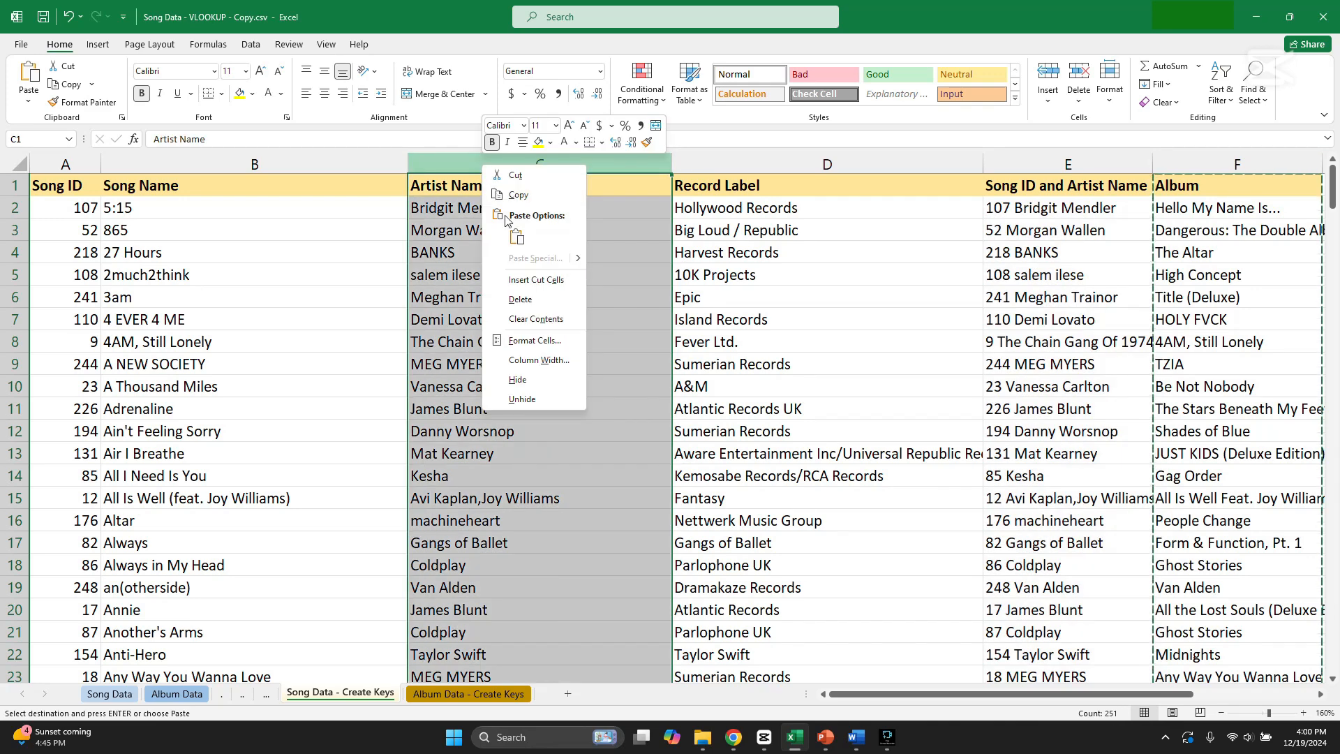
{"action": "left_click", "coordinate": [538, 280]}
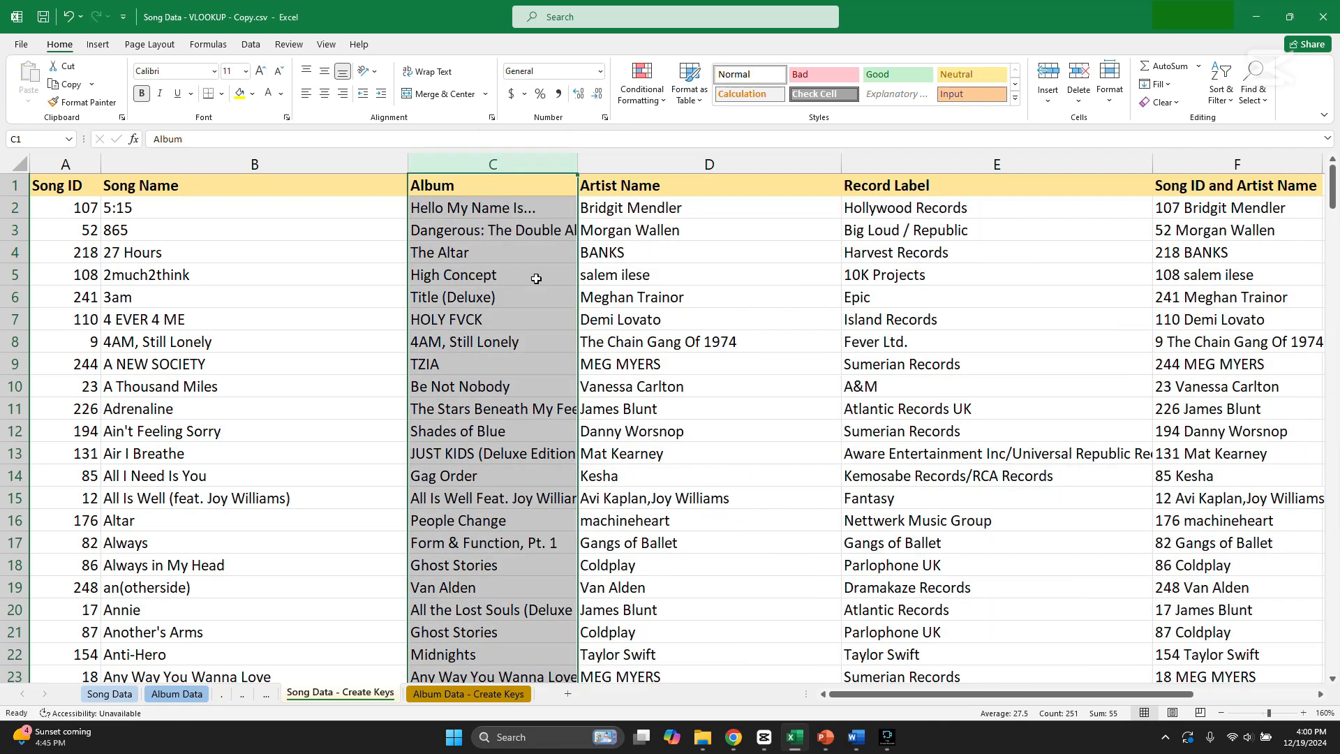
{"action": "left_click", "coordinate": [523, 251]}
Delete the Song ID and Artist Name key column F from the Song Data - Create Keys sheet
{"action": "left_click_drag", "start_coordinate": [941, 697], "coordinate": [1001, 694]}
{"action": "left_click", "coordinate": [1129, 295]}
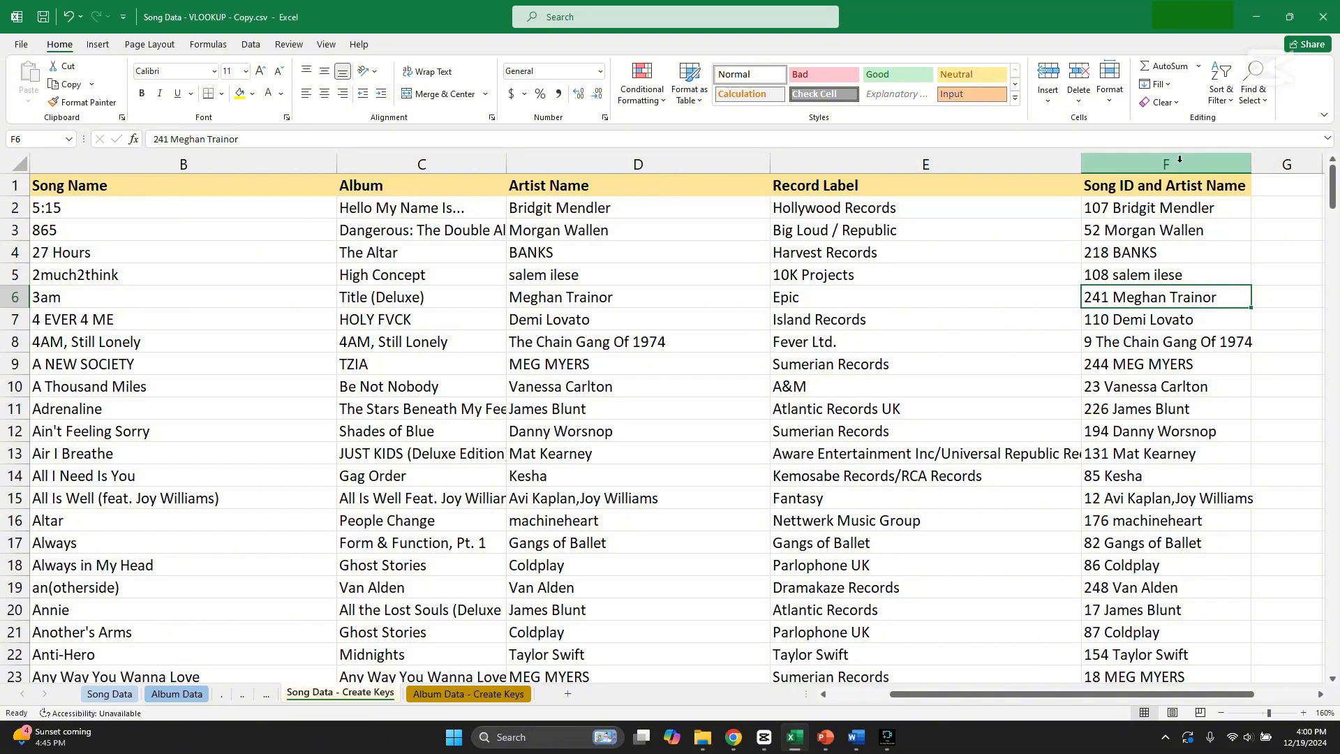
{"action": "left_click", "coordinate": [1182, 166]}
{"action": "right_click", "coordinate": [1182, 166]}
{"action": "left_click", "coordinate": [1214, 298]}
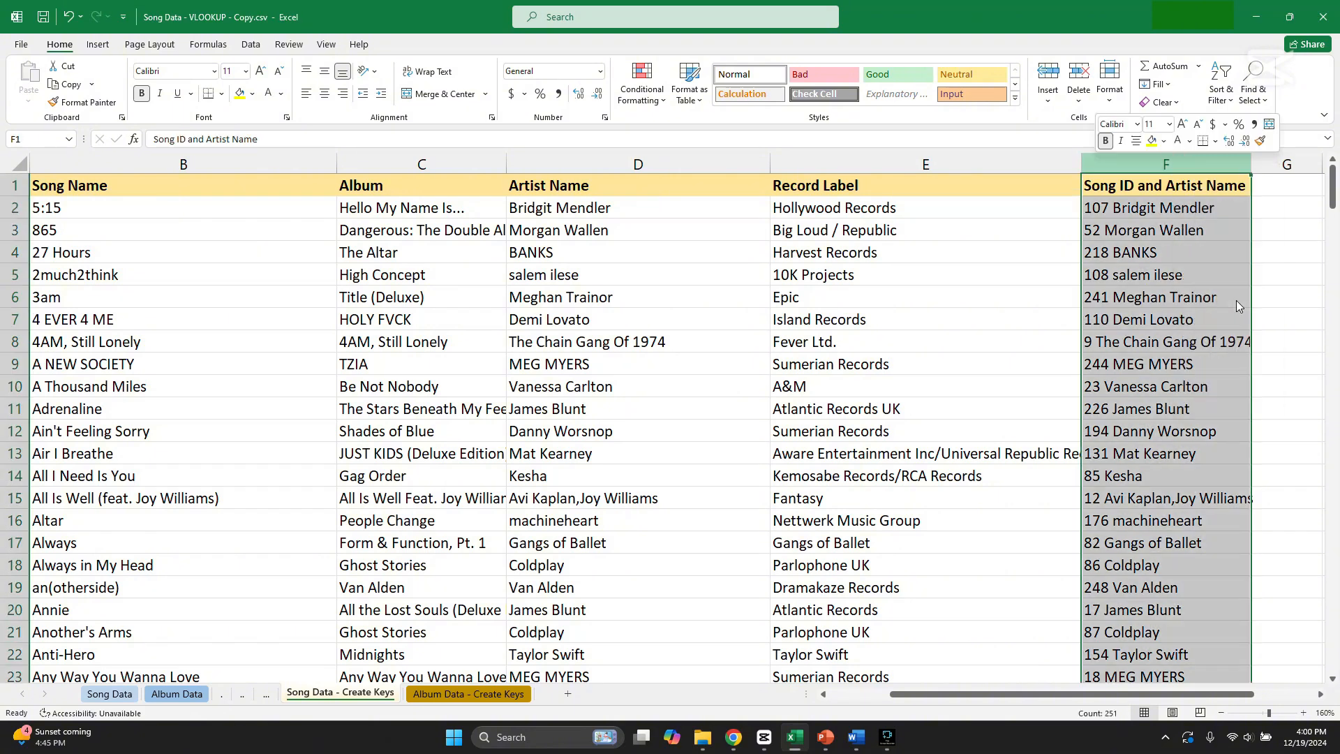
{"action": "left_click_drag", "start_coordinate": [1087, 692], "coordinate": [950, 653]}
{"action": "left_click", "coordinate": [1032, 302]}
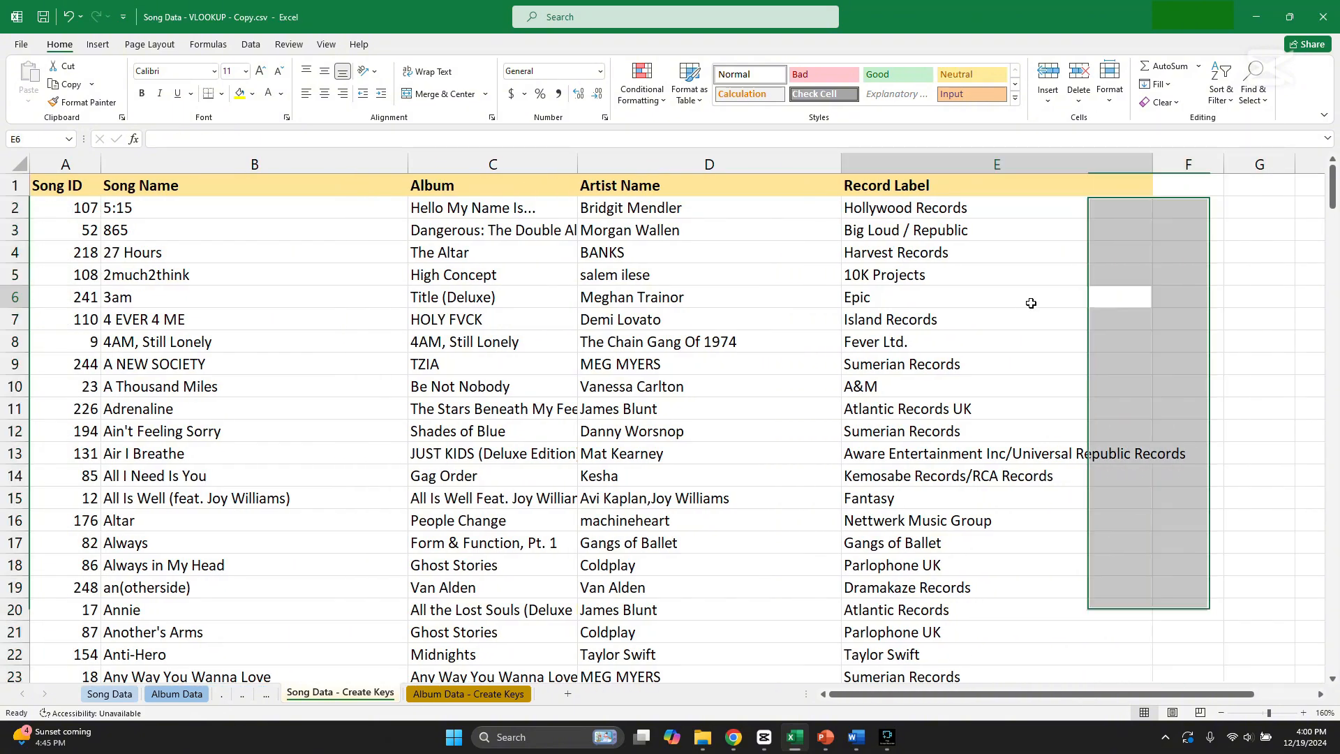
{"action": "left_click", "coordinate": [1234, 312]}
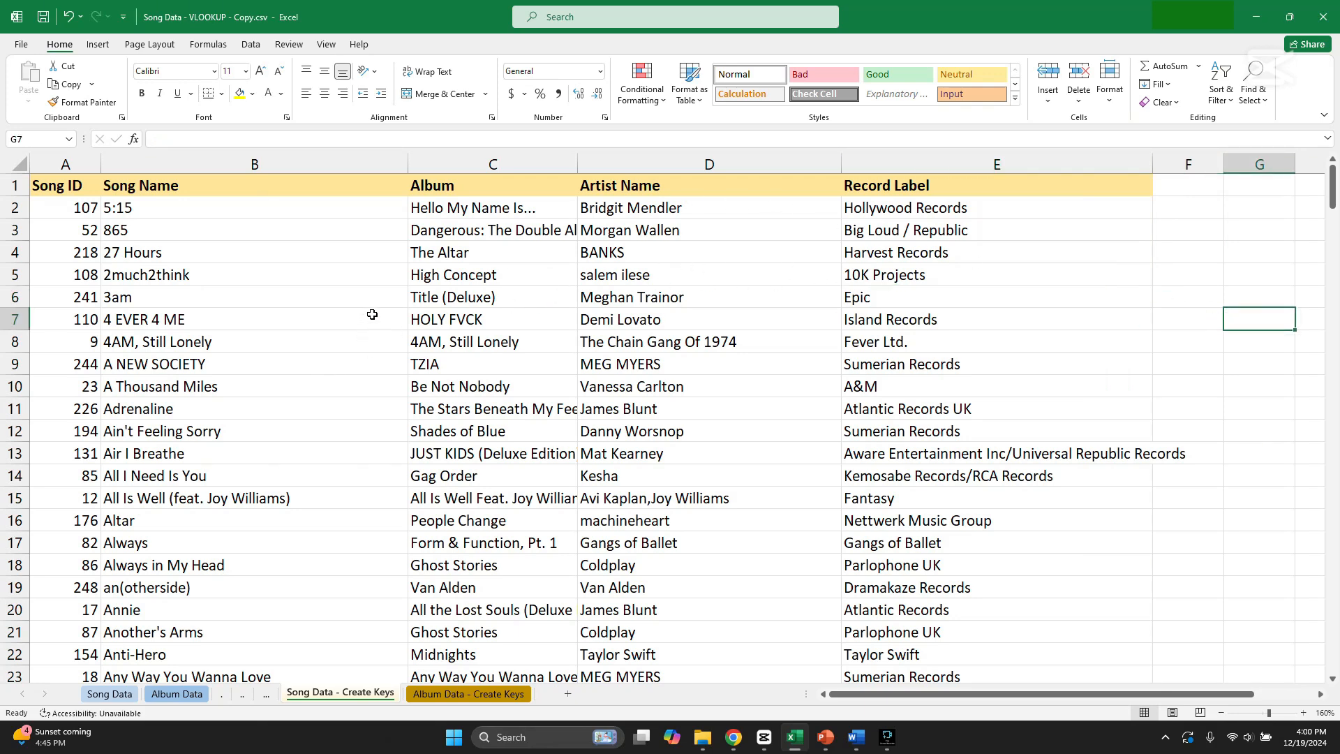
{"action": "left_click", "coordinate": [151, 194]}
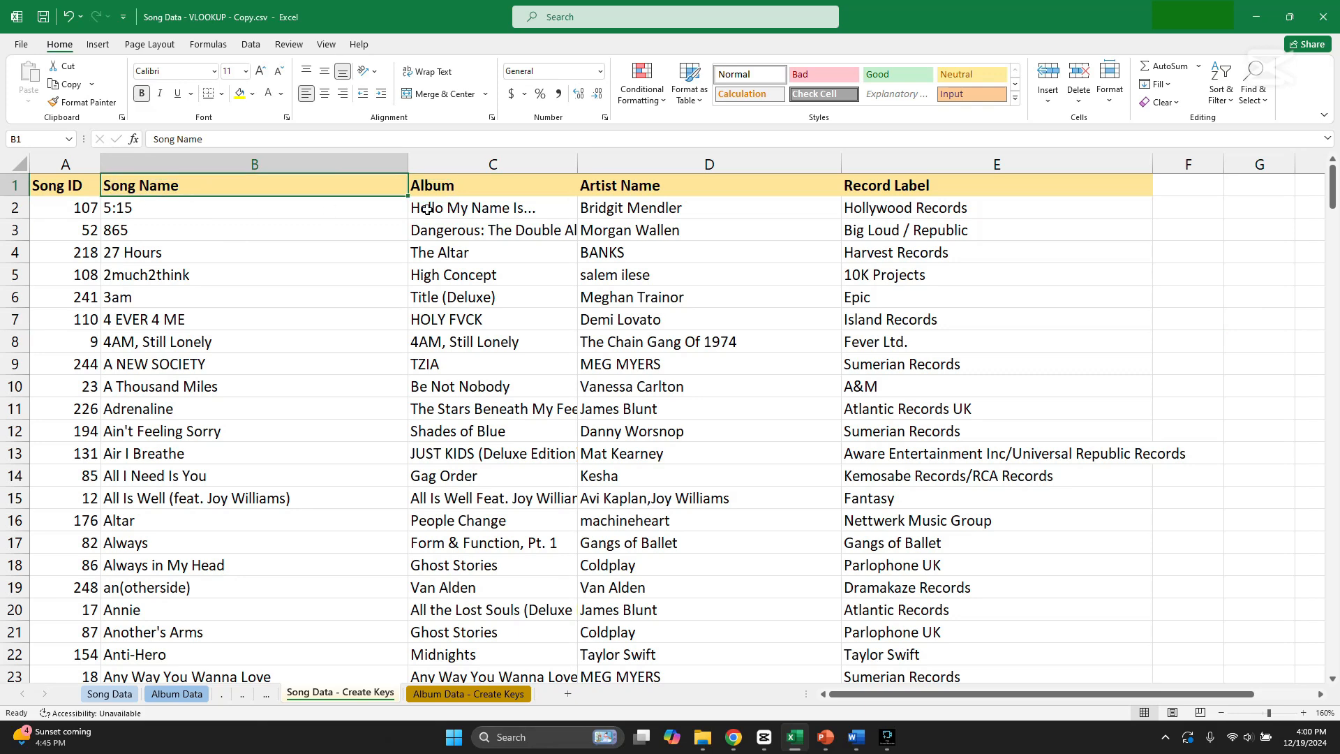
{"action": "left_click", "coordinate": [476, 187]}
{"action": "left_click", "coordinate": [632, 193]}
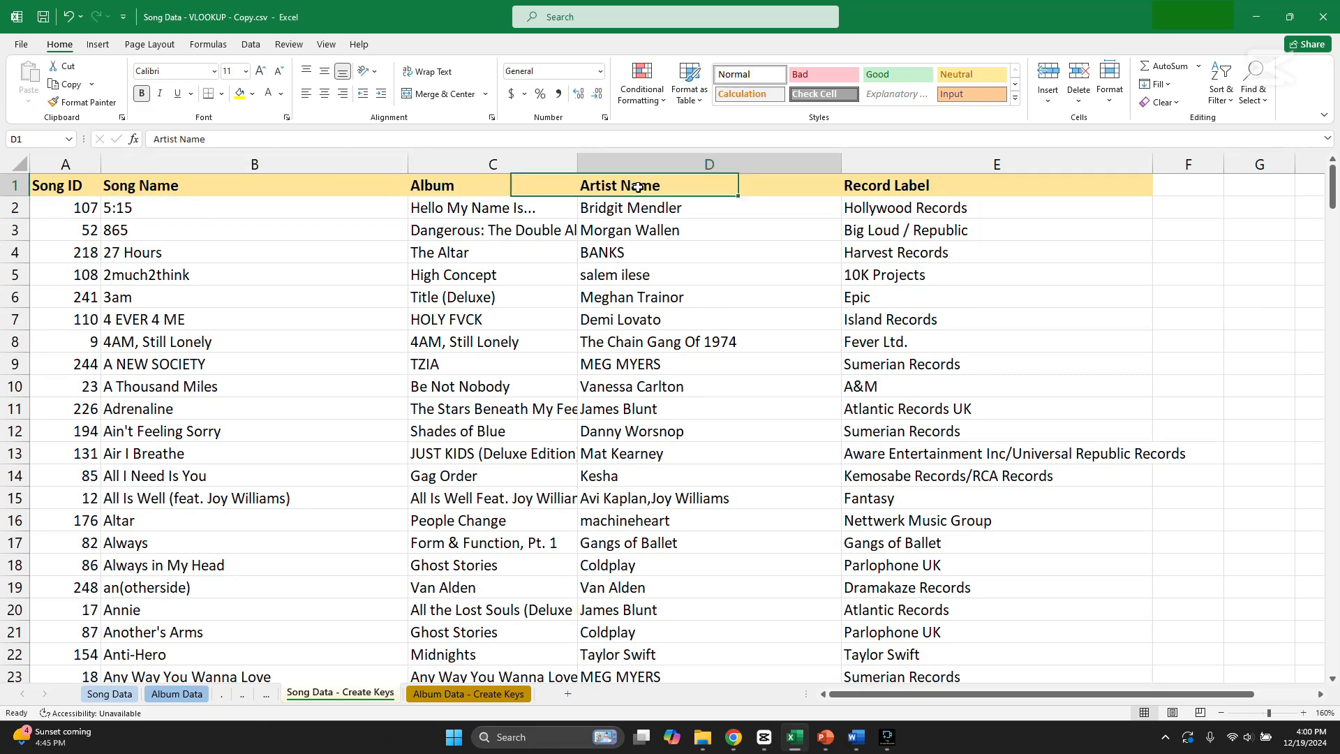
{"action": "left_click", "coordinate": [870, 248]}
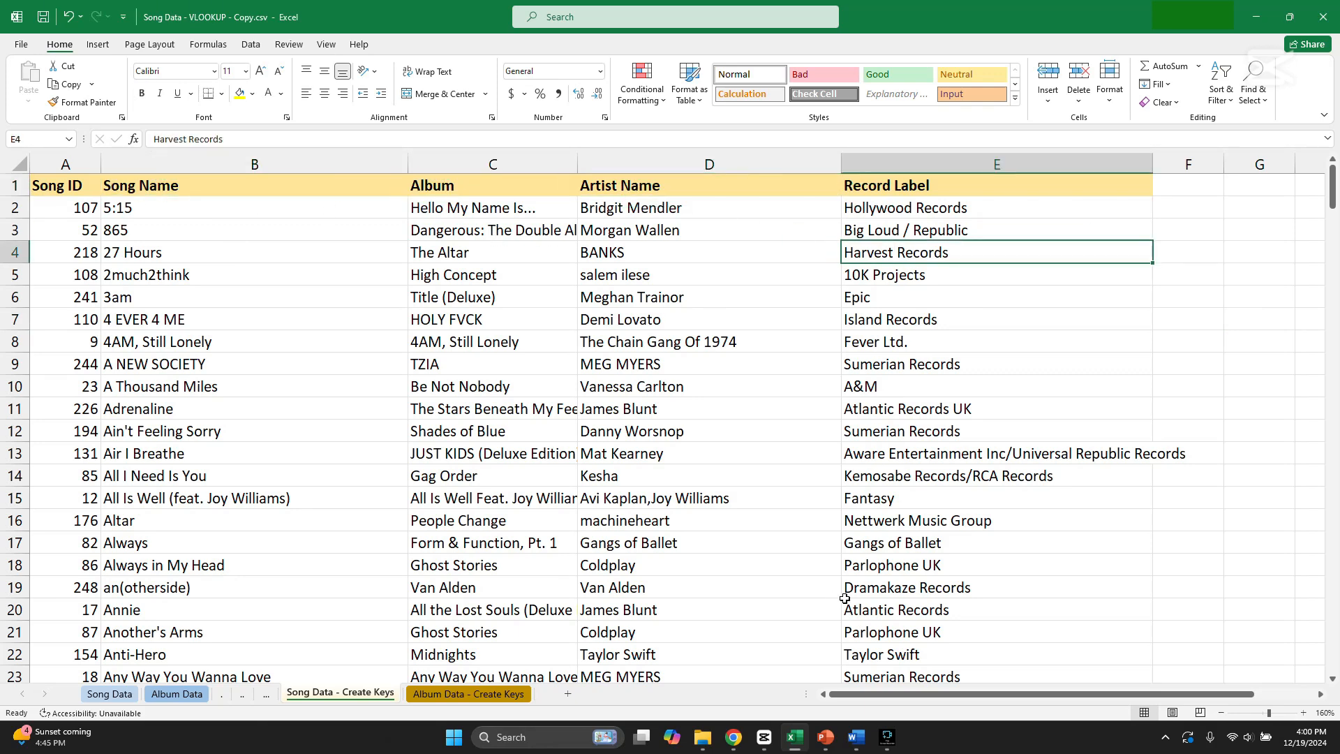